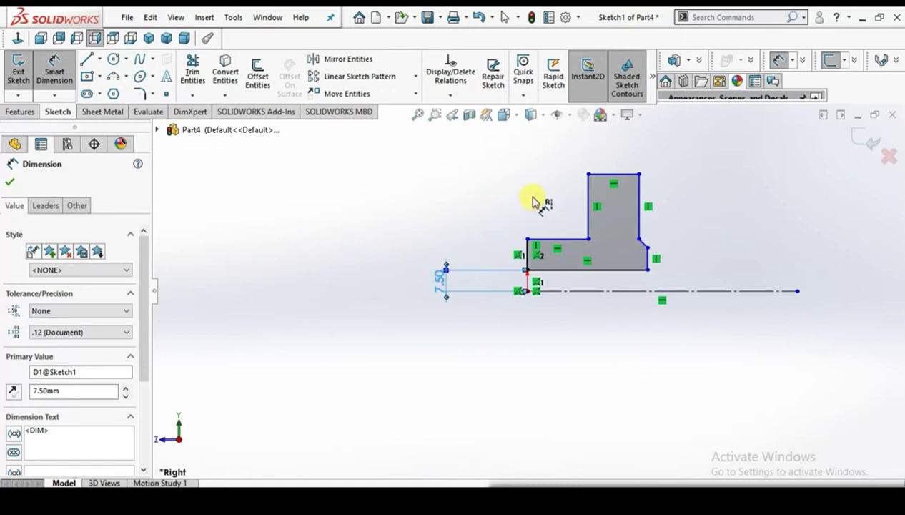
# Step: Dimension the height from the centerline to the upper edge of the narrow hub section as 14 mm
pyautogui.click(567, 243)
pyautogui.click(572, 290)
pyautogui.click(405, 266)
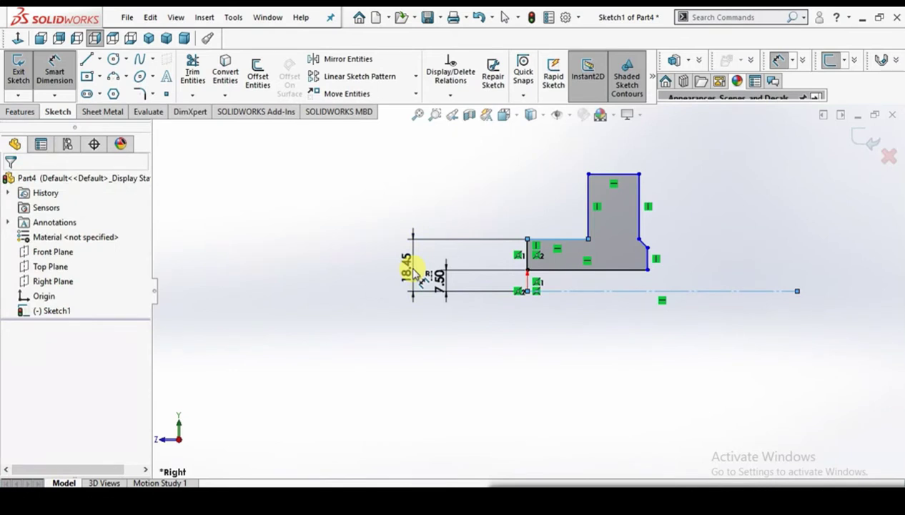
pyautogui.doubleClick(413, 272)
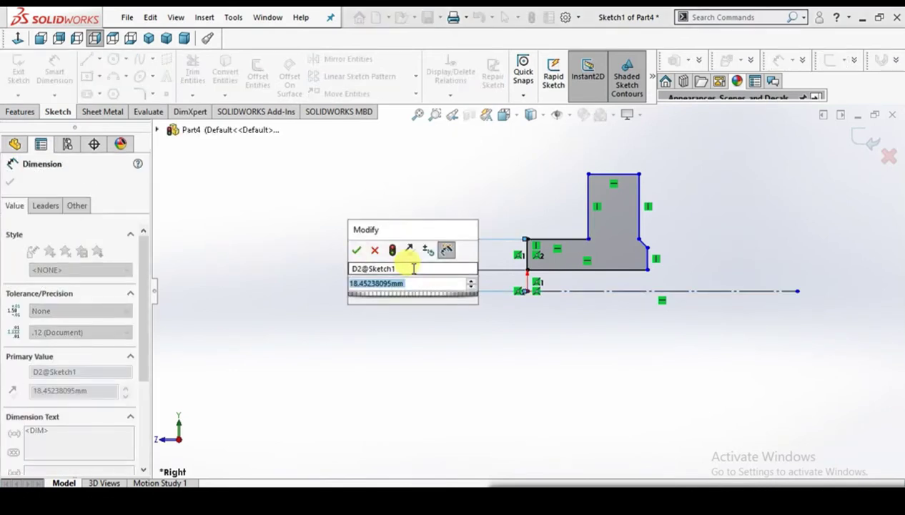
pyautogui.write('7.5')
pyautogui.press('Return')
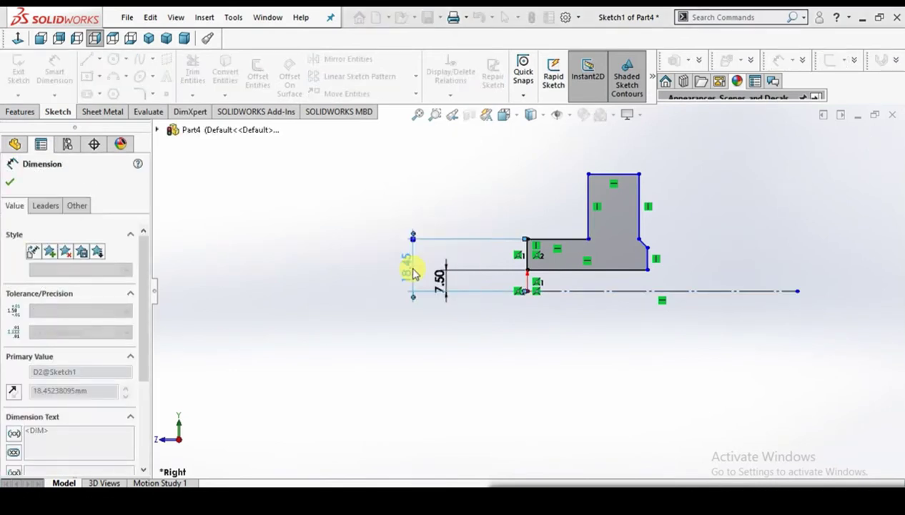
pyautogui.write('14.00mm')
pyautogui.press('Return')
pyautogui.click(515, 223)
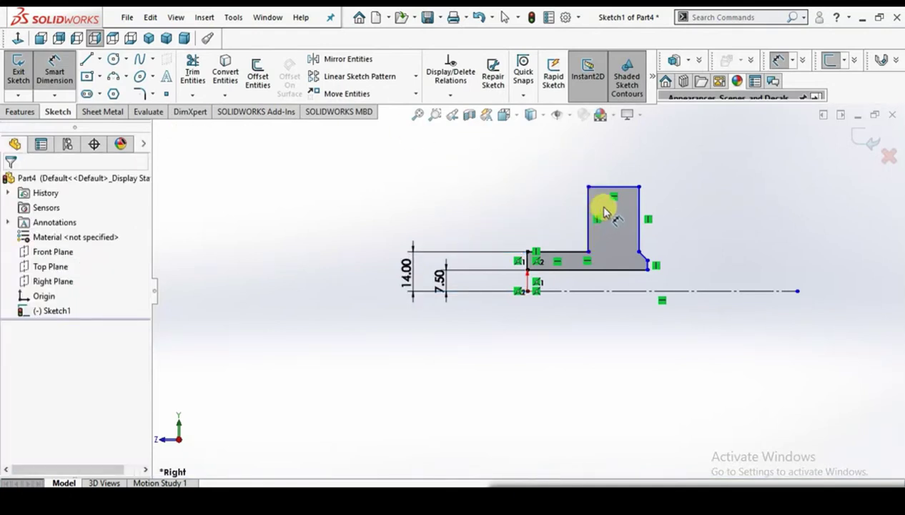
# Step: Dimension the top edge of the tall flange section at 18 mm wide
pyautogui.click(625, 186)
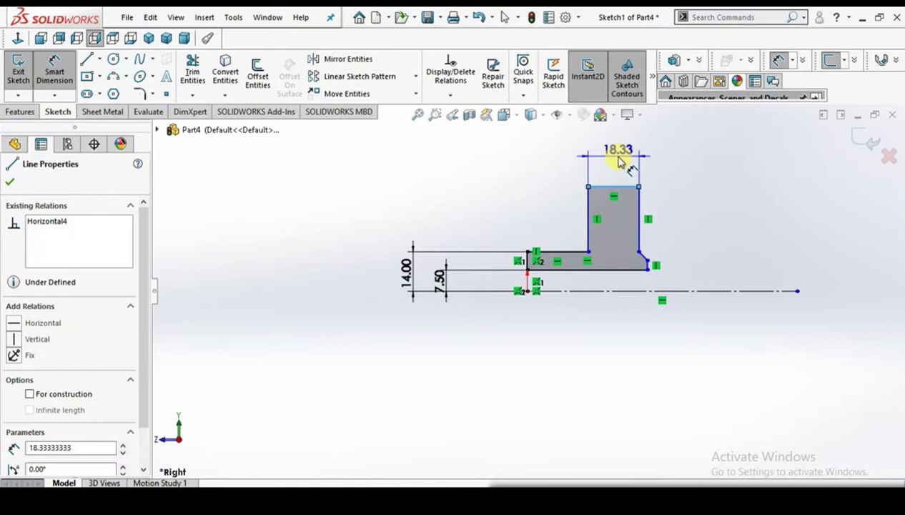
pyautogui.click(619, 162)
pyautogui.write('18')
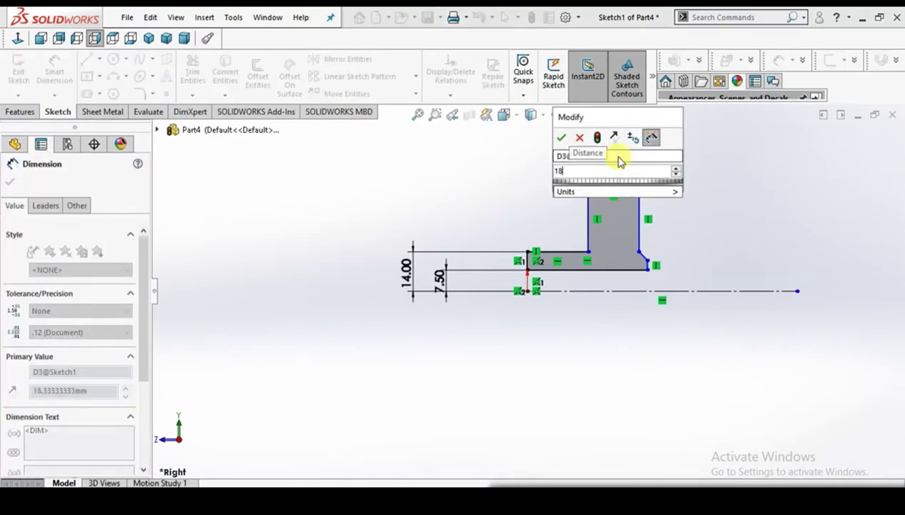
pyautogui.press('Return')
pyautogui.click(696, 220)
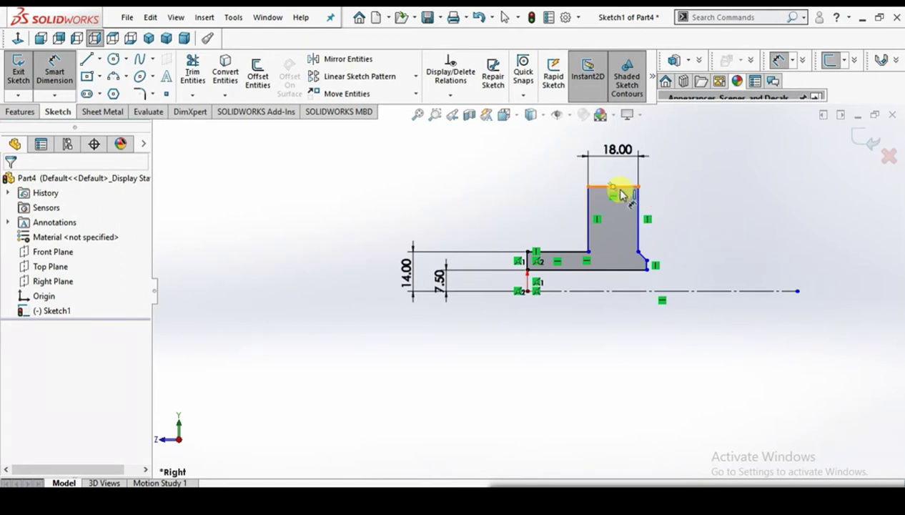
# Step: Dimension the distance from the centerline to the flange's top edge as 40 mm
pyautogui.click(620, 191)
pyautogui.click(628, 291)
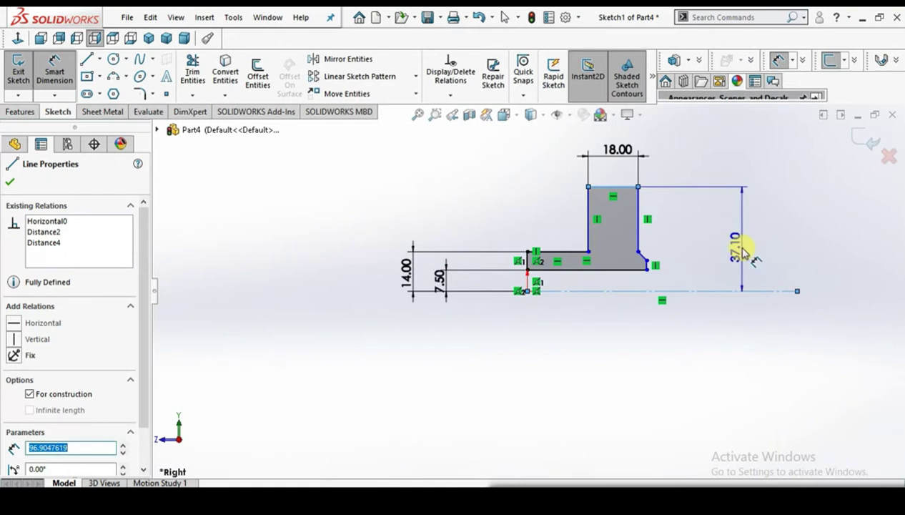
pyautogui.click(746, 254)
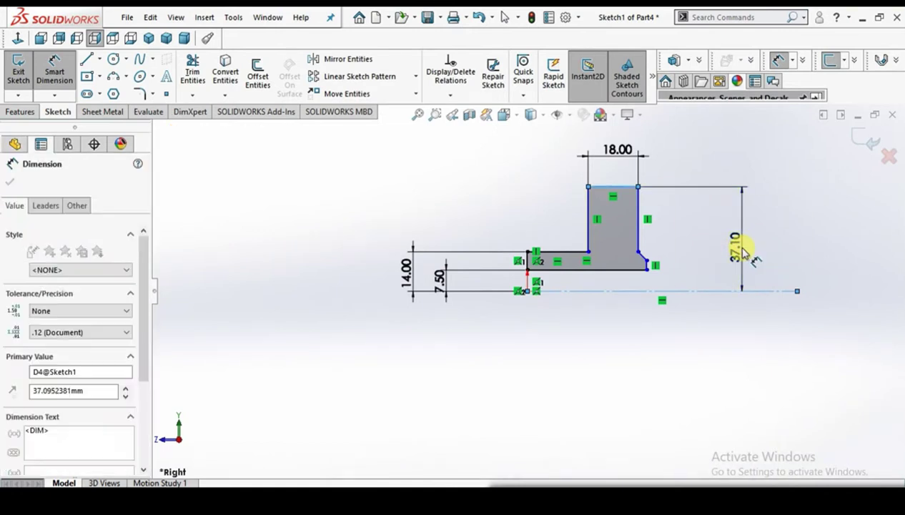
pyautogui.write('40')
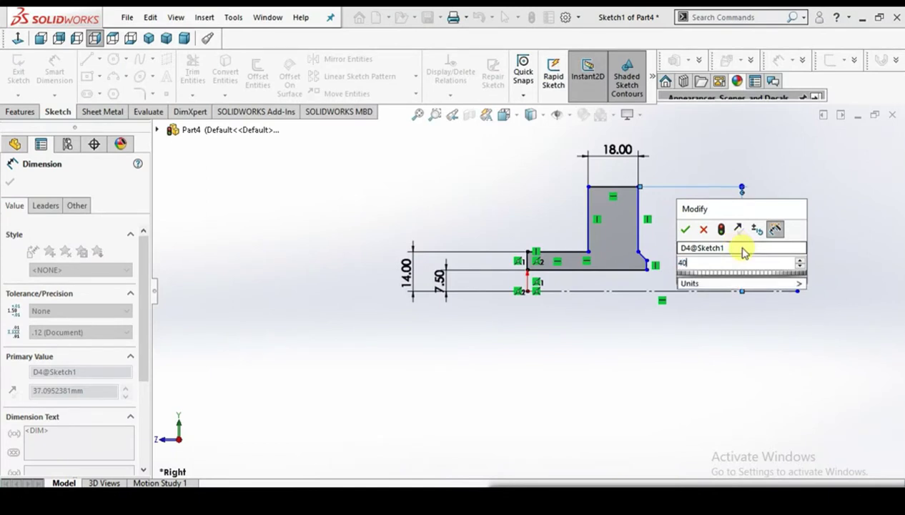
pyautogui.press('Return')
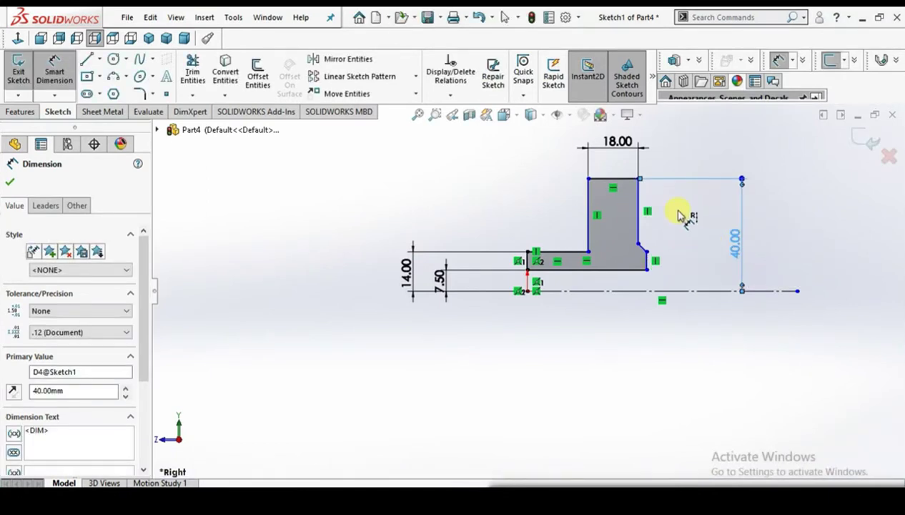
pyautogui.click(676, 222)
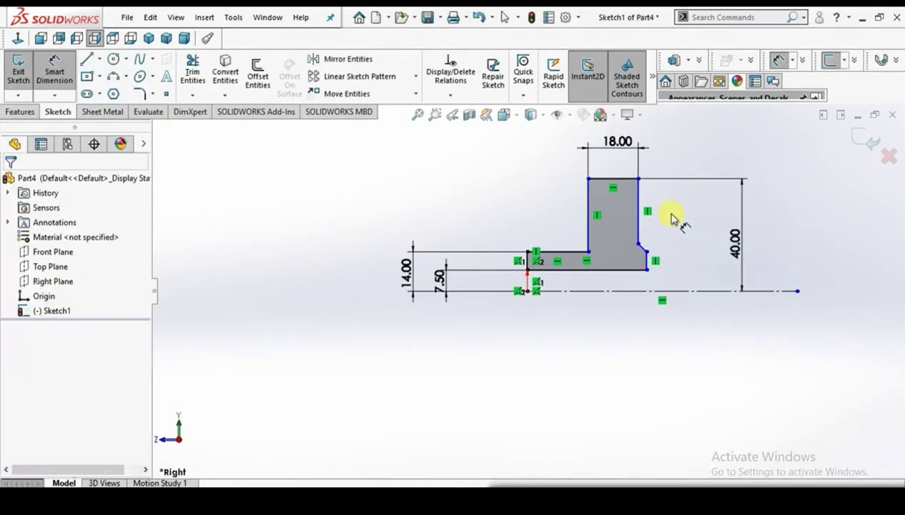
# Step: Dimension the overall horizontal length of the profile's base as 35 mm
pyautogui.click(525, 272)
pyautogui.click(527, 270)
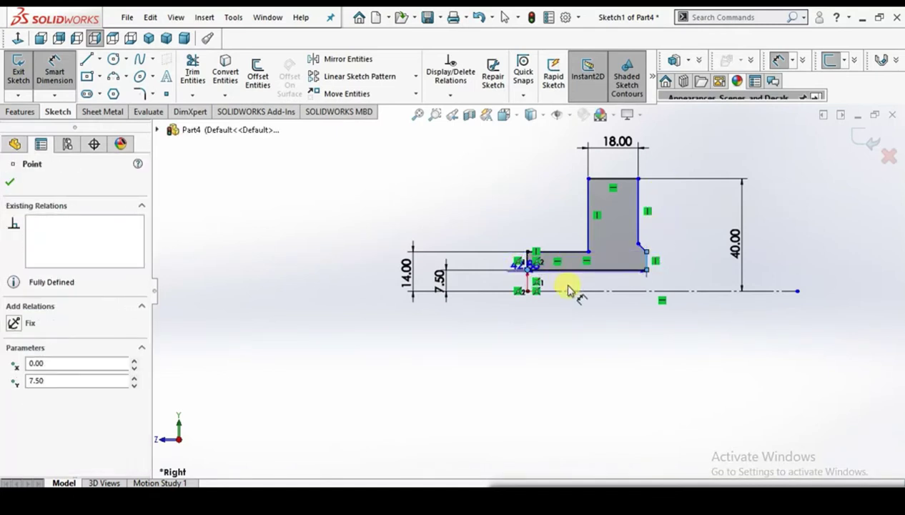
pyautogui.click(578, 346)
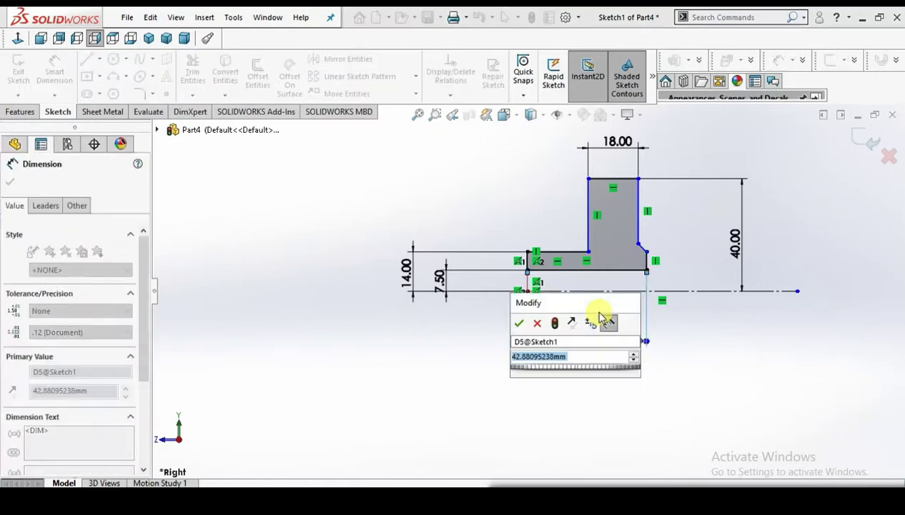
pyautogui.write('35')
pyautogui.press('Return')
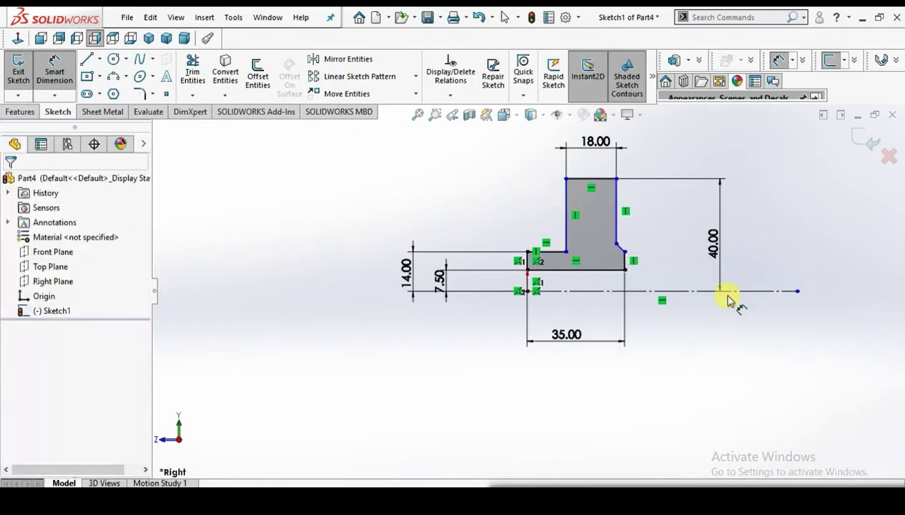
# Step: Dimension the horizontal width of the short slanted line beside the flange as 3 mm and end dimensioning
pyautogui.moveTo(625, 251)
pyautogui.mouseDown()
pyautogui.moveTo(631, 182)
pyautogui.moveTo(622, 172)
pyautogui.mouseUp()
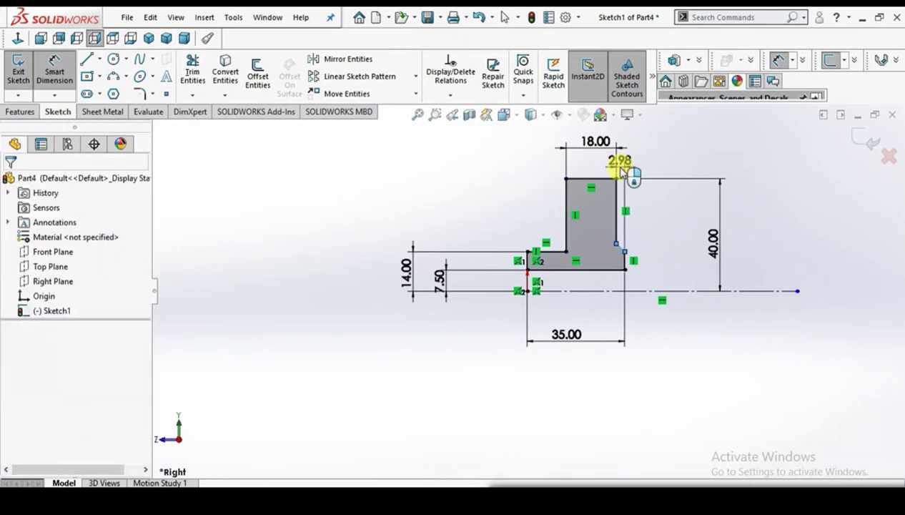
pyautogui.click(622, 172)
pyautogui.write('3')
pyautogui.press('Return')
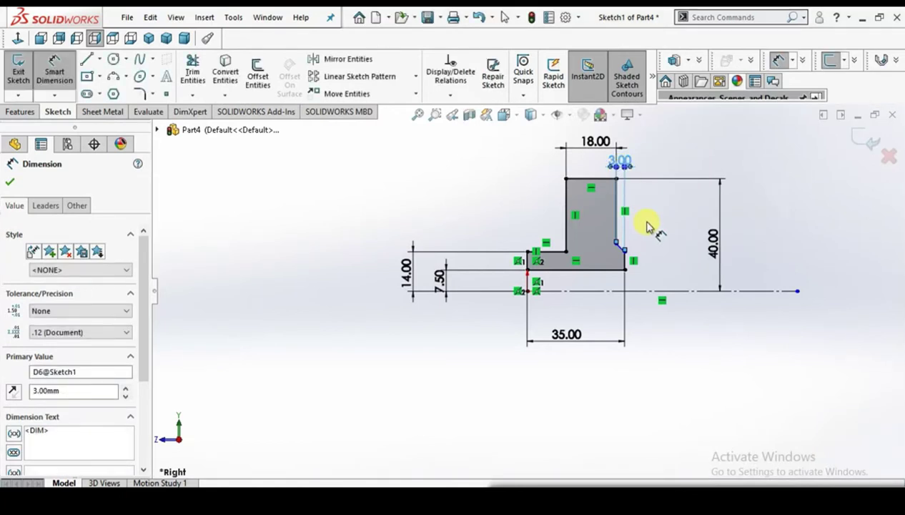
pyautogui.click(648, 227)
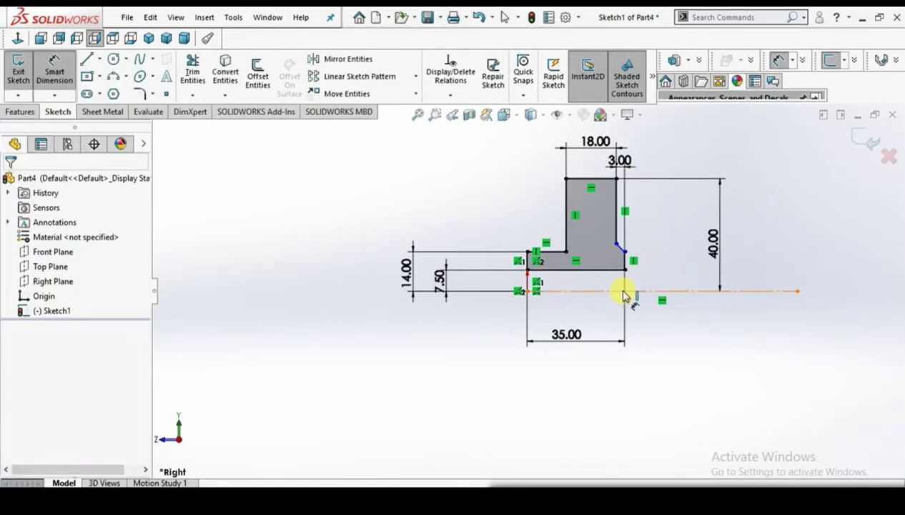
pyautogui.rightClick(651, 406)
pyautogui.click(782, 367)
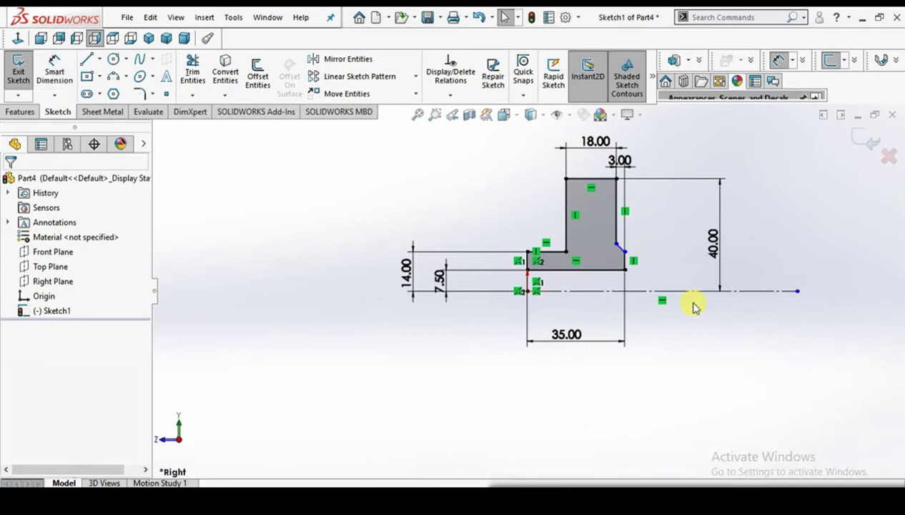
# Step: Apply a Horizontal relation to the short slanted line between the flange and the base's end edge
pyautogui.scroll(-4, 651, 258)
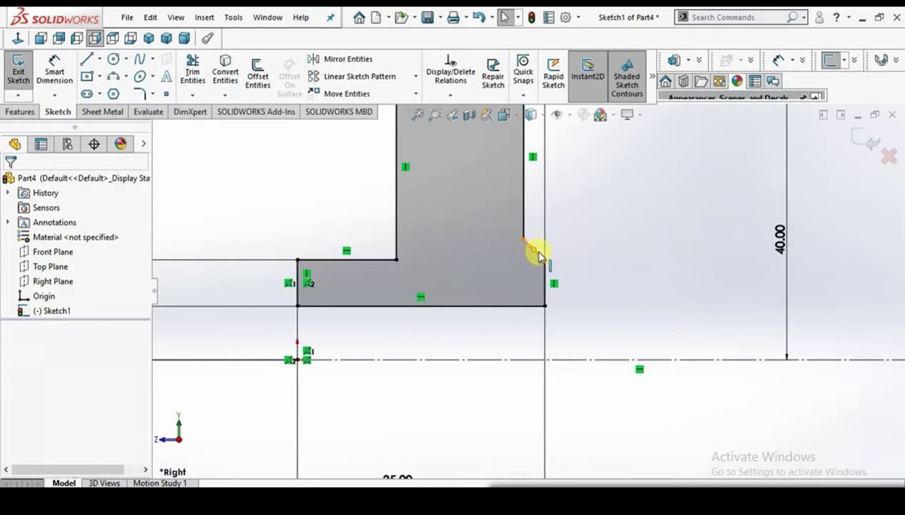
pyautogui.click(537, 256)
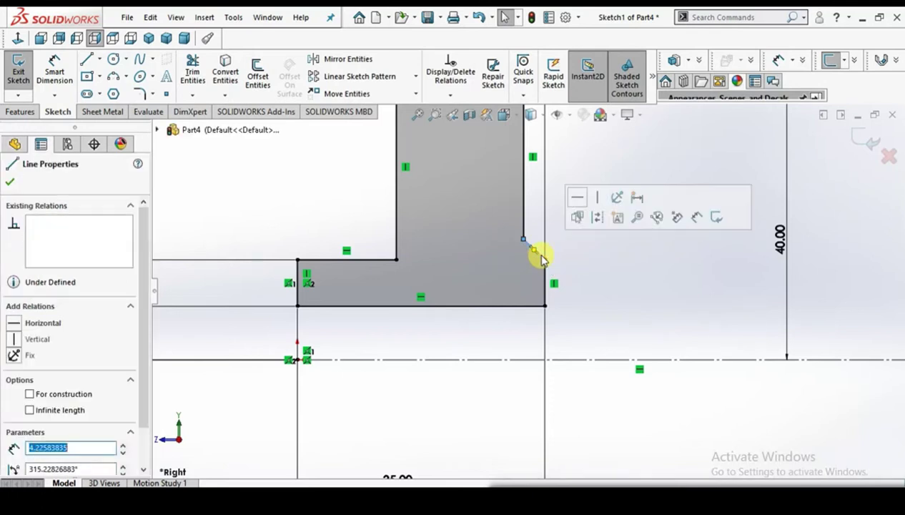
pyautogui.click(577, 203)
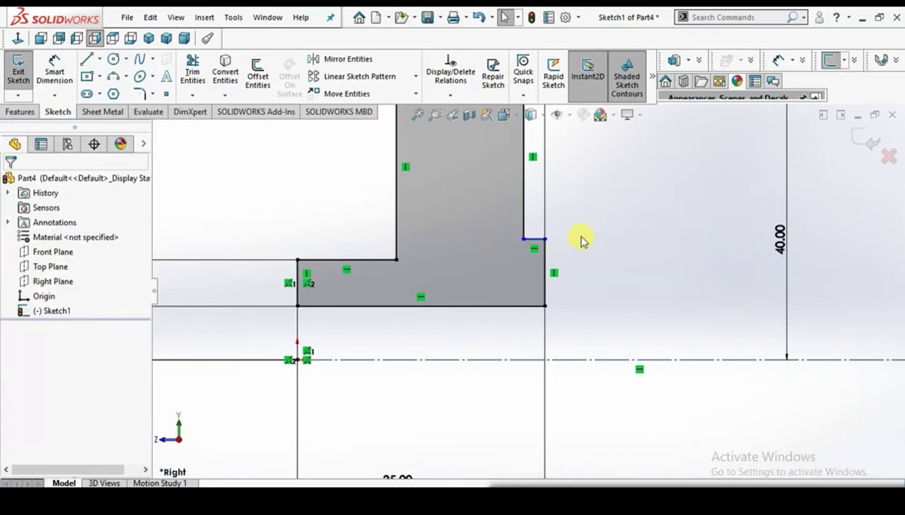
# Step: Make the midpoint of the short 3 mm line coincident with the hub's upper edge on the opposite side of the flange
pyautogui.scroll(-1, 578, 238)
pyautogui.scroll(1, 551, 247)
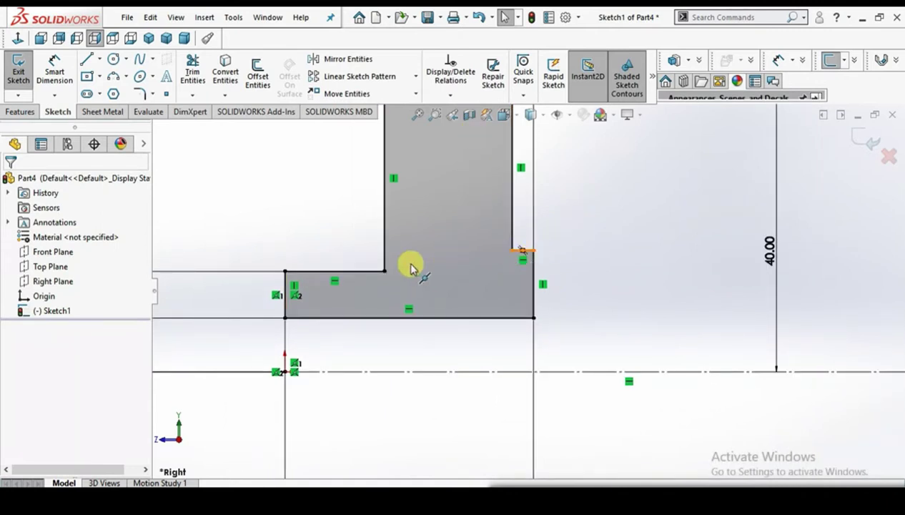
pyautogui.click(365, 272)
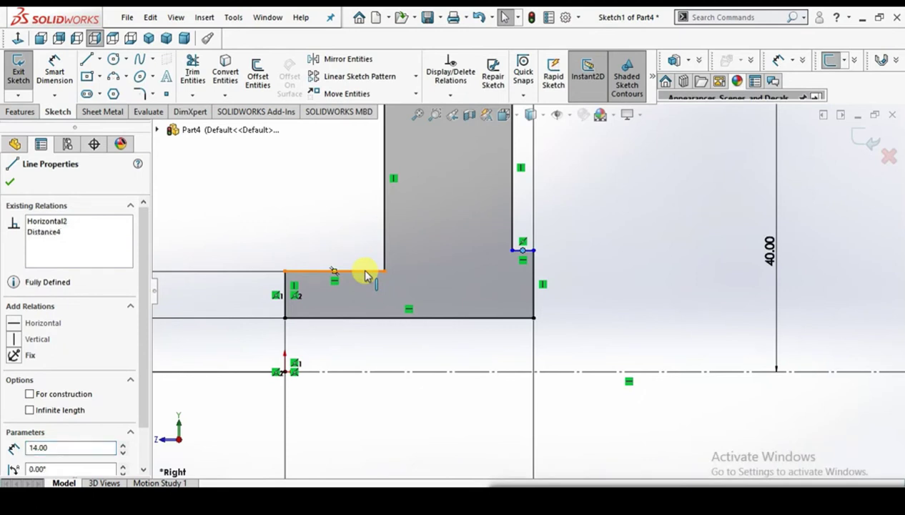
pyautogui.keyDown('ctrl'); pyautogui.click(364, 271); pyautogui.keyUp('ctrl')
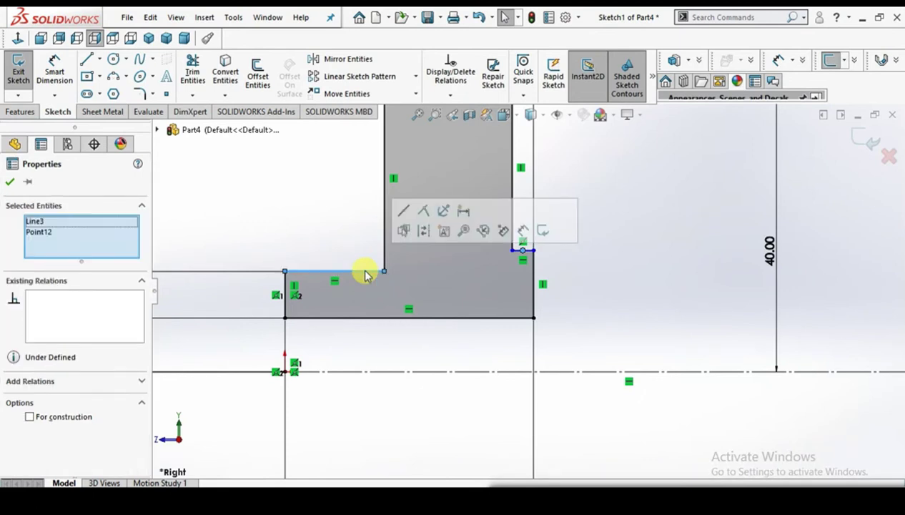
pyautogui.click(424, 213)
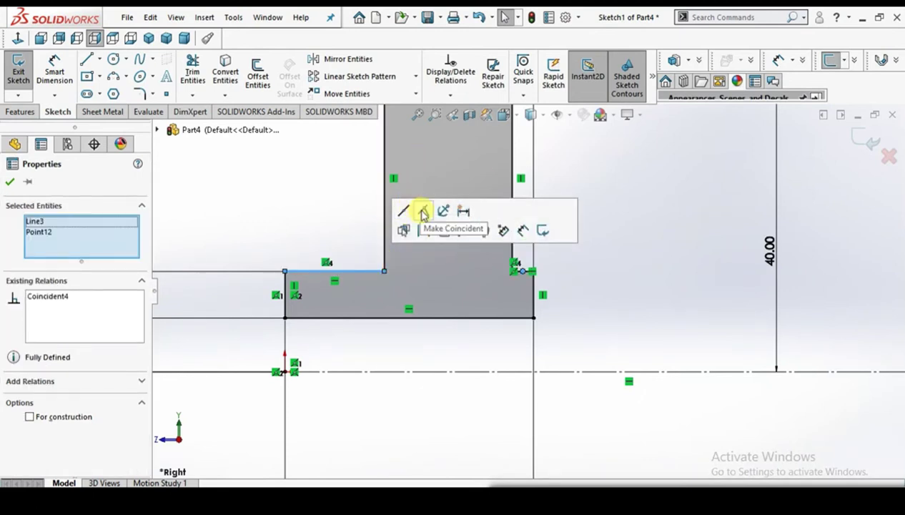
pyautogui.click(338, 206)
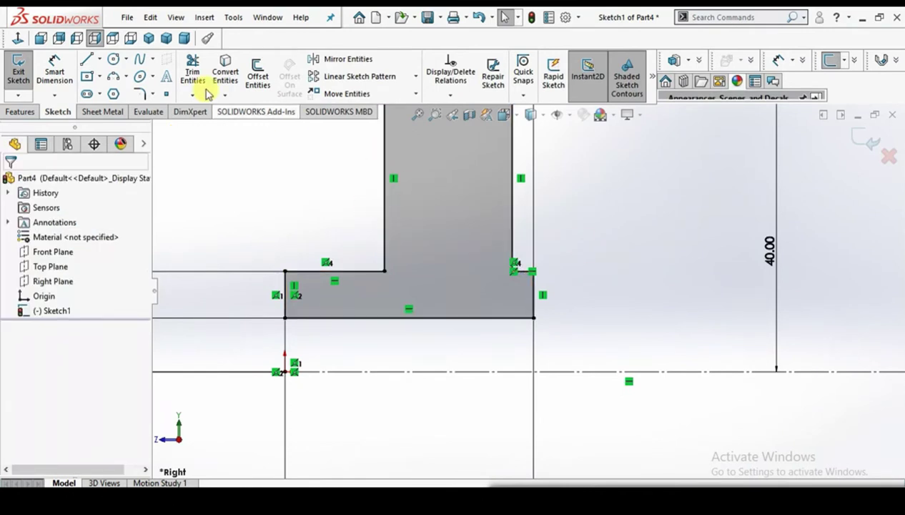
# Step: Add a 3 mm sketch fillet to the inner corner between the hub's longer upper edge and the flange
pyautogui.click(136, 94)
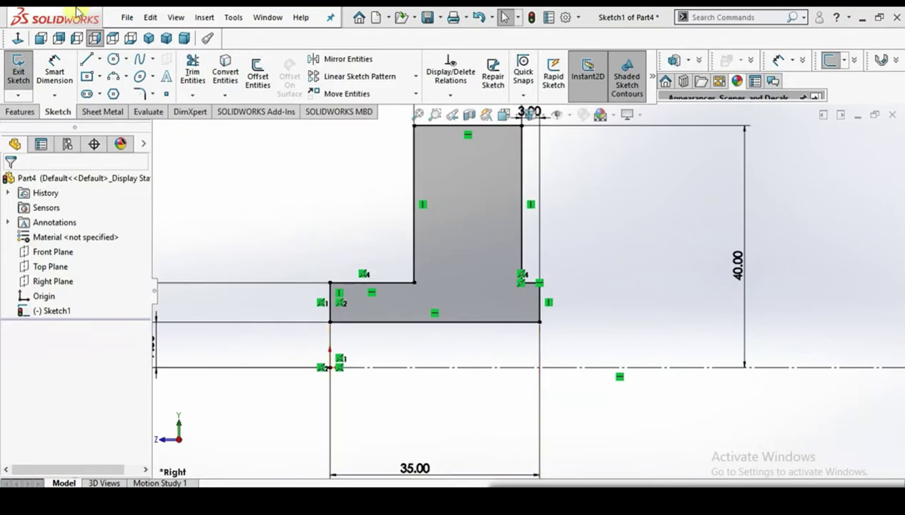
pyautogui.click(138, 95)
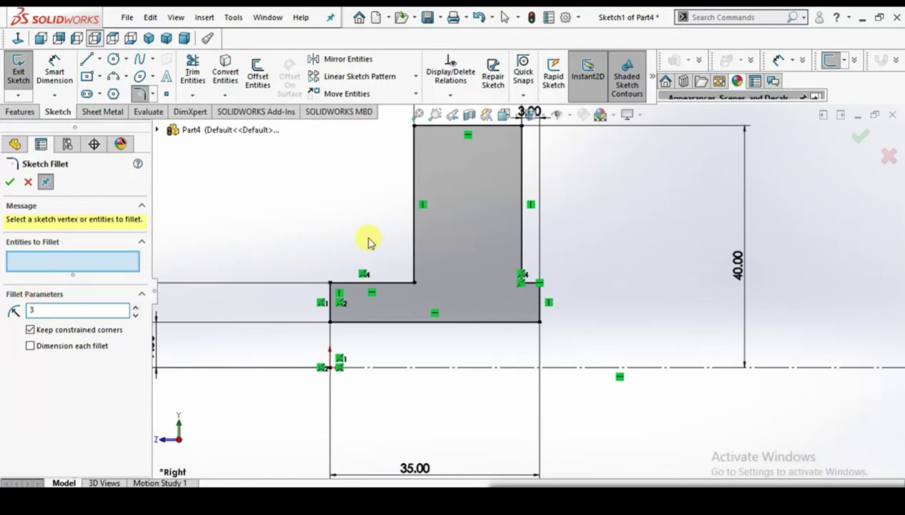
pyautogui.click(414, 283)
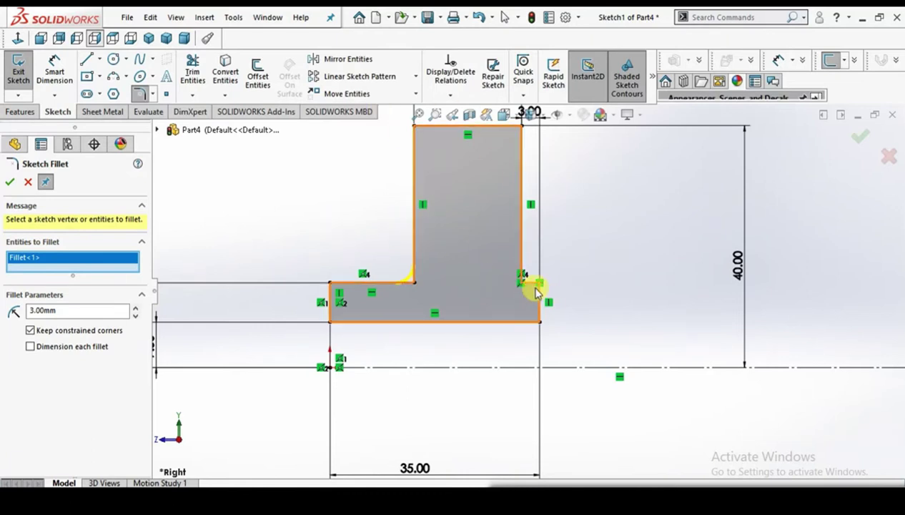
pyautogui.scroll(-2, 522, 285)
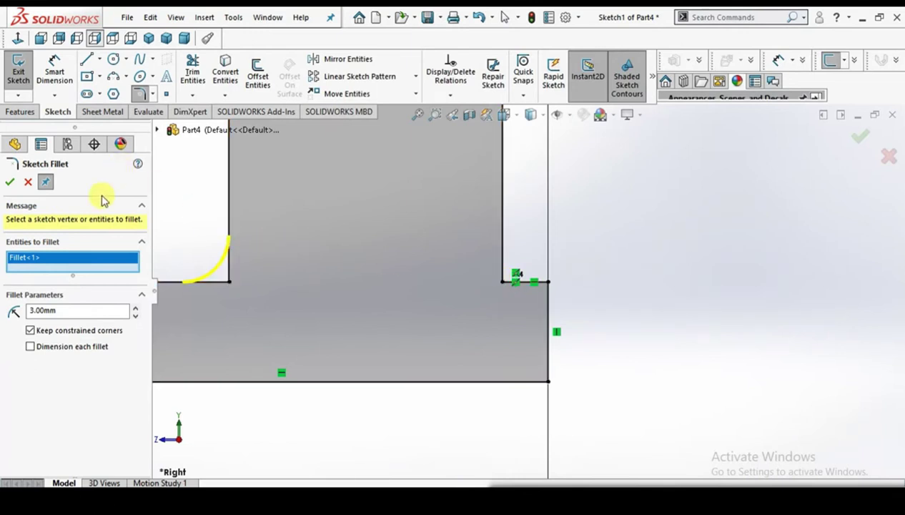
pyautogui.click(10, 183)
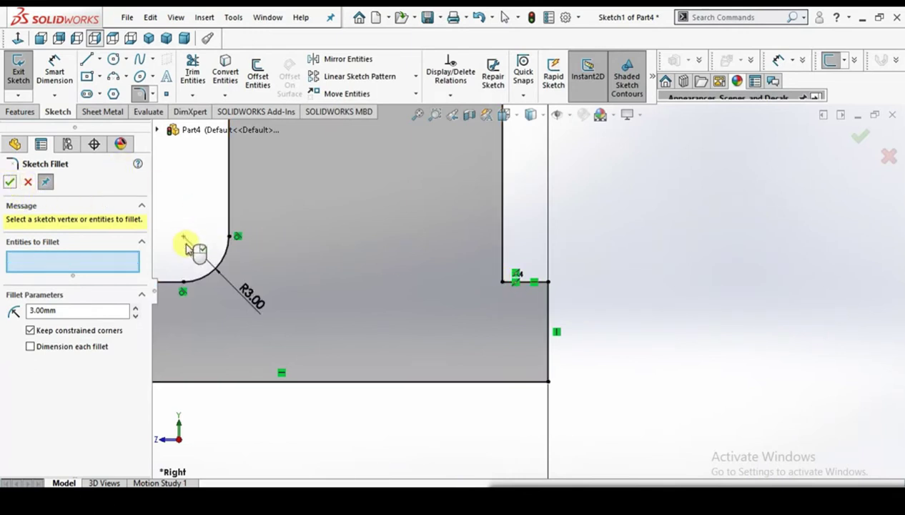
# Step: Add a 2 mm sketch fillet to the inner corner between the flange and the hub's short upper edge
pyautogui.click(72, 309)
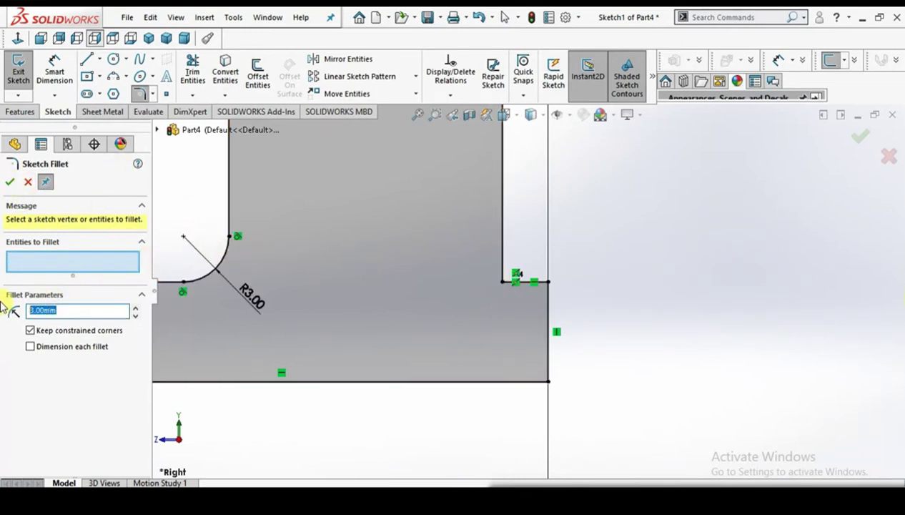
pyautogui.write('2')
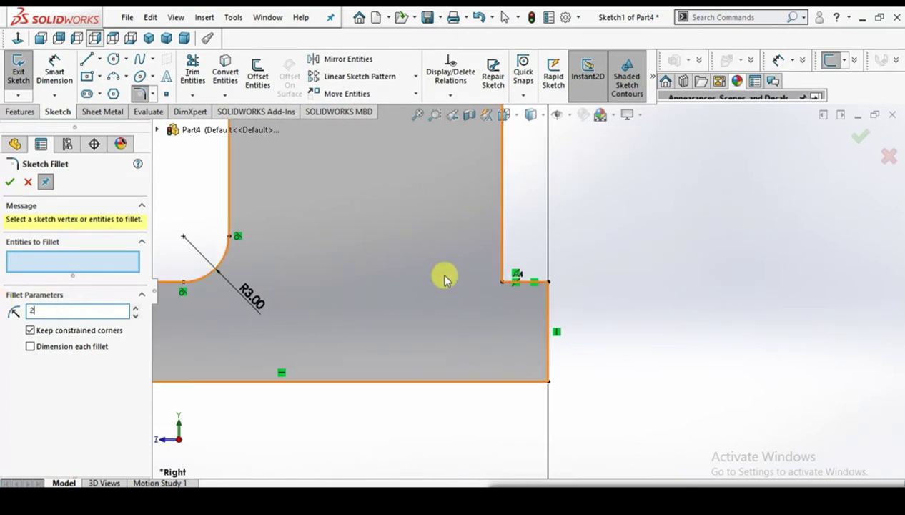
pyautogui.click(502, 280)
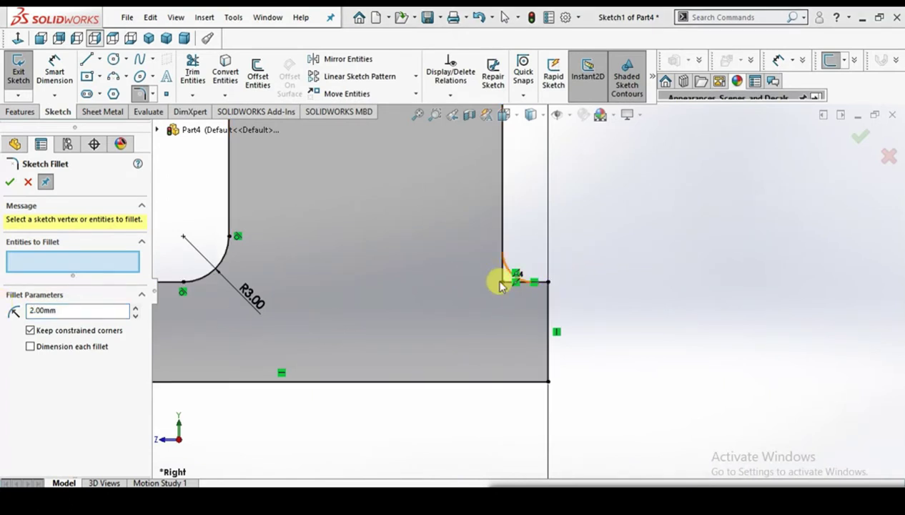
pyautogui.click(491, 273)
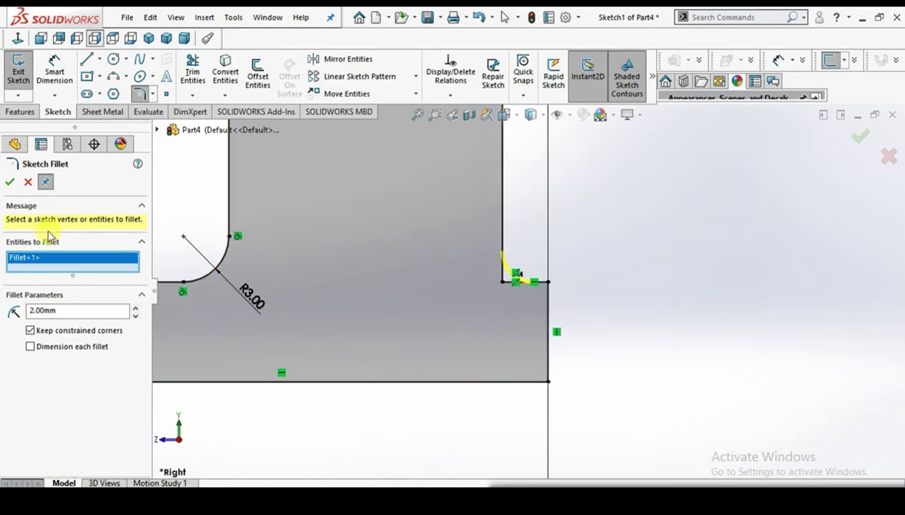
pyautogui.click(9, 184)
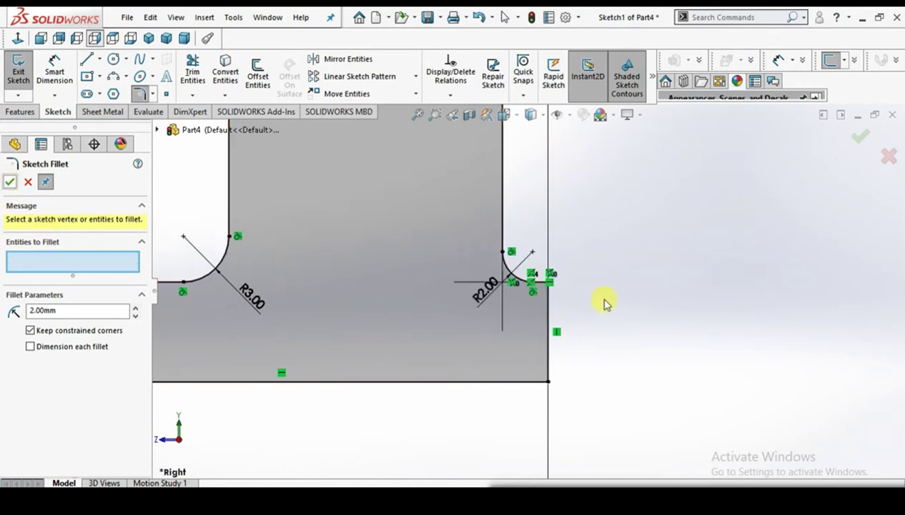
# Step: Finish the sketch and revolve the flange profile 360° about the horizontal centerline
pyautogui.press('f')
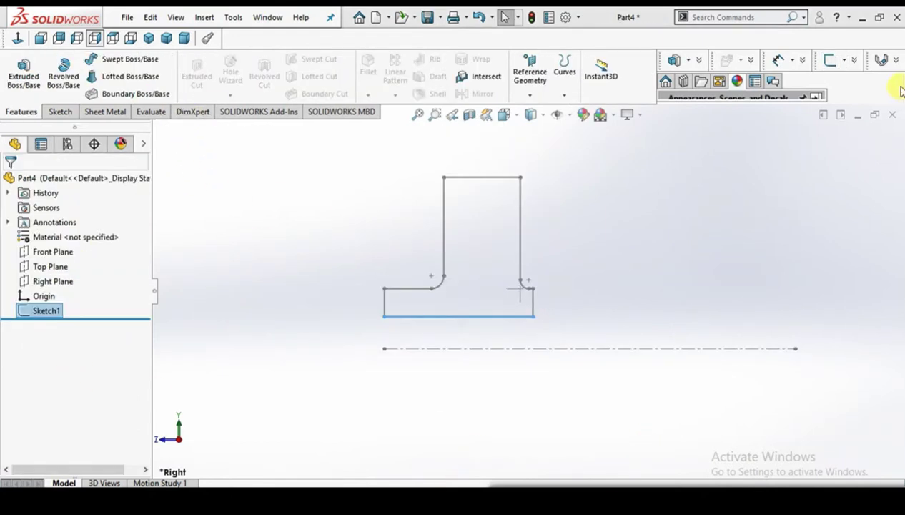
pyautogui.click(71, 72)
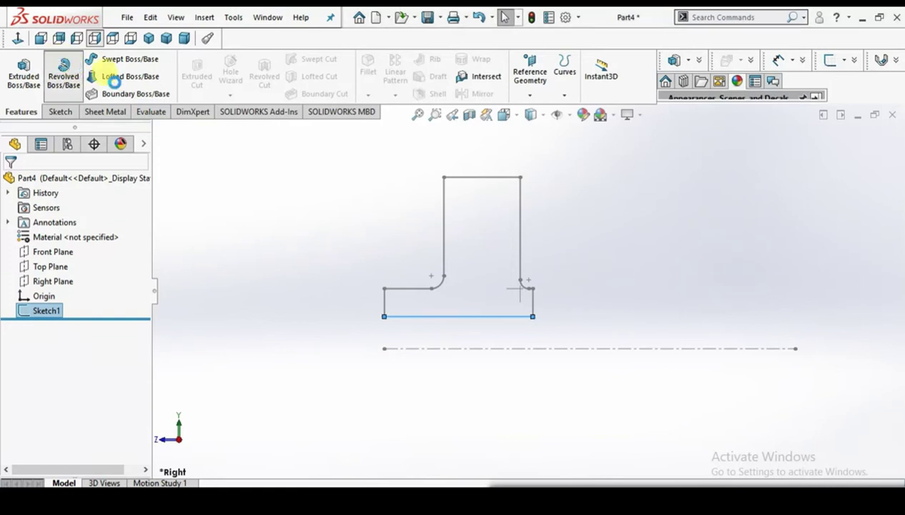
pyautogui.click(477, 317)
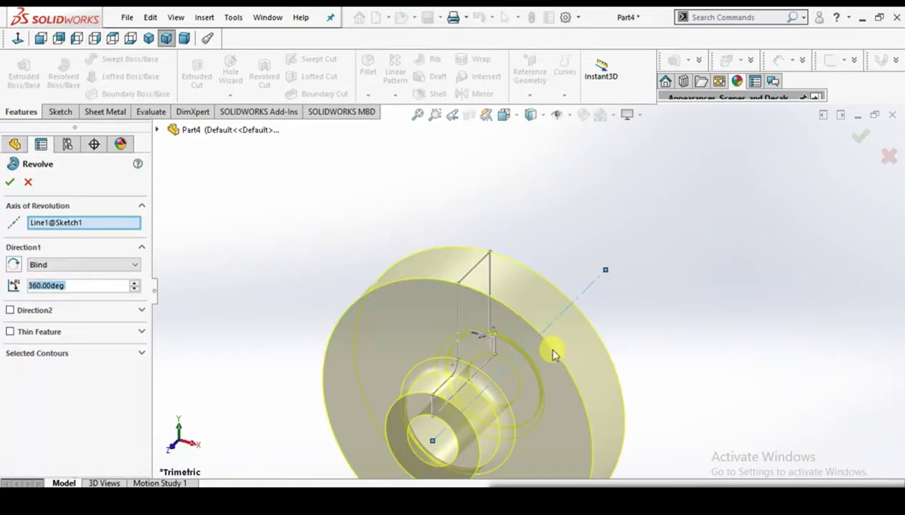
pyautogui.click(10, 182)
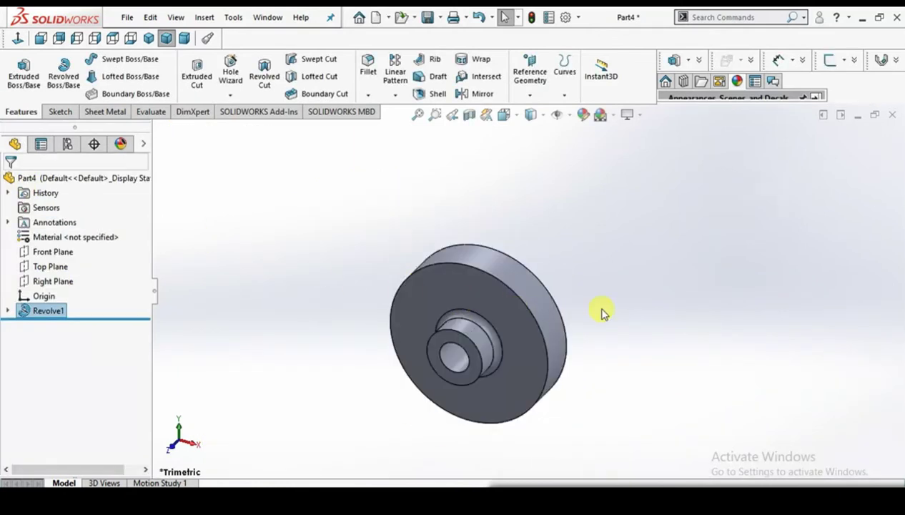
# Step: Fillet both outer rim edges of the large disc with a 2 mm radius
pyautogui.scroll(-4, 602, 310)
pyautogui.scroll(4, 445, 342)
pyautogui.moveTo(510, 337); pyautogui.dragTo(743, 305, button='middle')
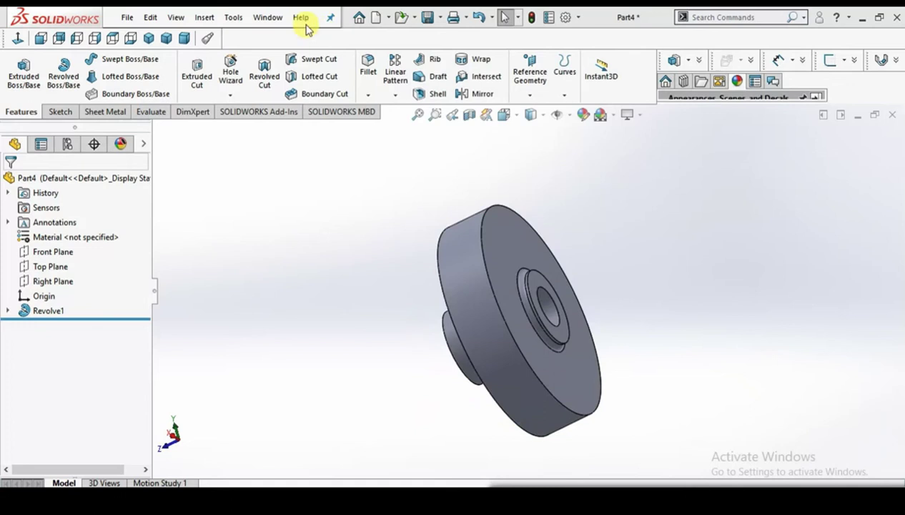
pyautogui.click(369, 68)
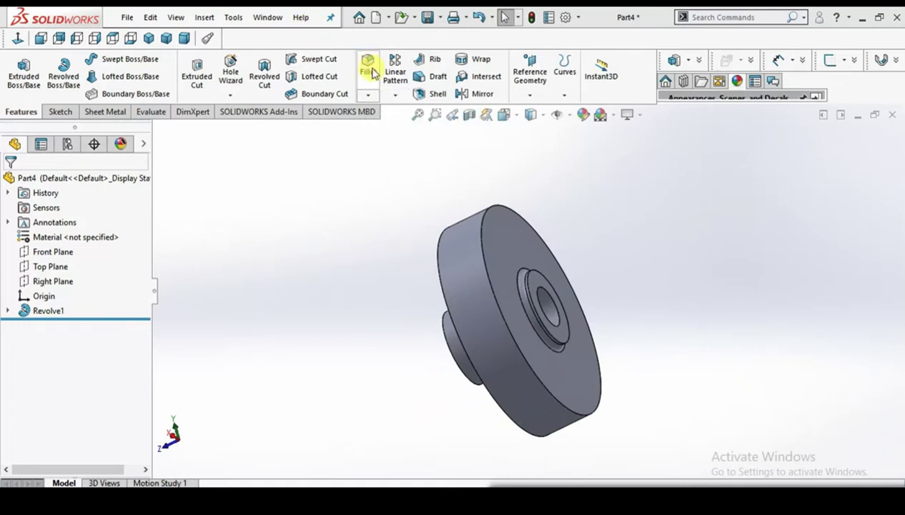
pyautogui.click(496, 209)
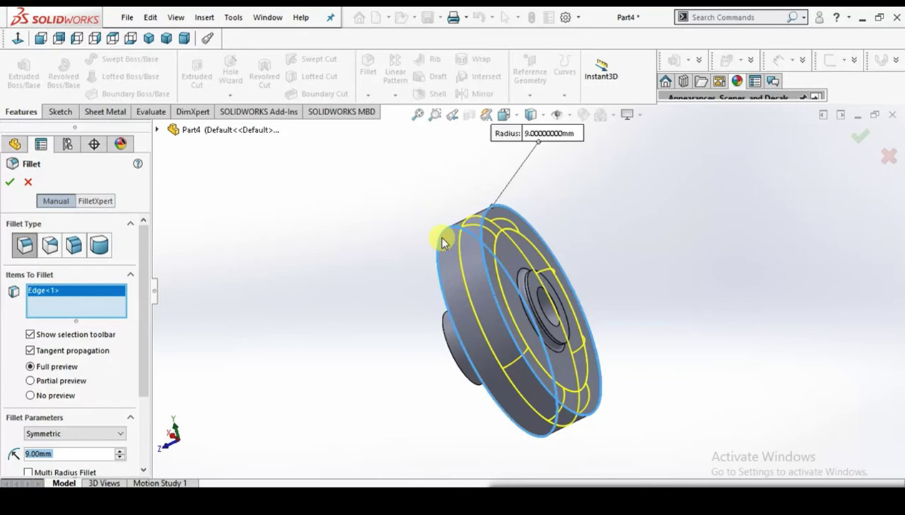
pyautogui.click(434, 231)
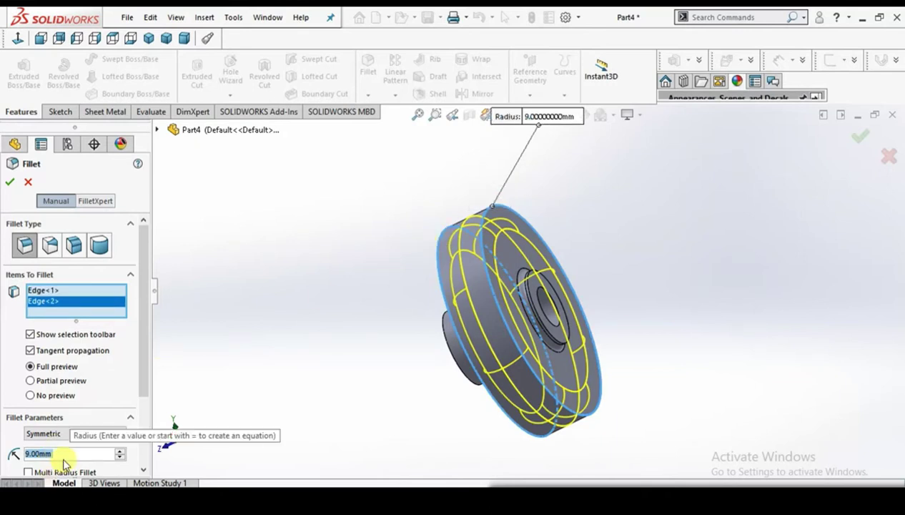
pyautogui.write('2')
pyautogui.press('Return')
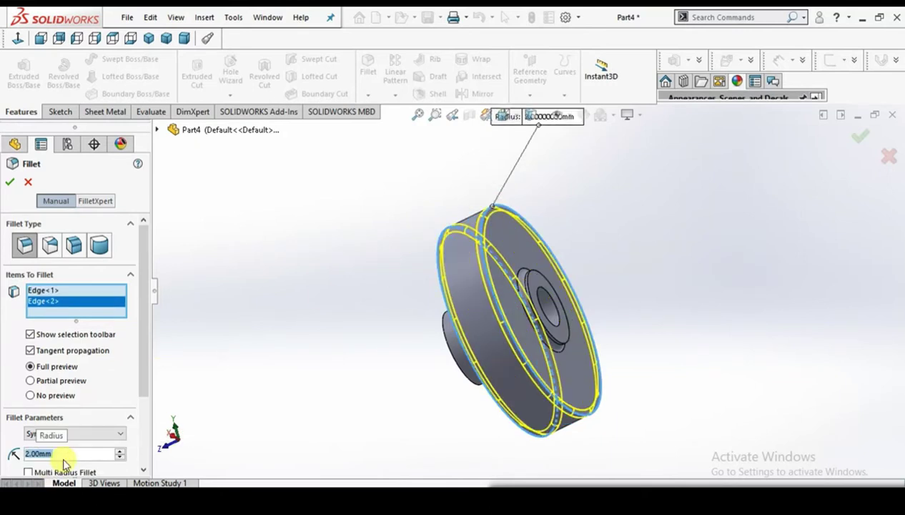
pyautogui.click(10, 178)
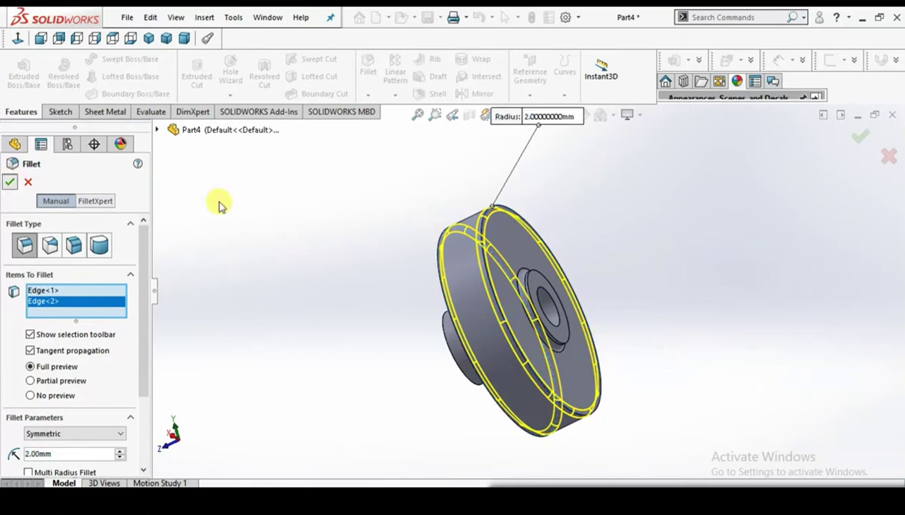
# Step: Assign Cast Alloy Steel from the SOLIDWORKS Steel materials to the part
pyautogui.moveTo(443, 283); pyautogui.dragTo(424, 256, button='middle')
pyautogui.click(78, 238)
pyautogui.rightClick(80, 237)
pyautogui.click(105, 234)
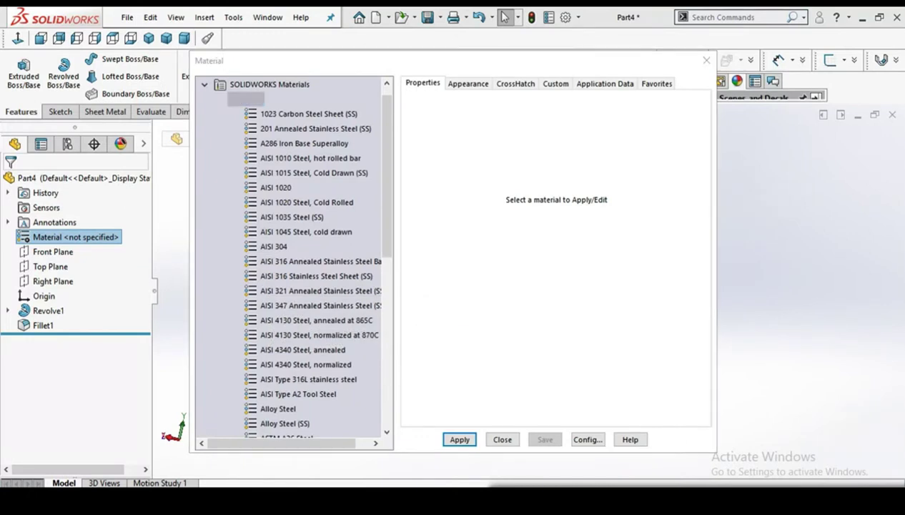
pyautogui.moveTo(389, 236); pyautogui.dragTo(392, 294)
pyautogui.click(297, 335)
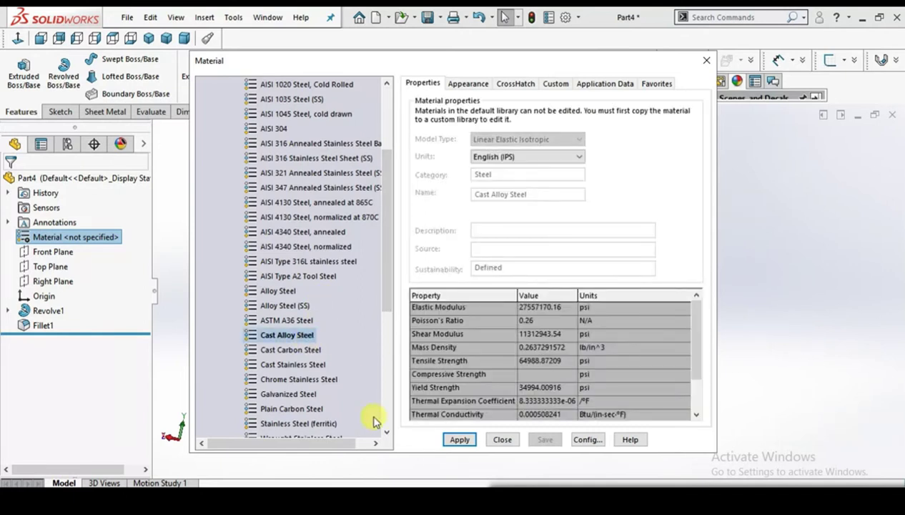
pyautogui.click(503, 440)
# Step: Sketch a center rectangle about 5.2 × 3.4 mm on the longer hub's end face, centered on the bore edge directly above the origin
pyautogui.scroll(-5, 576, 333)
pyautogui.scroll(4, 460, 318)
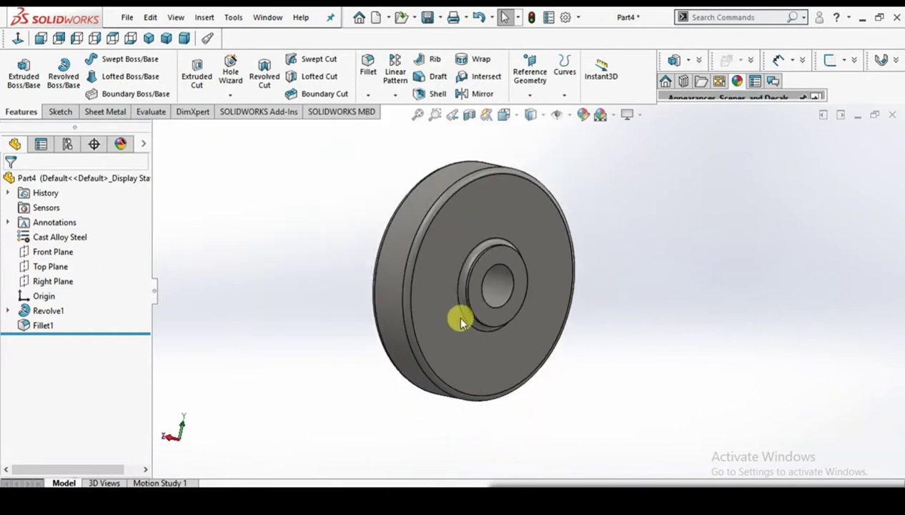
pyautogui.moveTo(435, 303); pyautogui.dragTo(454, 294, button='middle')
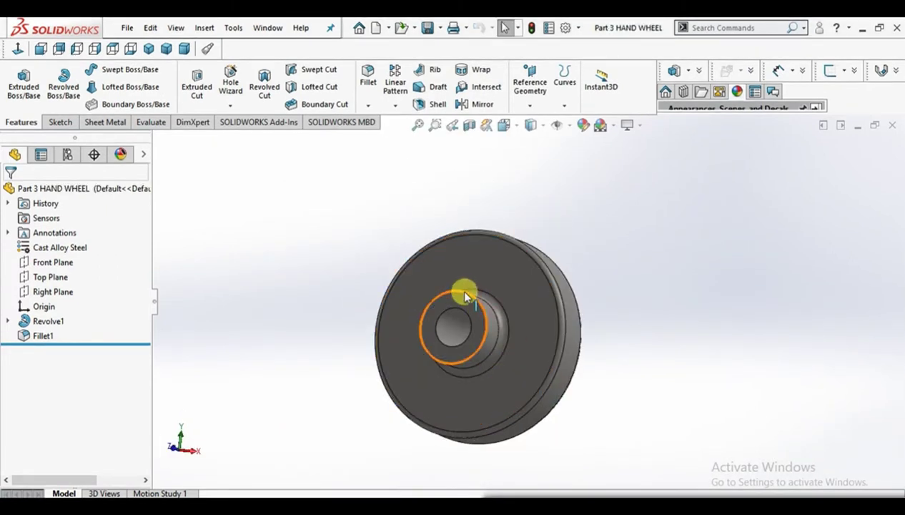
pyautogui.click(464, 297)
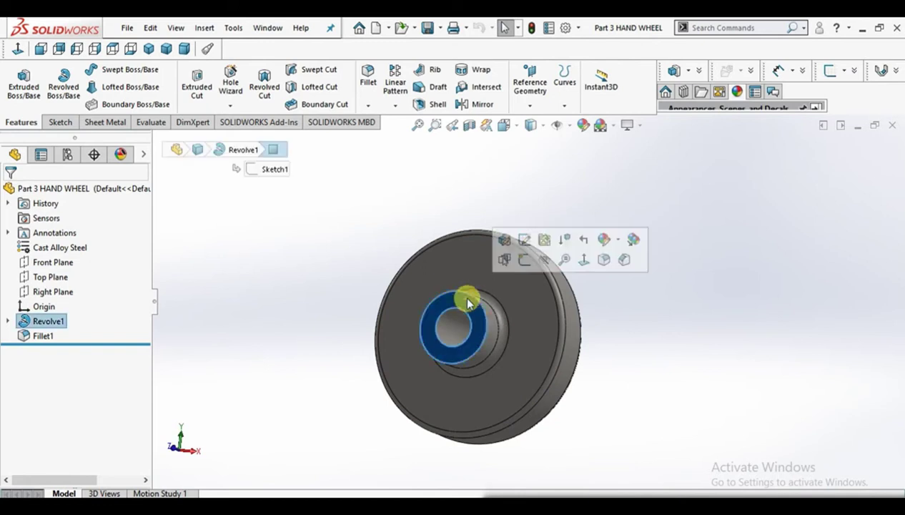
pyautogui.click(524, 259)
pyautogui.scroll(-1, 578, 260)
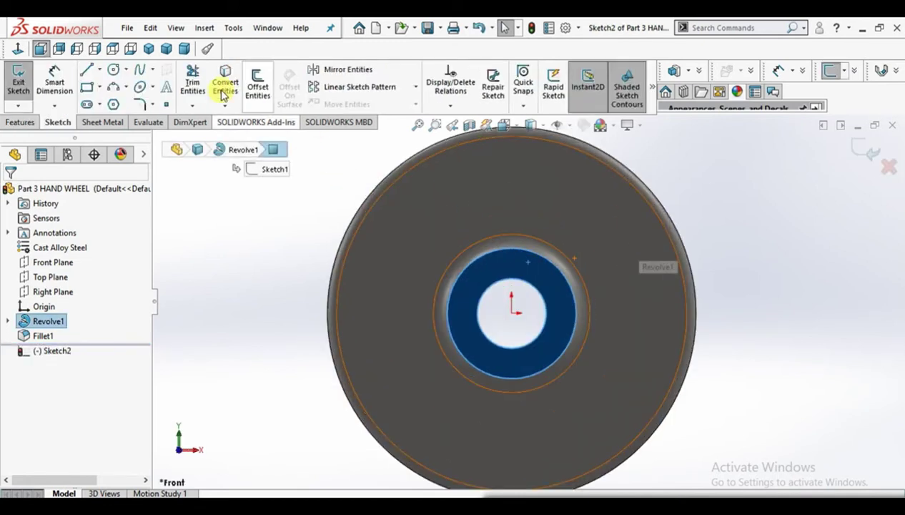
pyautogui.click(99, 87)
pyautogui.click(92, 119)
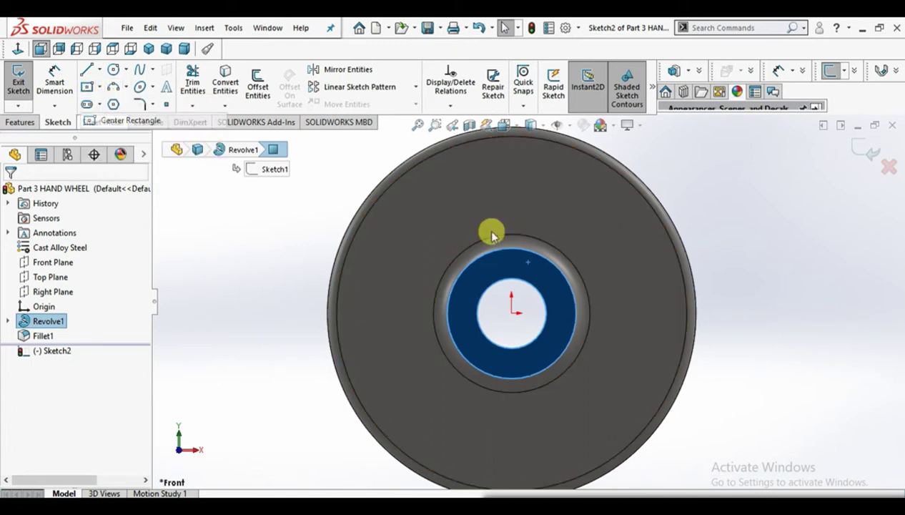
pyautogui.click(512, 278)
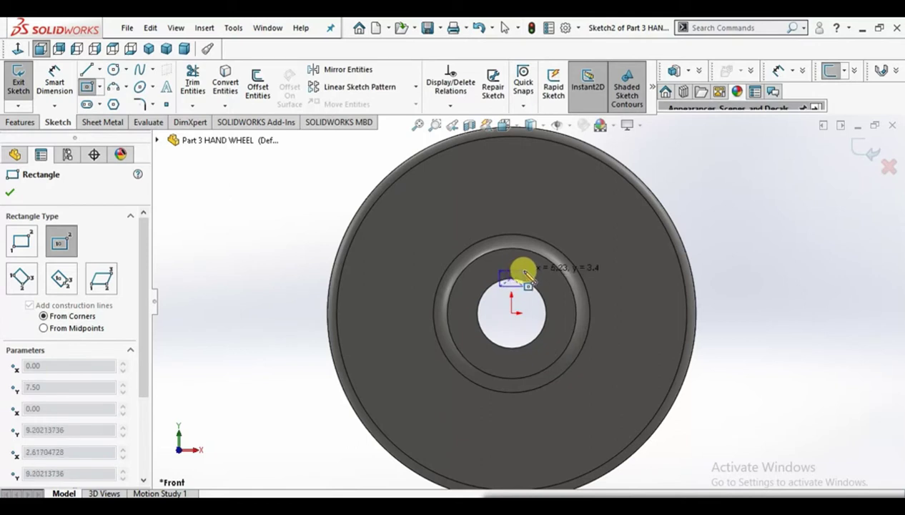
pyautogui.click(526, 266)
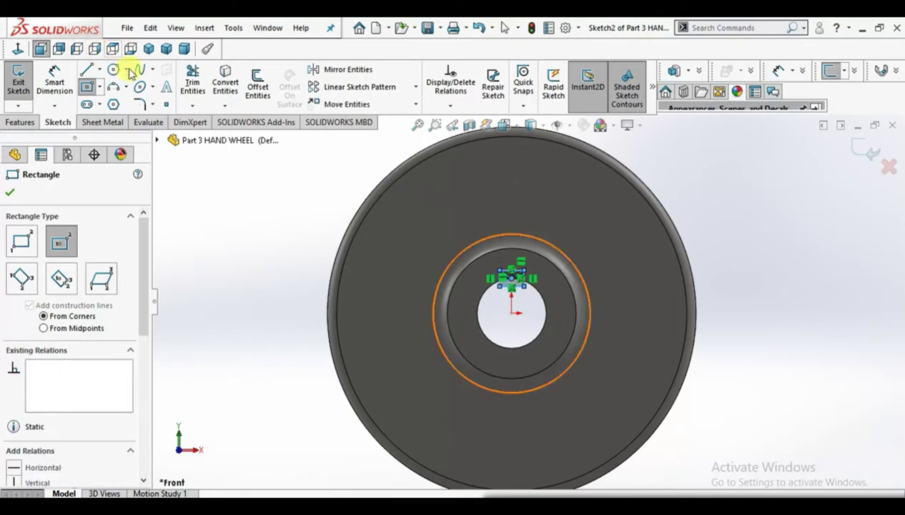
# Step: Dimension the height of the rectangle at the bore's upper edge as 5 mm
pyautogui.click(53, 79)
pyautogui.scroll(-5, 540, 269)
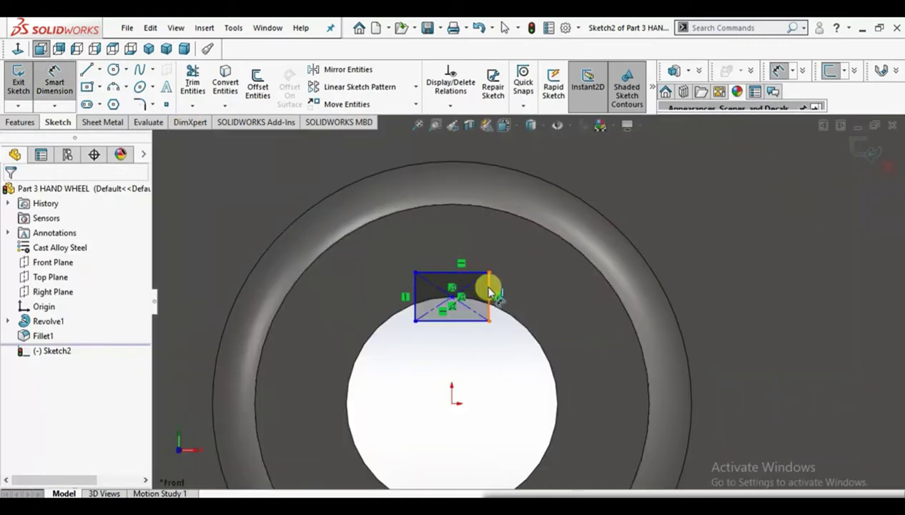
pyautogui.click(491, 293)
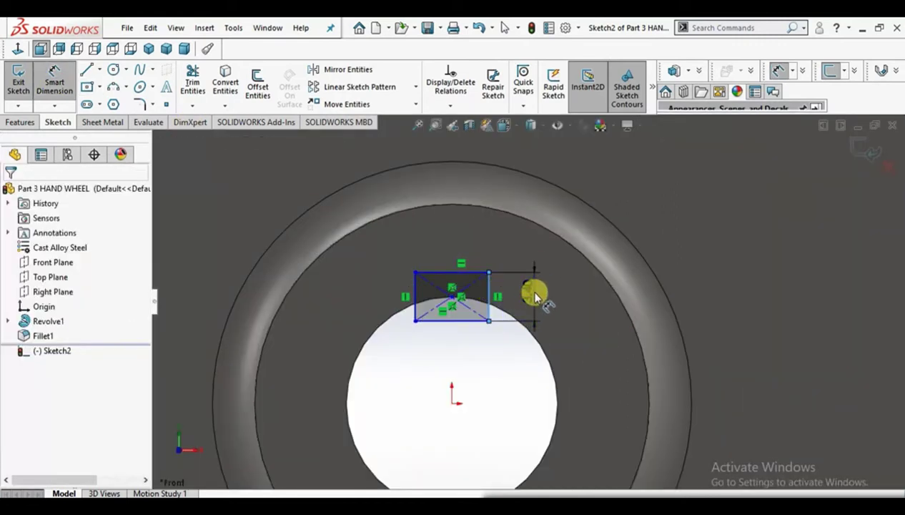
pyautogui.click(535, 295)
pyautogui.write('5')
pyautogui.press('Return')
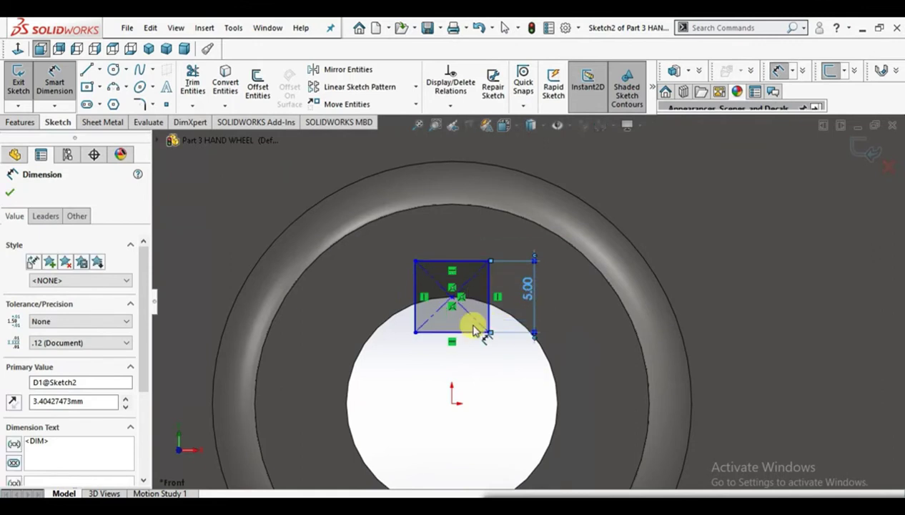
# Step: Dimension the rectangle's width as 5 mm and end dimensioning
pyautogui.click(475, 335)
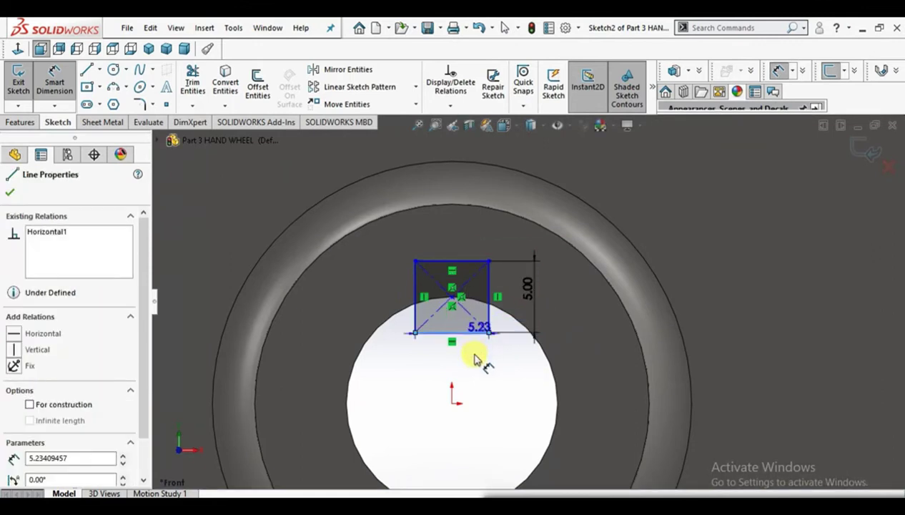
pyautogui.click(474, 363)
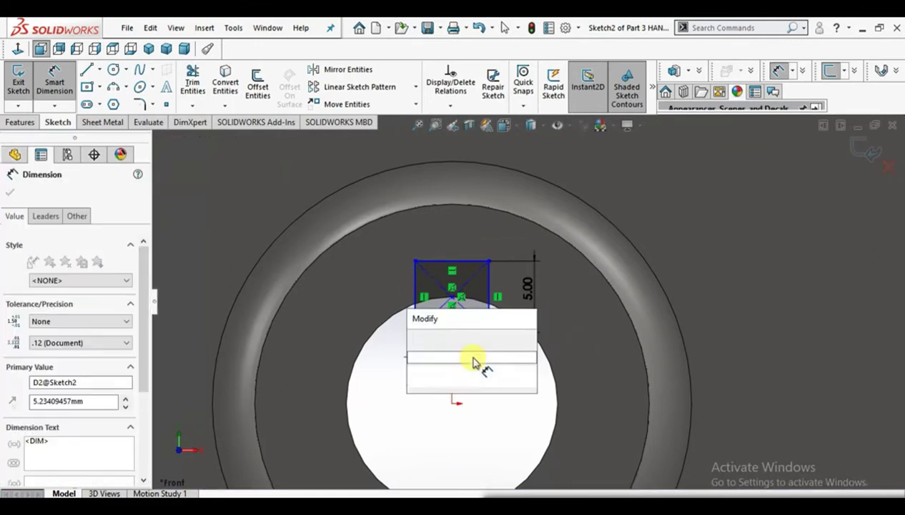
pyautogui.write('6')
pyautogui.press('Return')
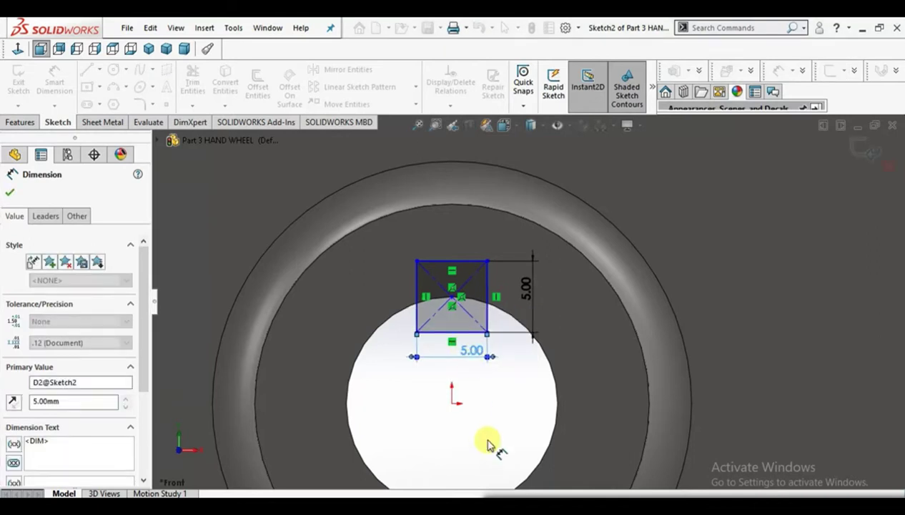
pyautogui.rightClick(497, 399)
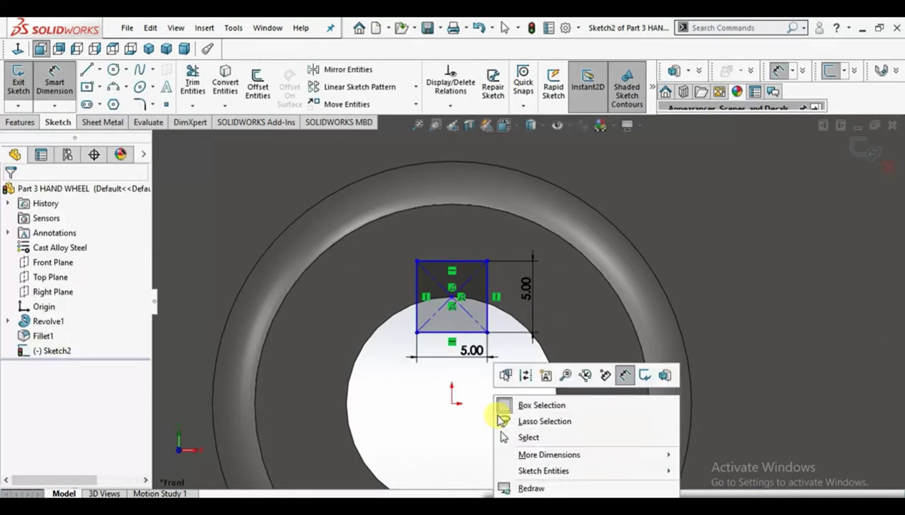
pyautogui.click(626, 380)
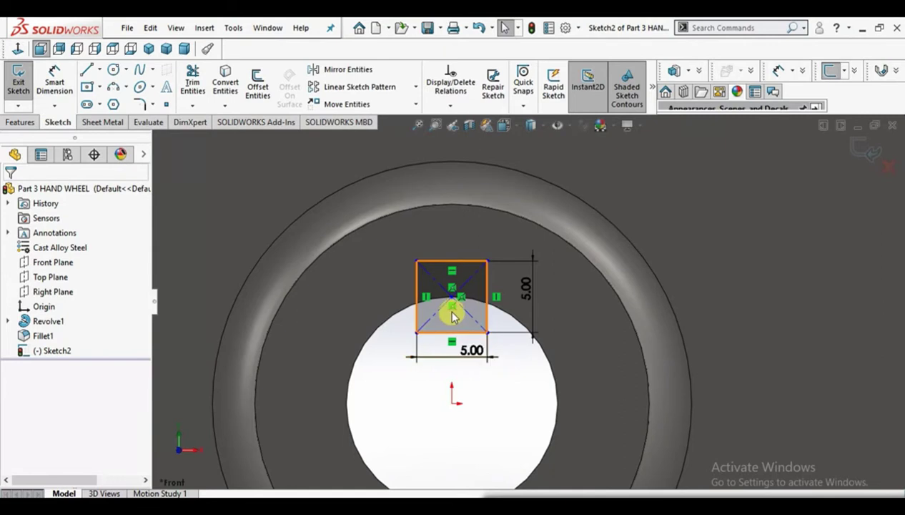
# Step: Apply a Vertical relation between the rectangle's center point and the origin
pyautogui.moveTo(453, 300); pyautogui.dragTo(448, 325)
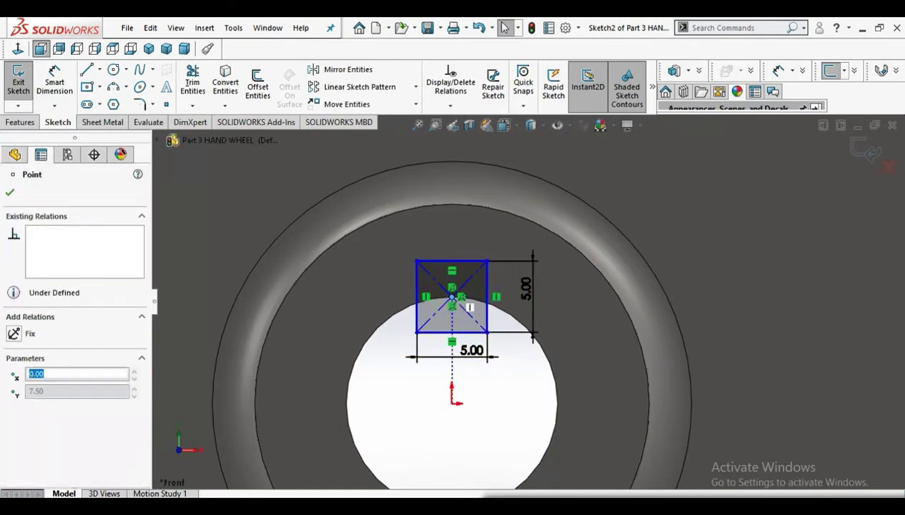
pyautogui.keyDown('ctrl'); pyautogui.click(452, 403); pyautogui.keyUp('ctrl')
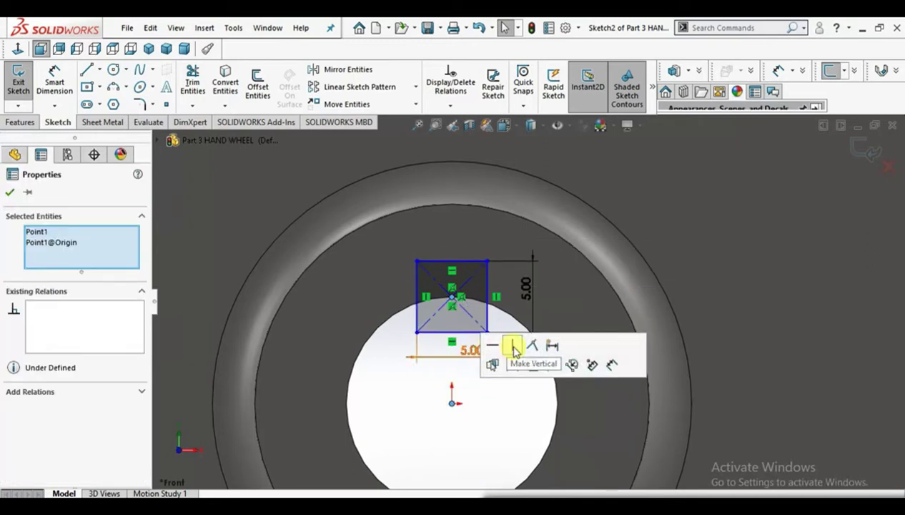
pyautogui.click(491, 413)
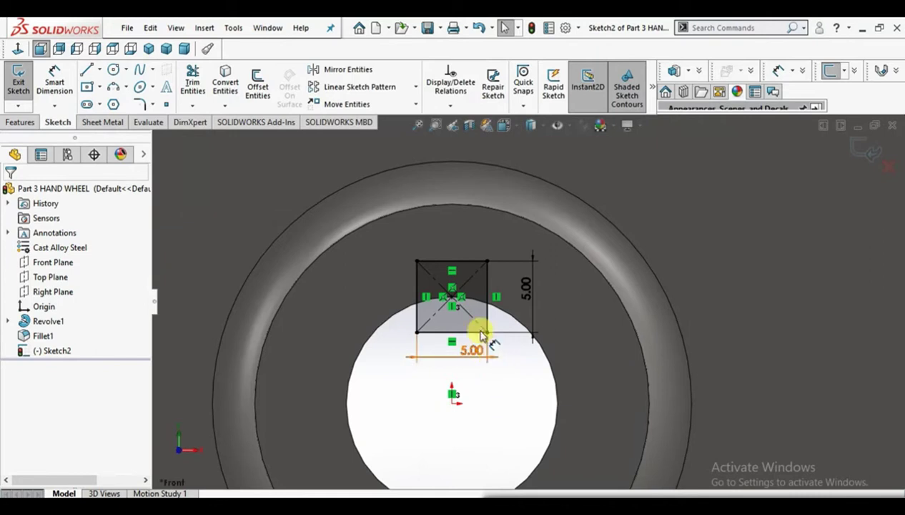
# Step: Cut the 5 × 5 mm keyway rectangle through the hub as an Extruded Cut with the Through All - Both end condition
pyautogui.click(30, 123)
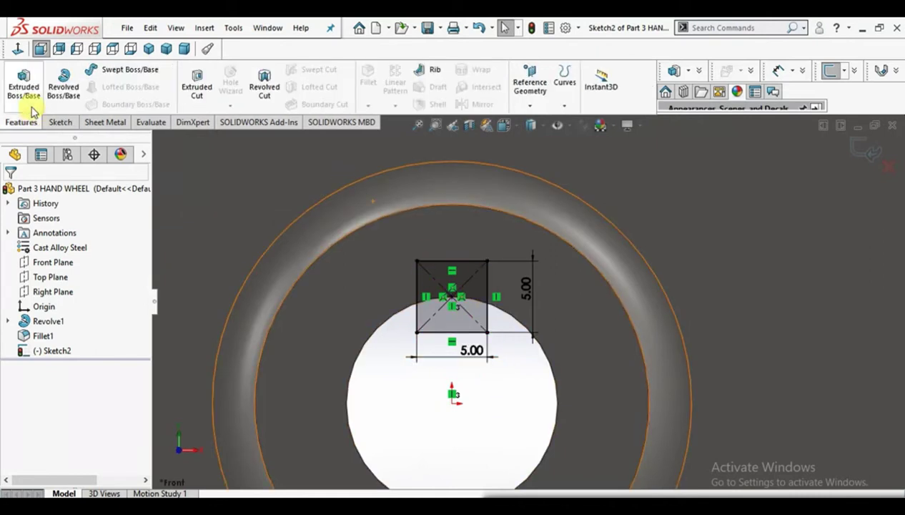
pyautogui.click(203, 78)
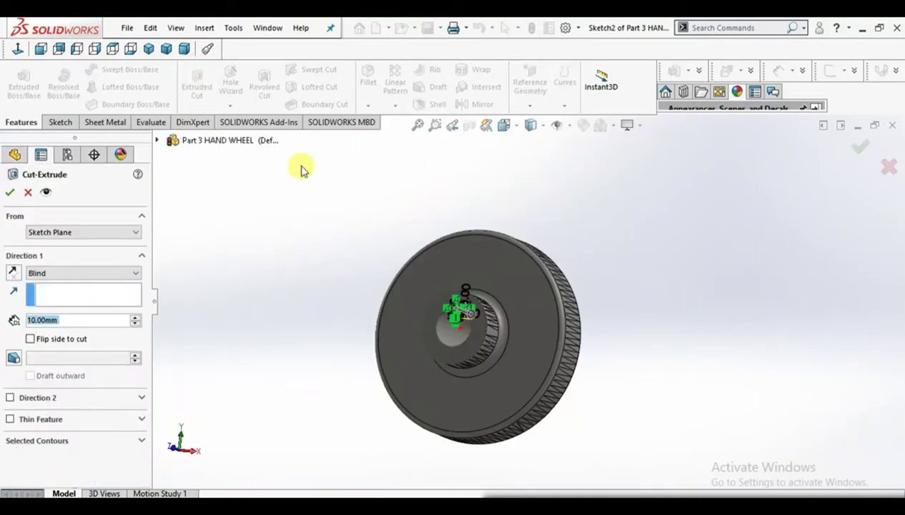
pyautogui.scroll(-5, 533, 304)
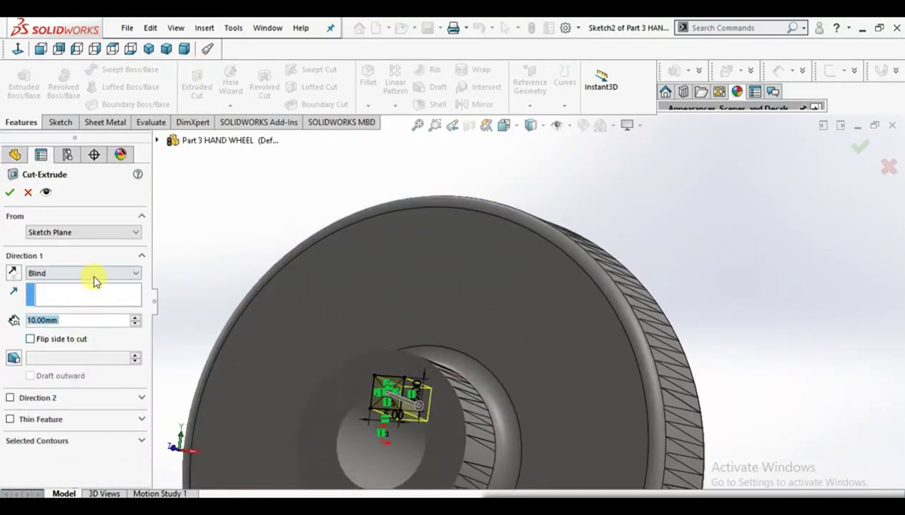
pyautogui.click(97, 277)
pyautogui.click(87, 303)
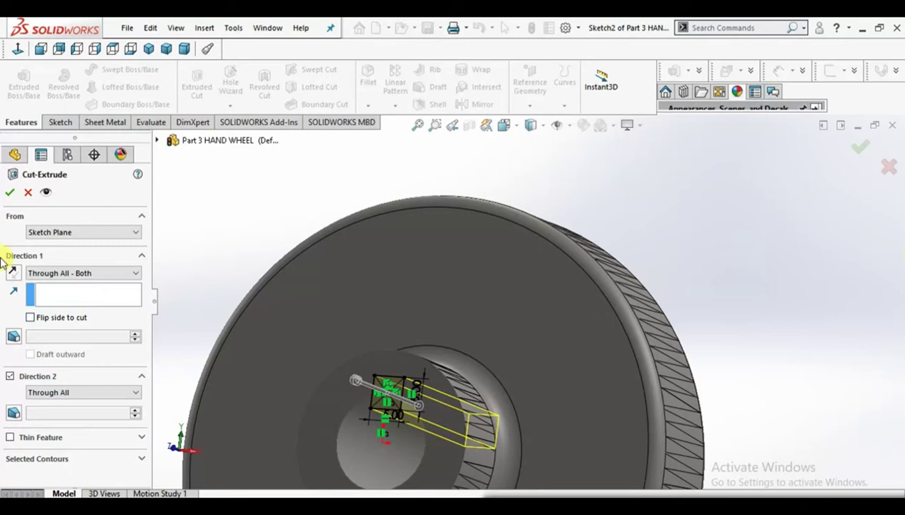
pyautogui.click(10, 193)
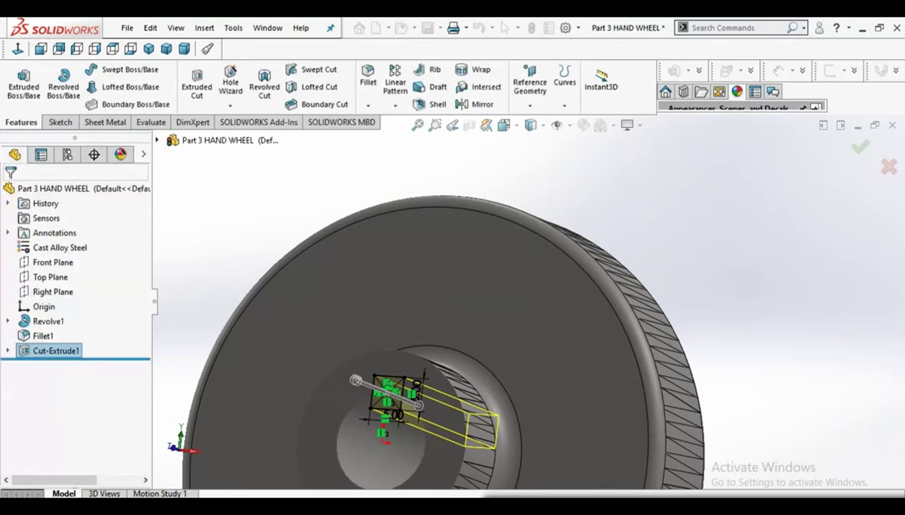
# Step: Inspect the keyway cut at the hub bore from several angles and save the hand wheel part
pyautogui.scroll(-3, 469, 419)
pyautogui.scroll(3, 469, 418)
pyautogui.moveTo(461, 354); pyautogui.dragTo(464, 370, button='middle')
pyautogui.moveTo(601, 354); pyautogui.dragTo(602, 317, button='middle')
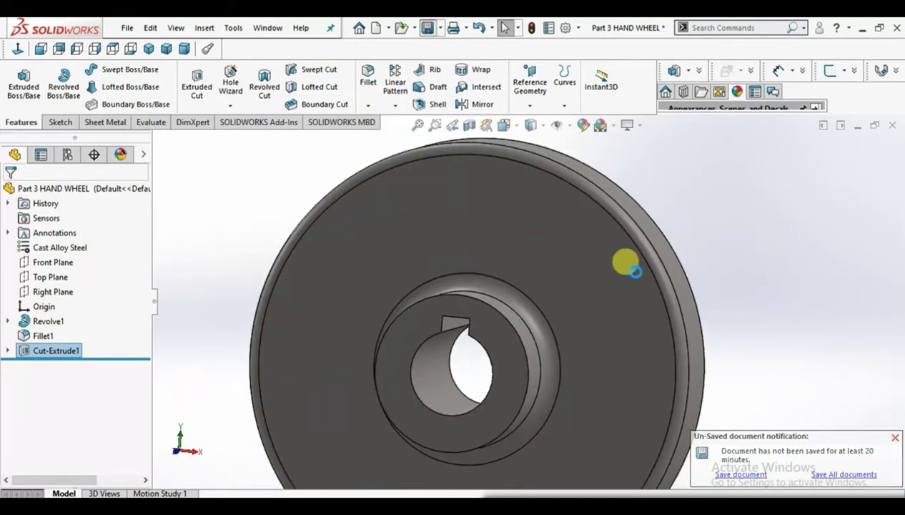
pyautogui.scroll(3, 608, 336)
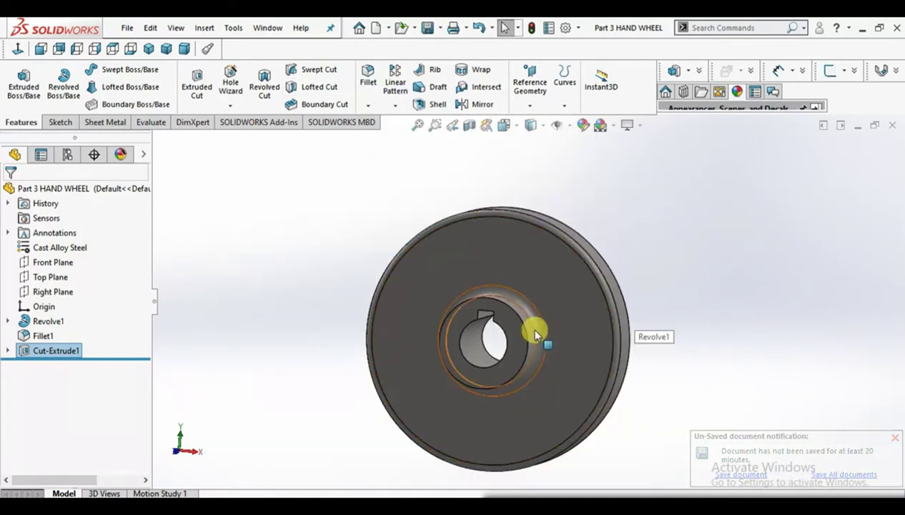
pyautogui.press('space')
pyautogui.click(469, 253)
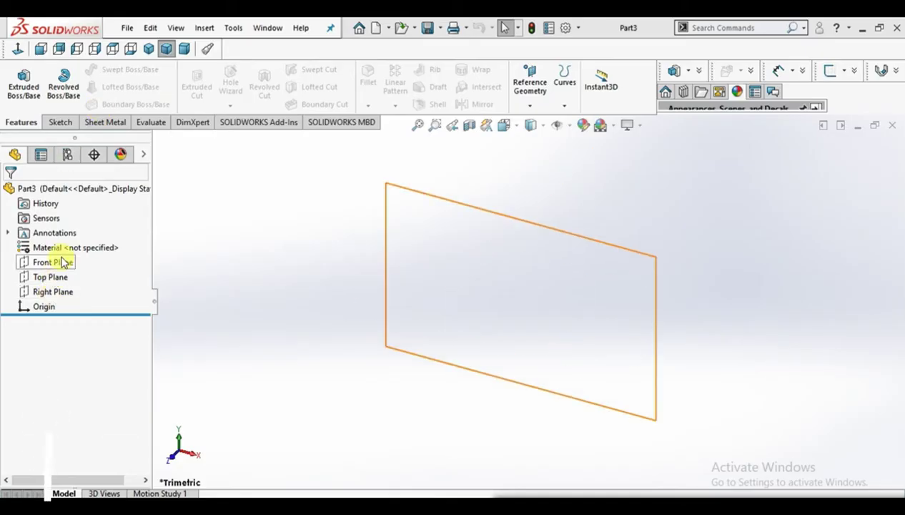
# Step: On the new part's Front Plane, sketch a vertical straight slot downward from the origin, about 31 mm between centers and 30 mm wide
pyautogui.click(63, 264)
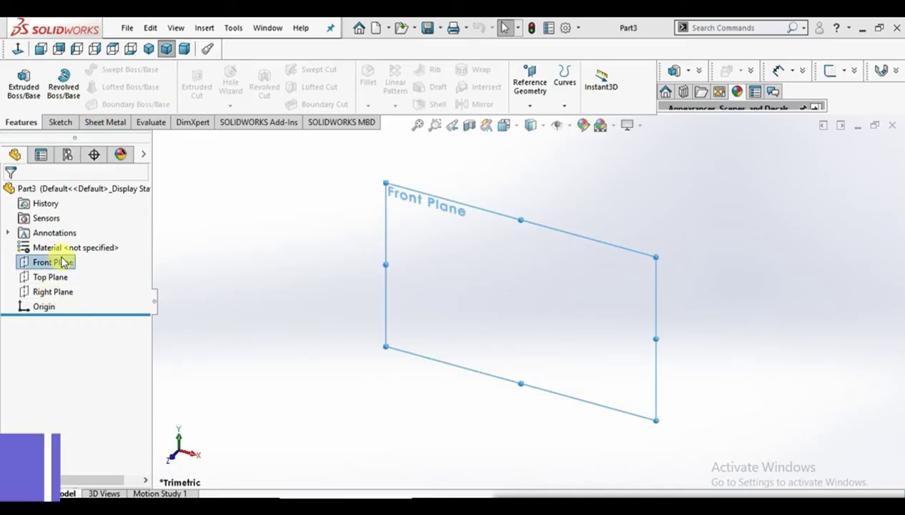
pyautogui.click(70, 235)
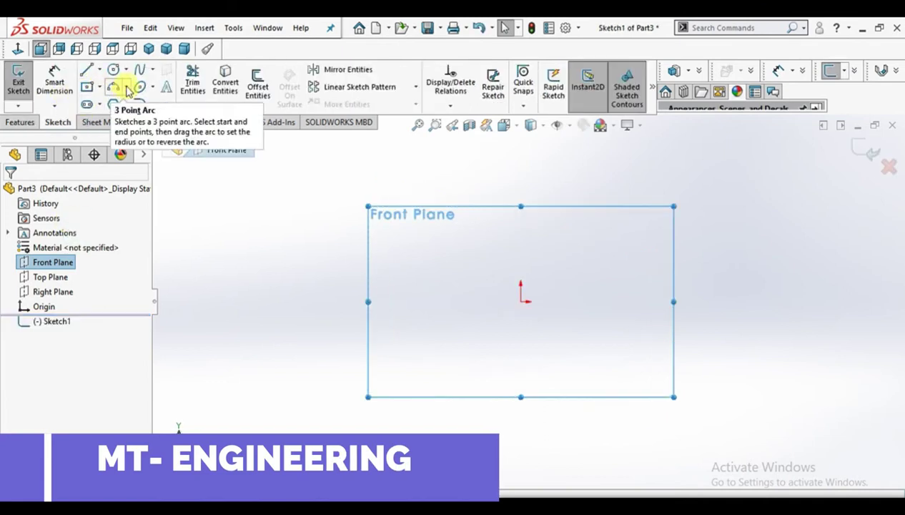
pyautogui.click(88, 104)
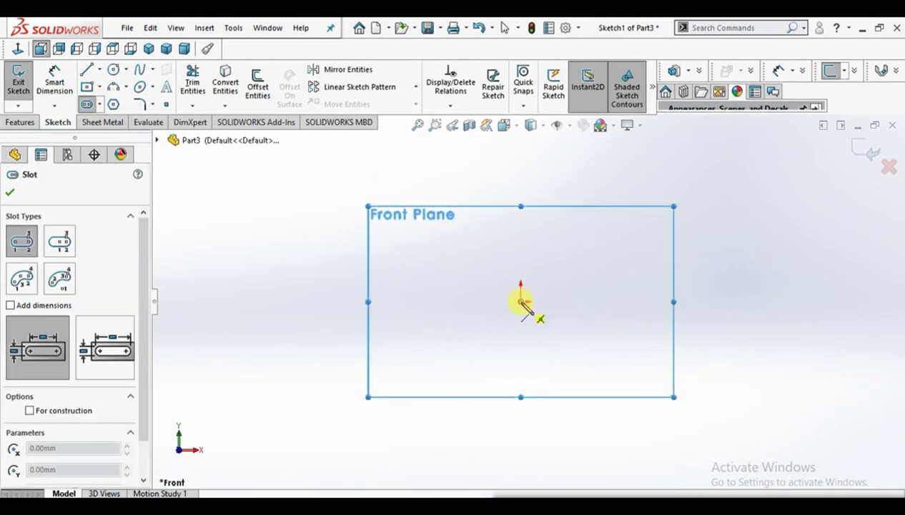
pyautogui.click(522, 301)
pyautogui.click(521, 354)
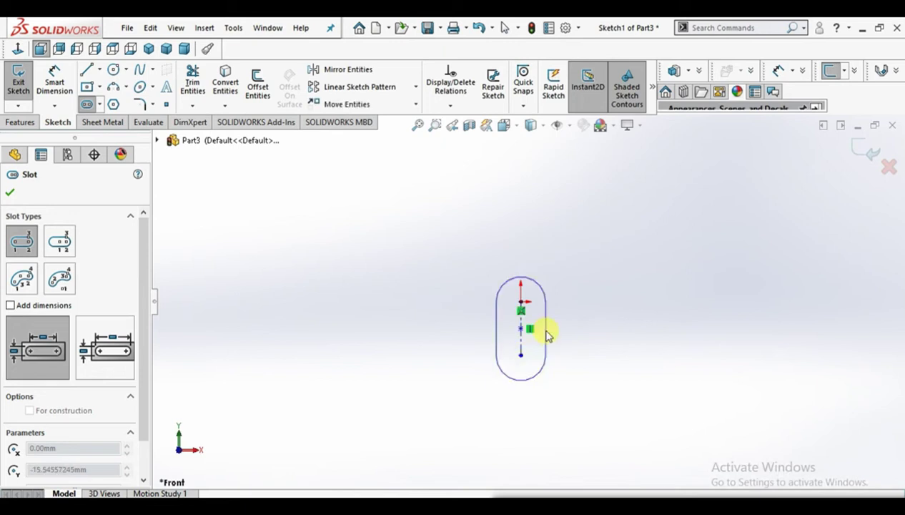
pyautogui.click(564, 295)
pyautogui.click(54, 81)
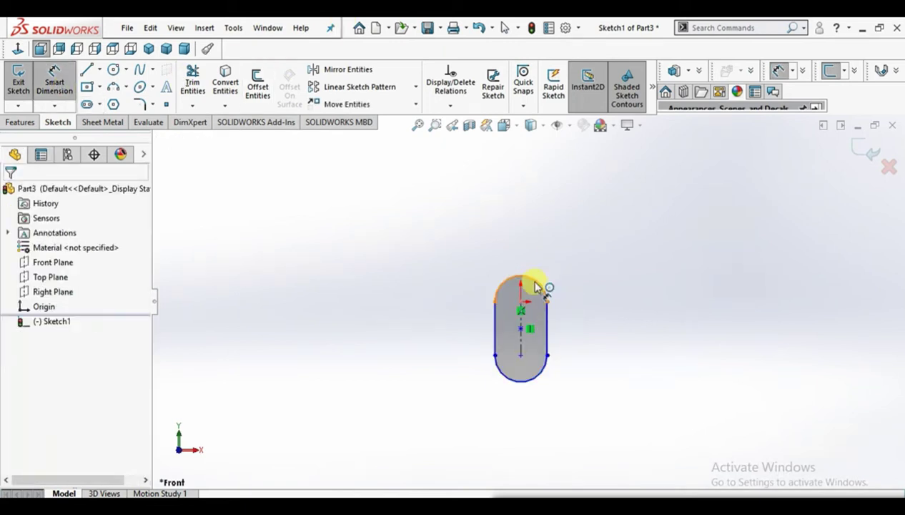
pyautogui.click(548, 332)
pyautogui.click(588, 310)
pyautogui.click(55, 78)
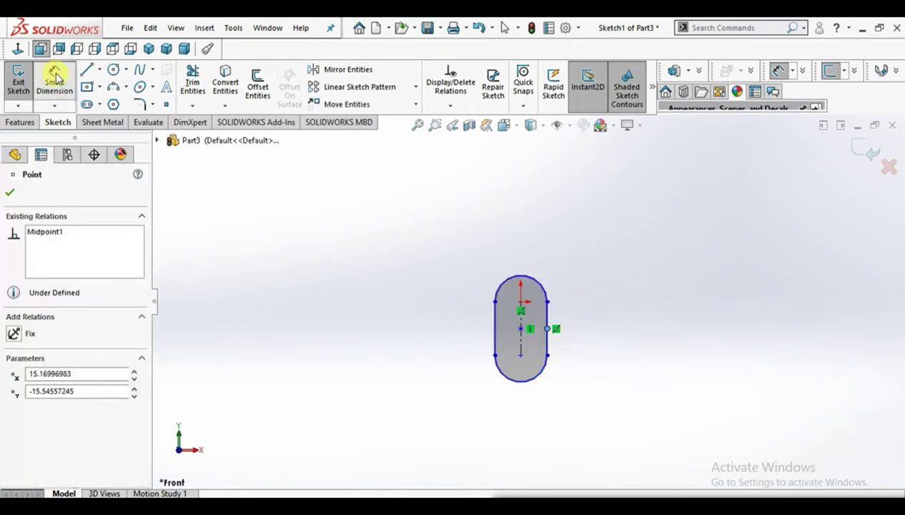
pyautogui.click(273, 242)
# Step: Dimension the straight side of the slot as 35 mm
pyautogui.click(55, 77)
pyautogui.click(548, 320)
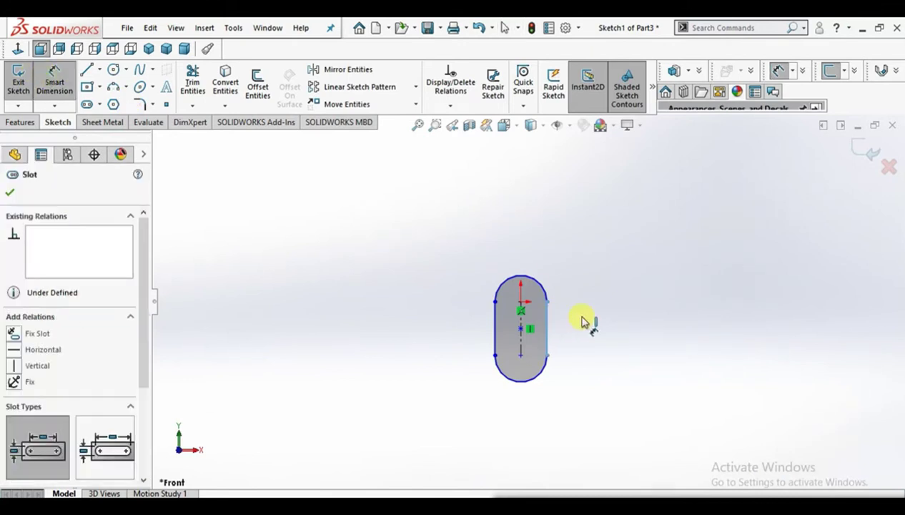
pyautogui.click(615, 320)
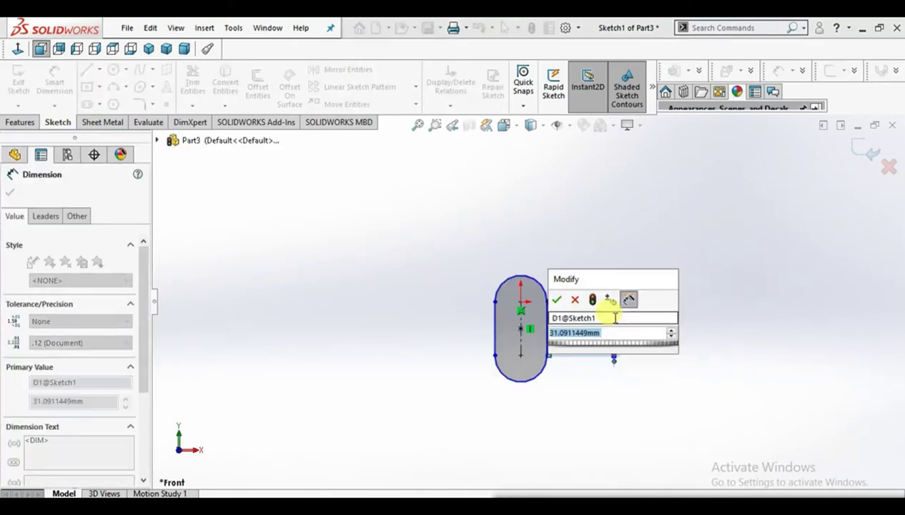
pyautogui.write('35')
pyautogui.press('Return')
pyautogui.click(648, 288)
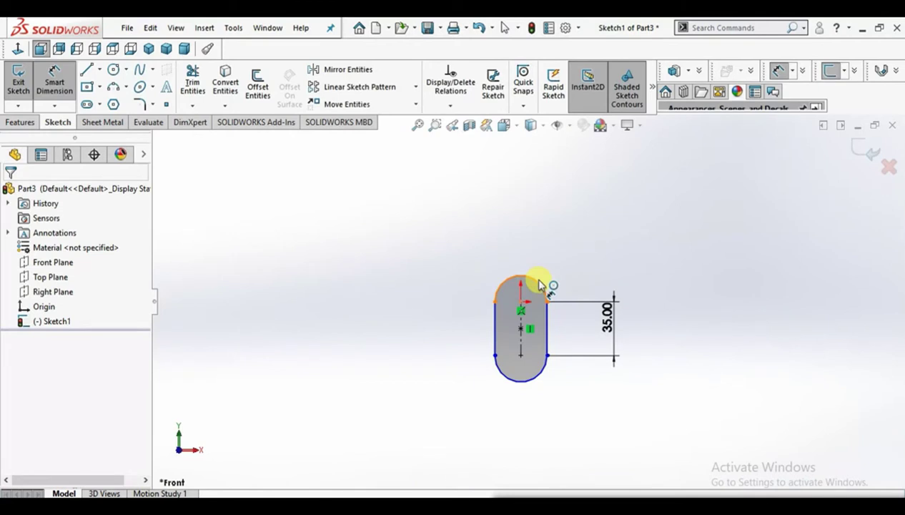
# Step: Dimension the radius of the slot's upper arc as 15 mm
pyautogui.click(541, 285)
pyautogui.click(597, 234)
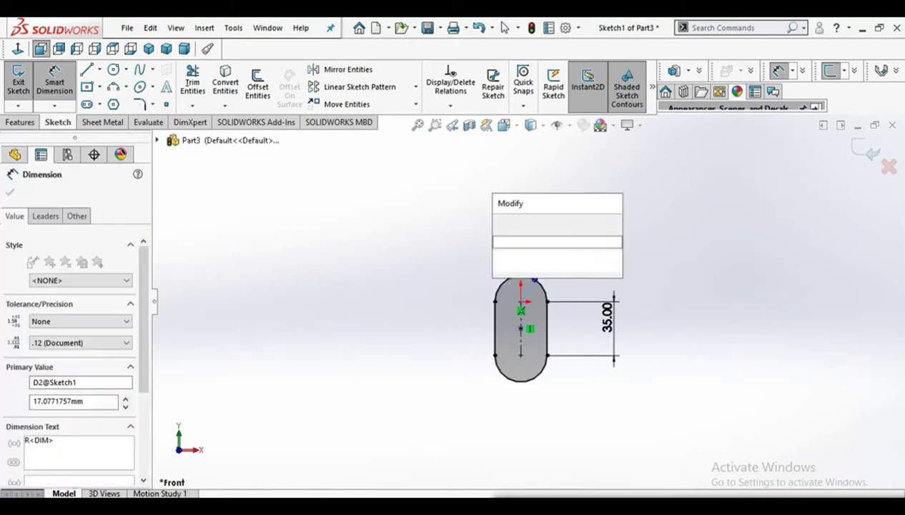
pyautogui.write('15')
pyautogui.press('Return')
pyautogui.click(664, 276)
# Step: Sketch a circle about 20 mm in diameter centered on the slot's lower arc center
pyautogui.scroll(-6, 556, 374)
pyautogui.scroll(4, 574, 328)
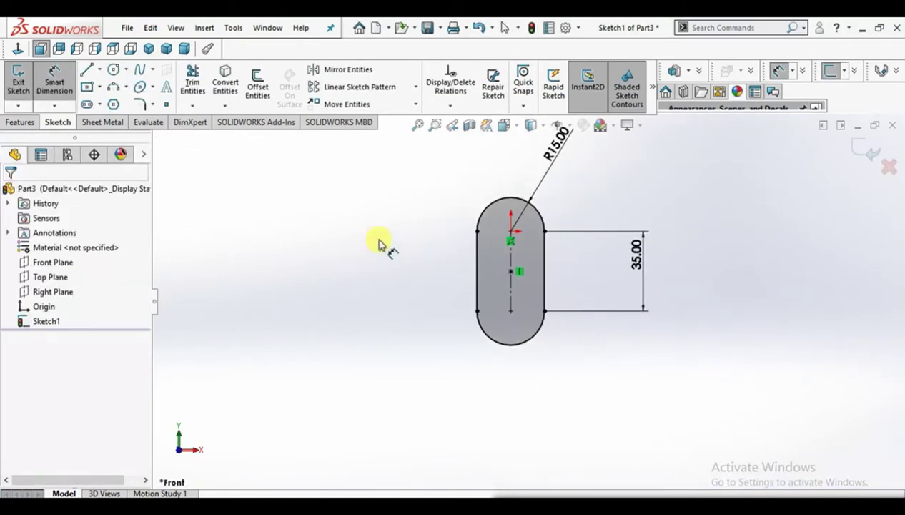
pyautogui.click(511, 313)
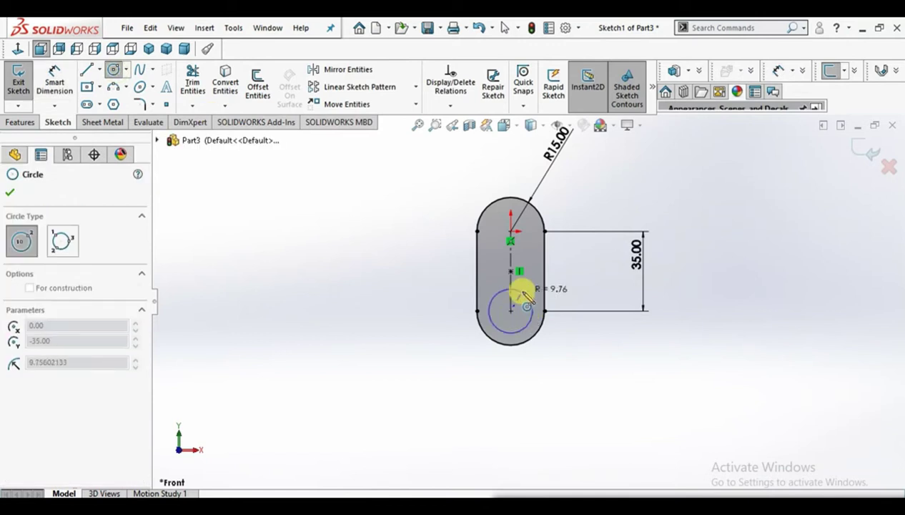
pyautogui.click(520, 289)
# Step: Dimension the diameter of the circle at the slot's lower end as 15 mm
pyautogui.click(54, 80)
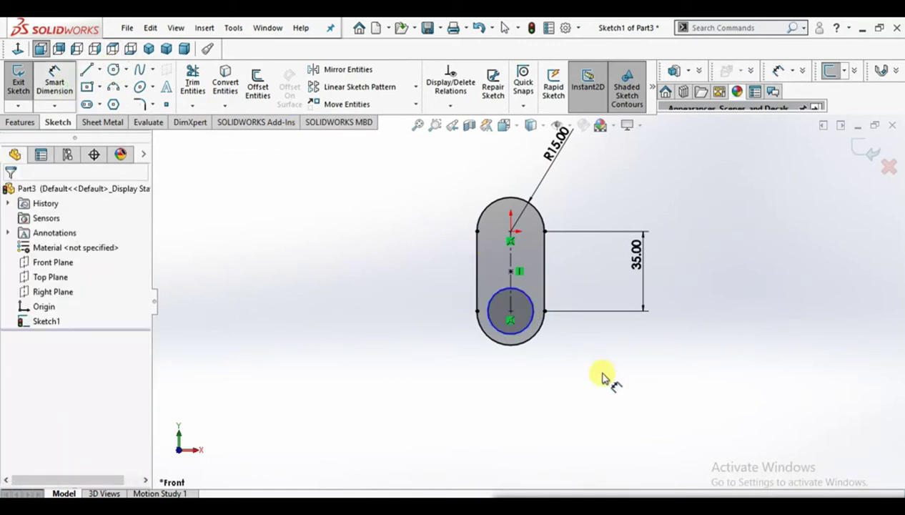
pyautogui.click(529, 329)
pyautogui.click(583, 343)
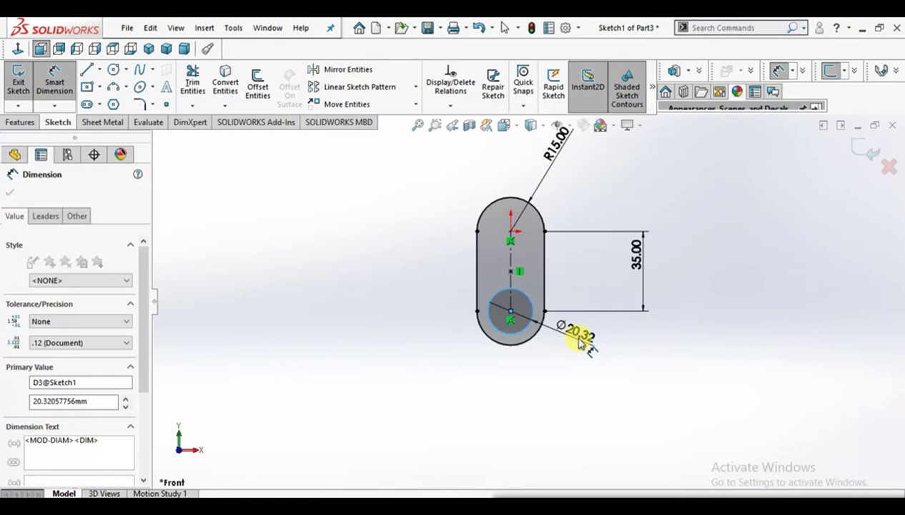
pyautogui.write('15')
pyautogui.press('Return')
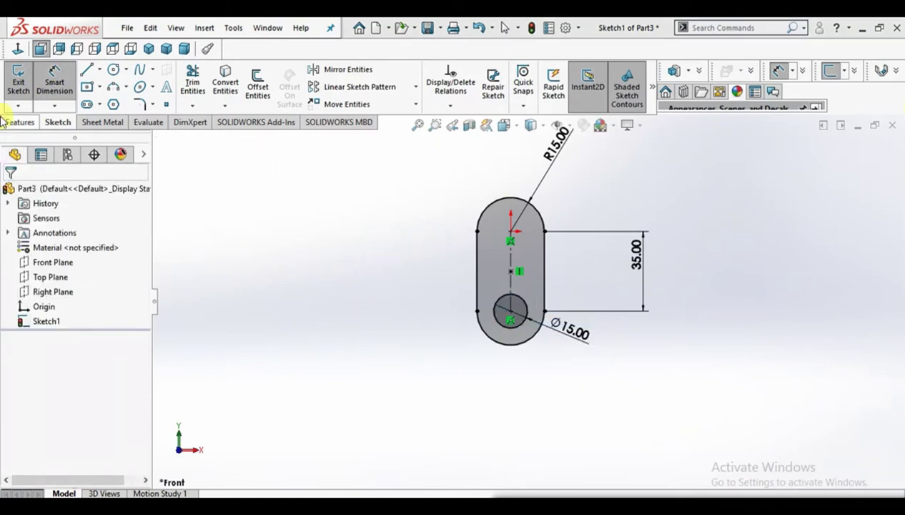
# Step: Extrude the slot profile with its hole as a Blind boss 12 mm deep
pyautogui.click(20, 123)
pyautogui.click(24, 84)
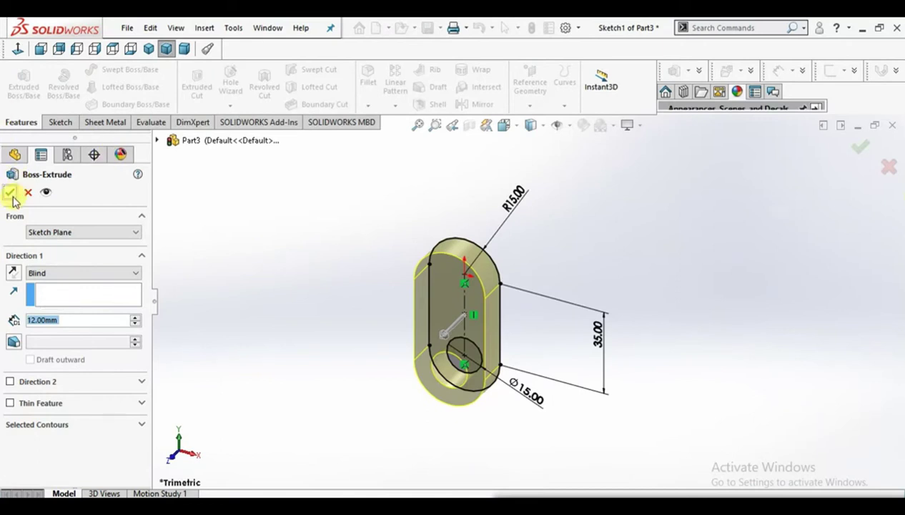
pyautogui.press('Return')
# Step: Start a sketch on the plate's front face and draw a circle about 30 mm in diameter centered on the origin
pyautogui.click(441, 259)
pyautogui.click(536, 236)
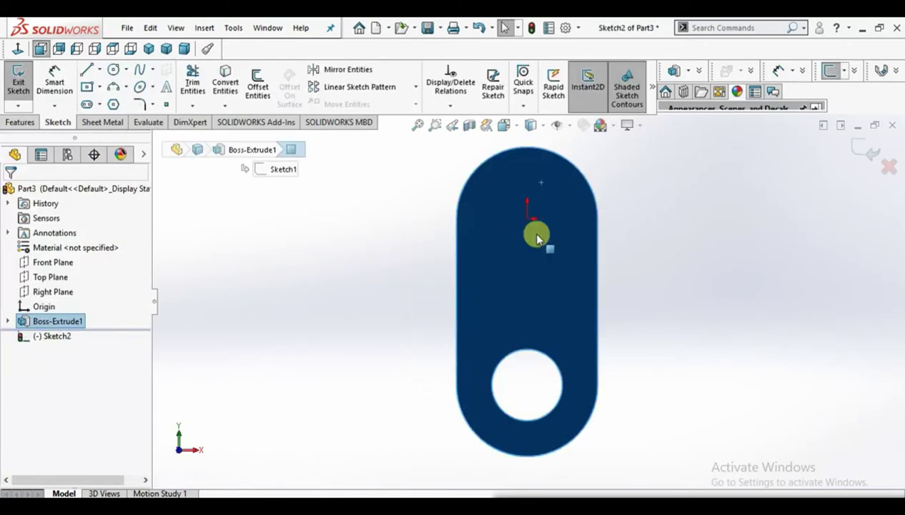
pyautogui.click(115, 69)
pyautogui.click(528, 217)
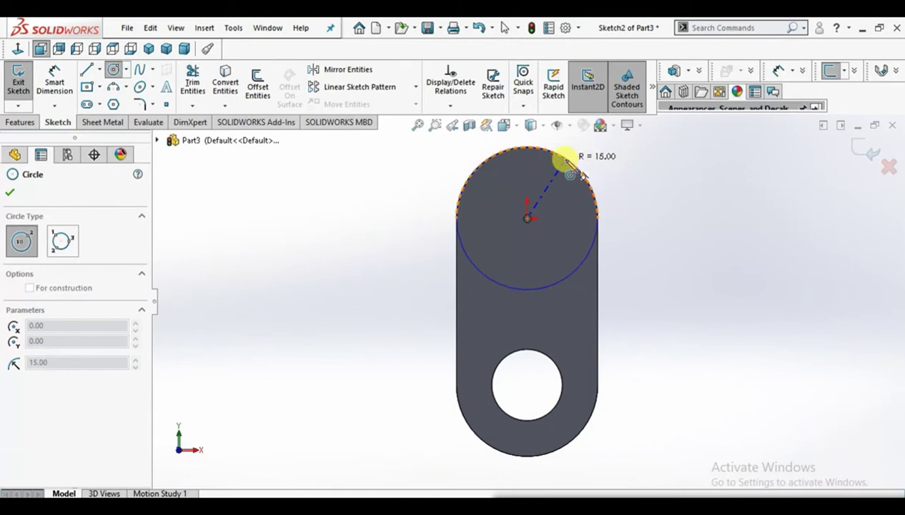
pyautogui.click(570, 172)
pyautogui.press('z')
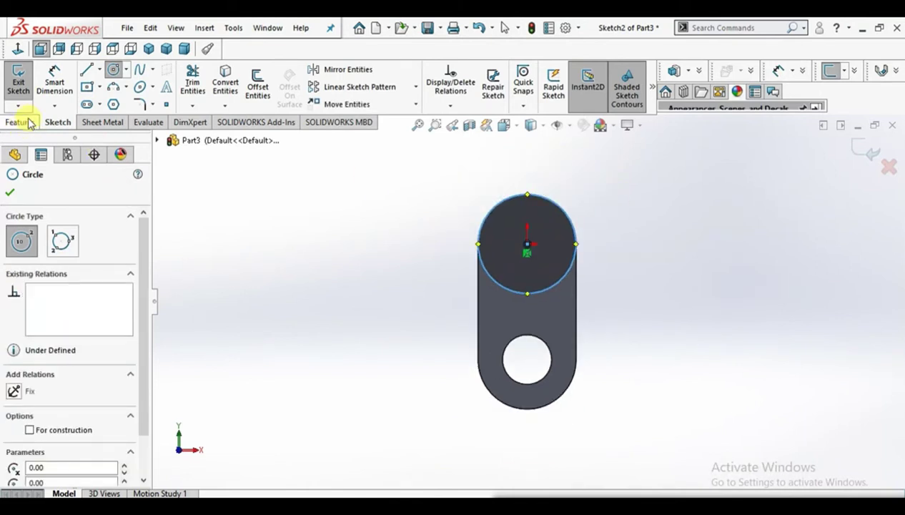
pyautogui.rightClick(357, 207)
pyautogui.click(369, 210)
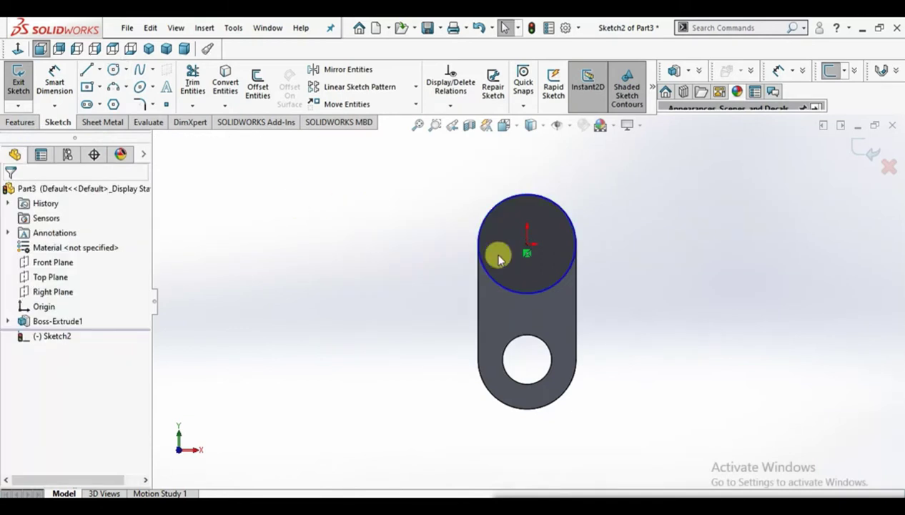
# Step: Enlarge the circle around the origin to about 36 mm, and dimension its diameter as 30 mm
pyautogui.moveTo(517, 293); pyautogui.dragTo(513, 303)
pyautogui.click(54, 80)
pyautogui.click(537, 186)
pyautogui.click(617, 188)
pyautogui.write('30')
pyautogui.press('Return')
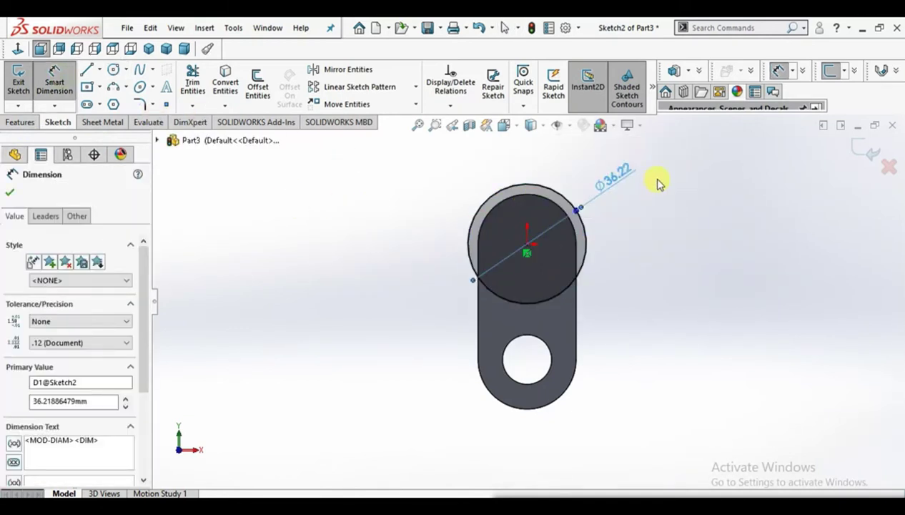
pyautogui.click(654, 188)
pyautogui.click(781, 148)
# Step: Extrude the 30 mm circle as a Blind boss 168 mm deep, merged with the plate
pyautogui.click(20, 122)
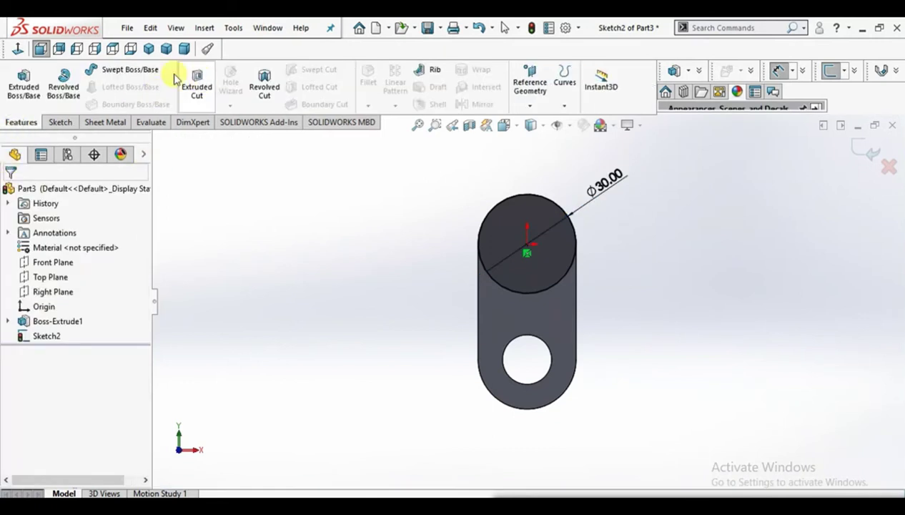
pyautogui.click(16, 78)
pyautogui.write('168.00mm')
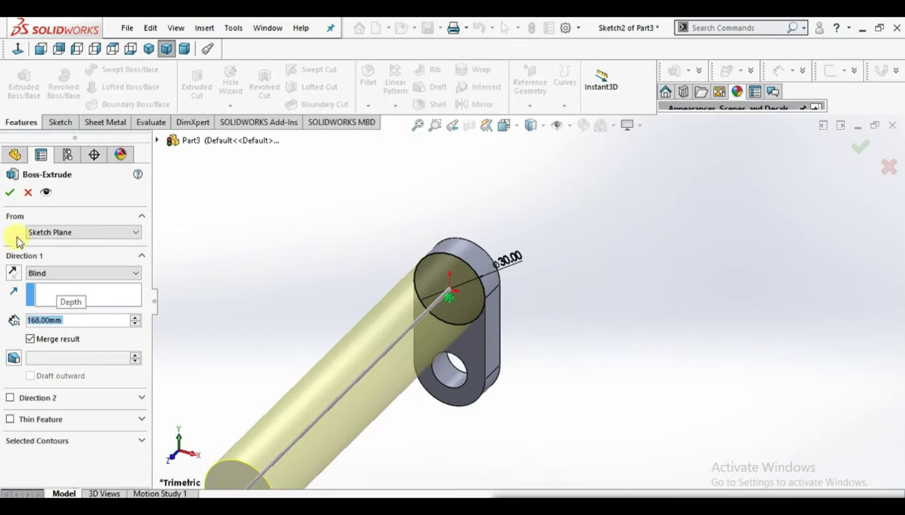
pyautogui.press('Return')
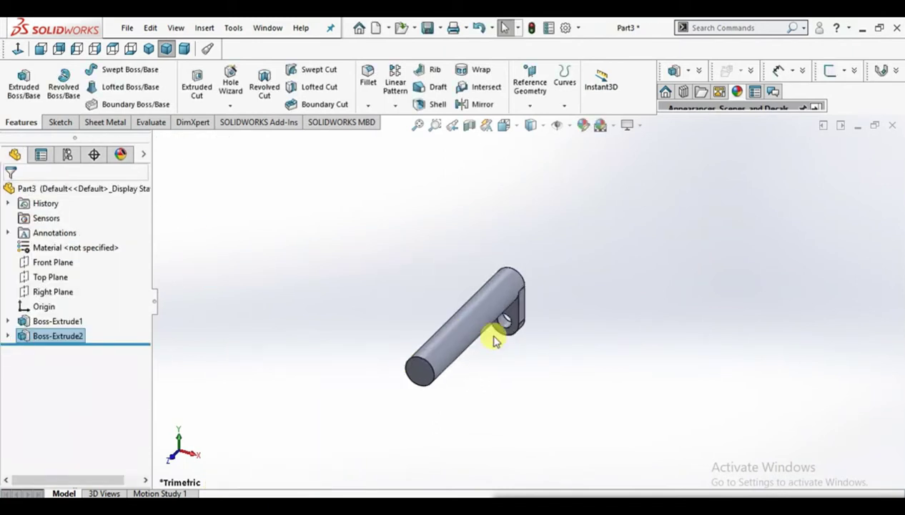
# Step: Start a sketch on the Right Plane and draw a closed triangle on the bar's free end, its sloped side about 38 mm long
pyautogui.click(48, 291)
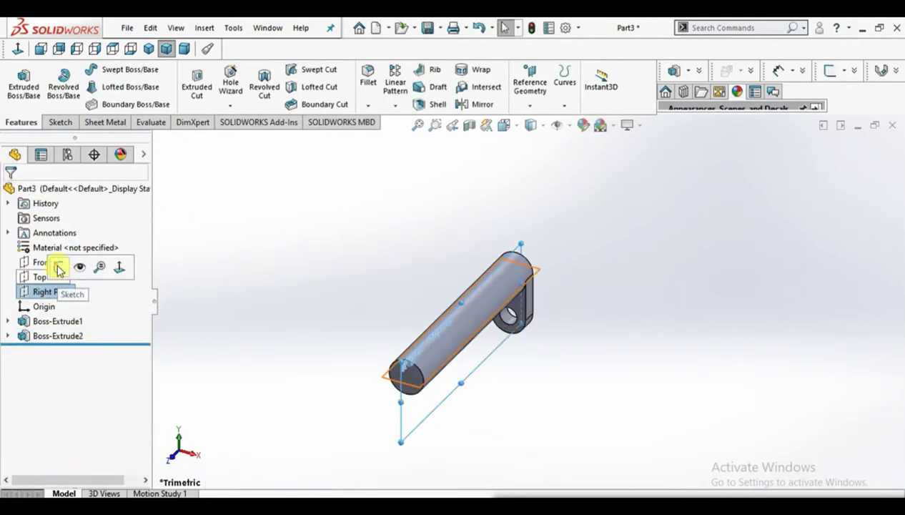
pyautogui.click(57, 264)
pyautogui.click(258, 251)
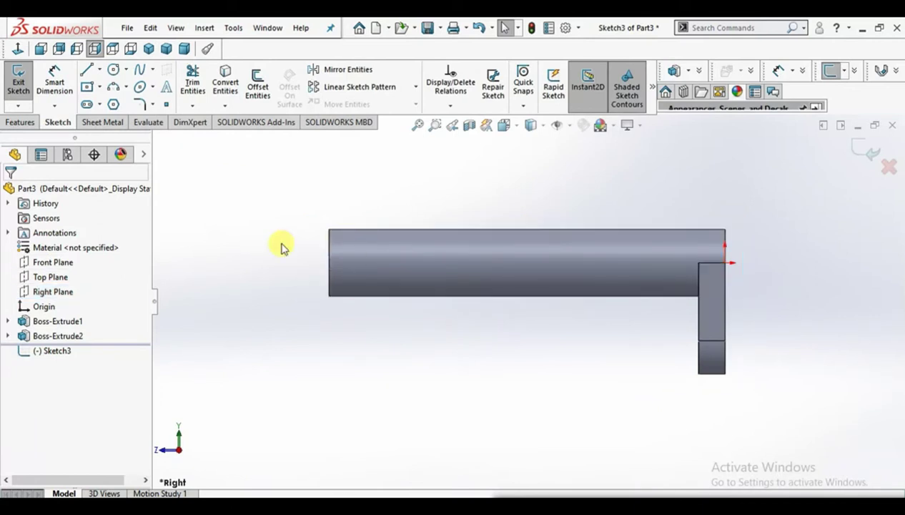
pyautogui.scroll(2, 284, 248)
pyautogui.scroll(-2, 482, 296)
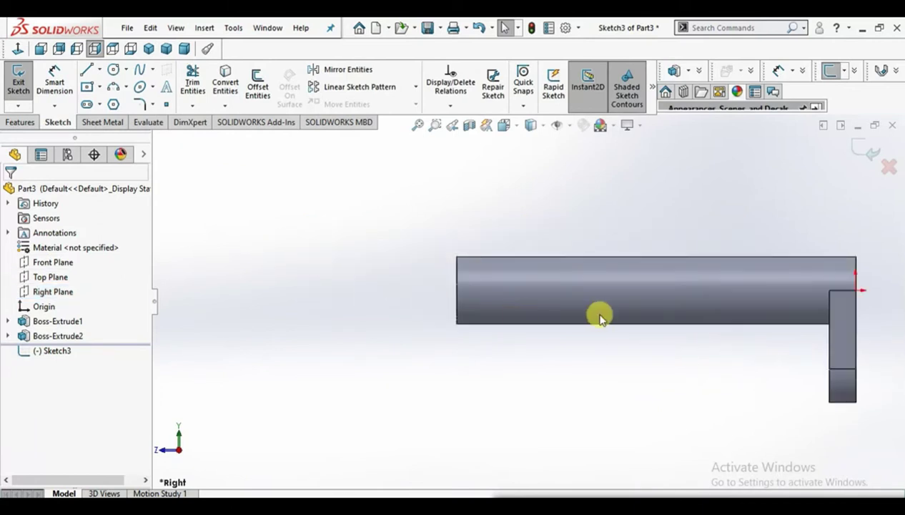
pyautogui.click(86, 75)
pyautogui.click(457, 259)
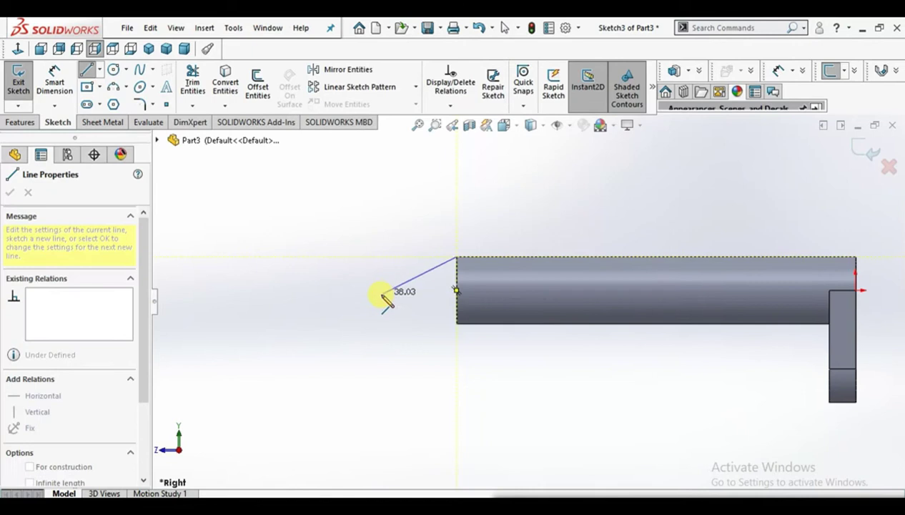
pyautogui.click(382, 290)
pyautogui.click(456, 289)
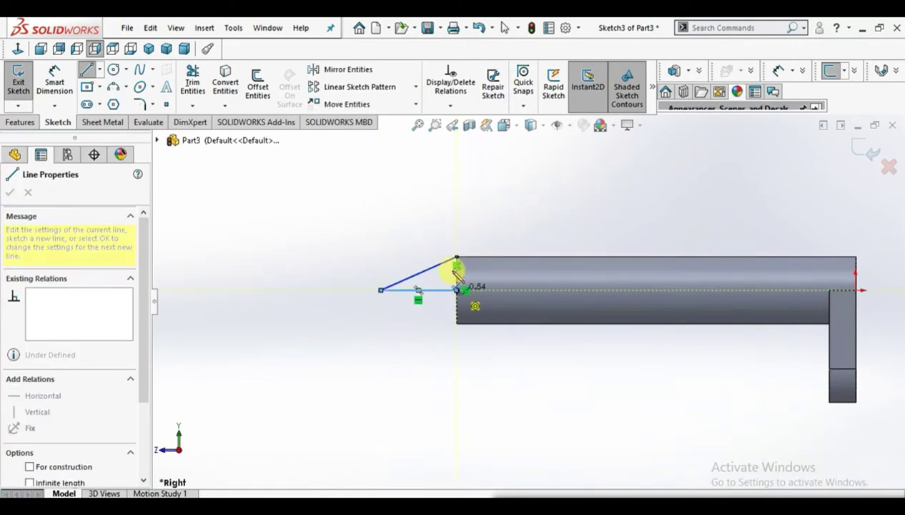
pyautogui.click(456, 258)
# Step: Dimension the angle between the triangle's sloped side and its horizontal side as 30 degrees
pyautogui.click(55, 74)
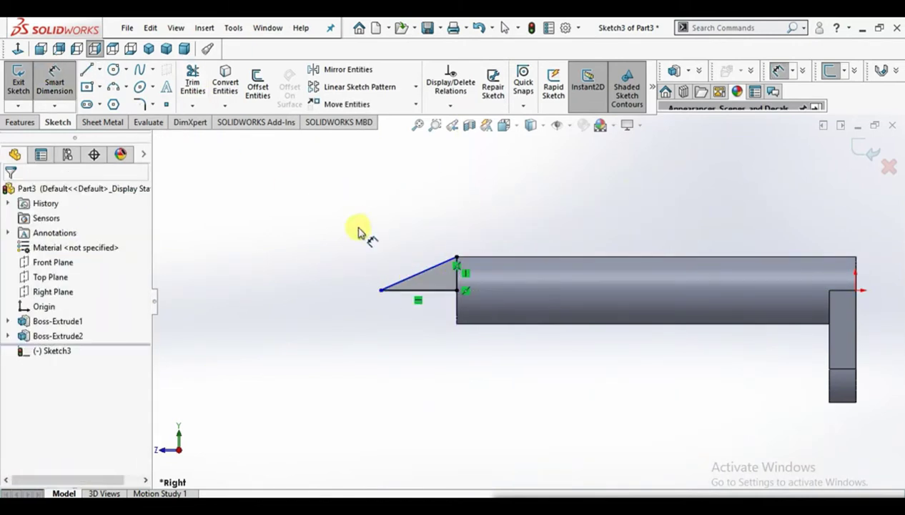
pyautogui.click(427, 278)
pyautogui.click(430, 289)
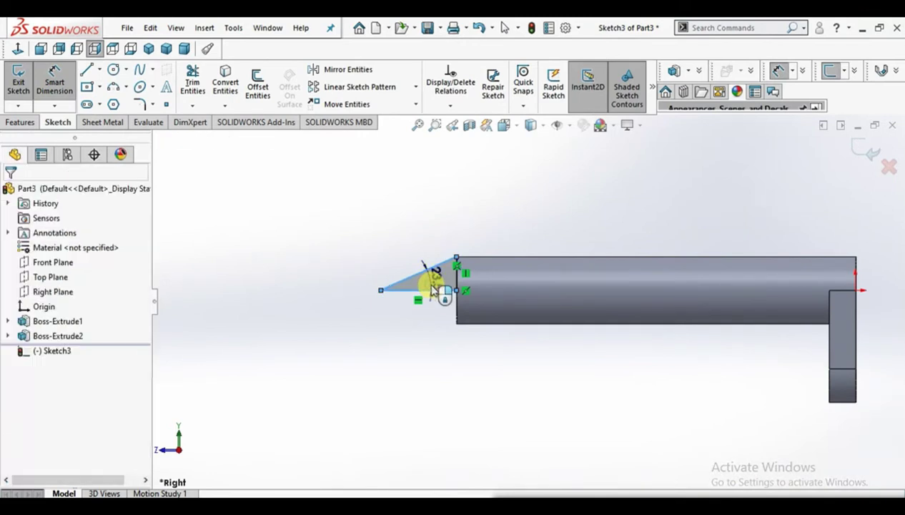
pyautogui.click(432, 290)
pyautogui.write('30')
pyautogui.press('Return')
pyautogui.click(422, 240)
pyautogui.scroll(-4, 458, 264)
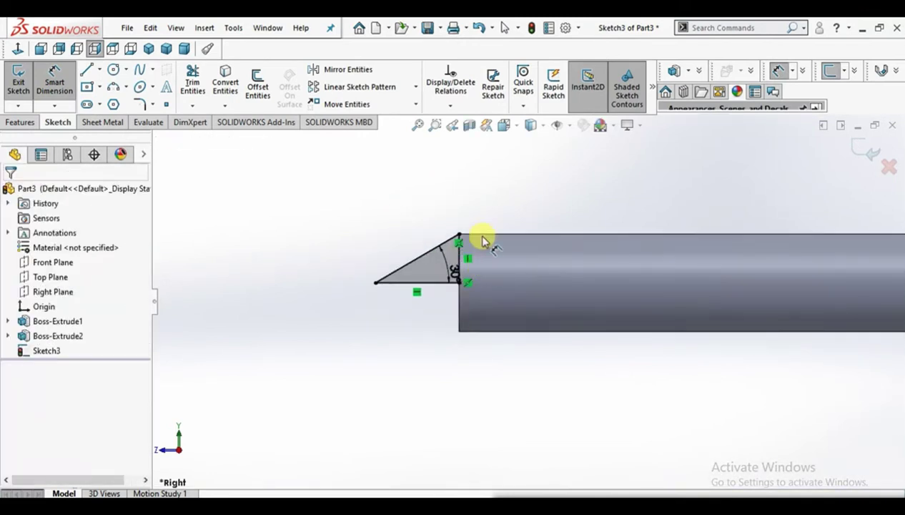
pyautogui.scroll(3, 530, 254)
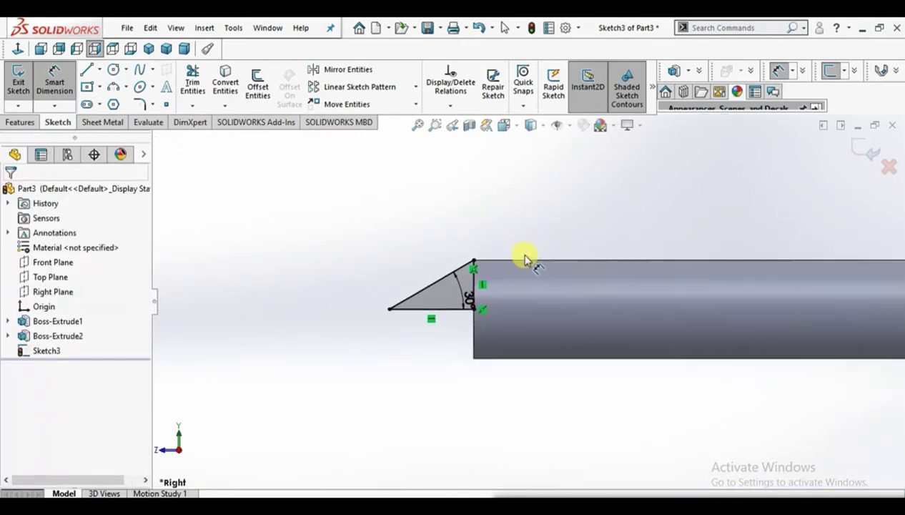
# Step: Revolve the triangle 360 degrees about its horizontal side, merged with the bar, to form a conical tip
pyautogui.click(19, 122)
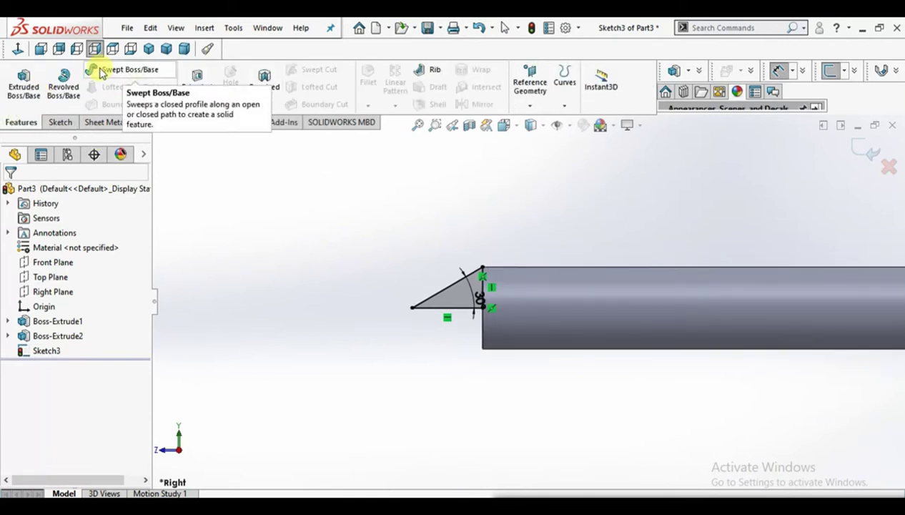
pyautogui.click(63, 83)
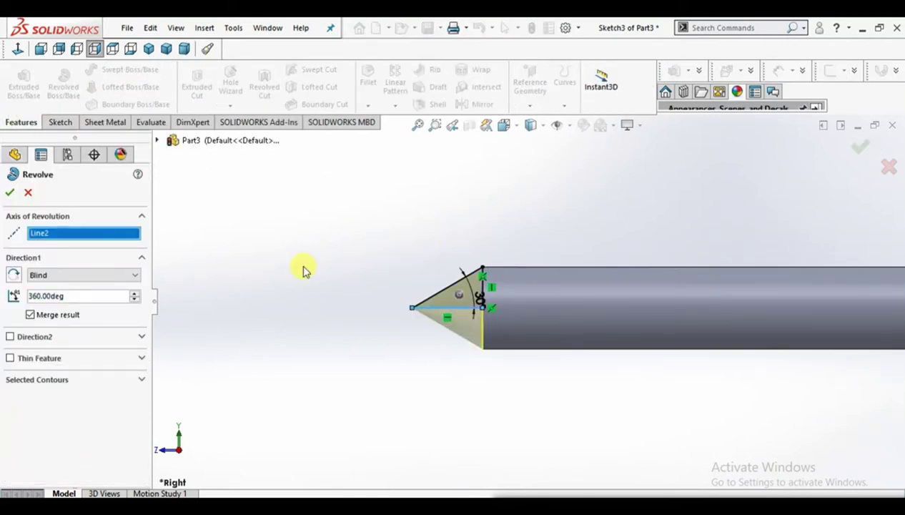
pyautogui.click(11, 194)
pyautogui.scroll(2, 647, 307)
pyautogui.moveTo(646, 307); pyautogui.dragTo(779, 293, button='middle')
pyautogui.scroll(-3, 778, 293)
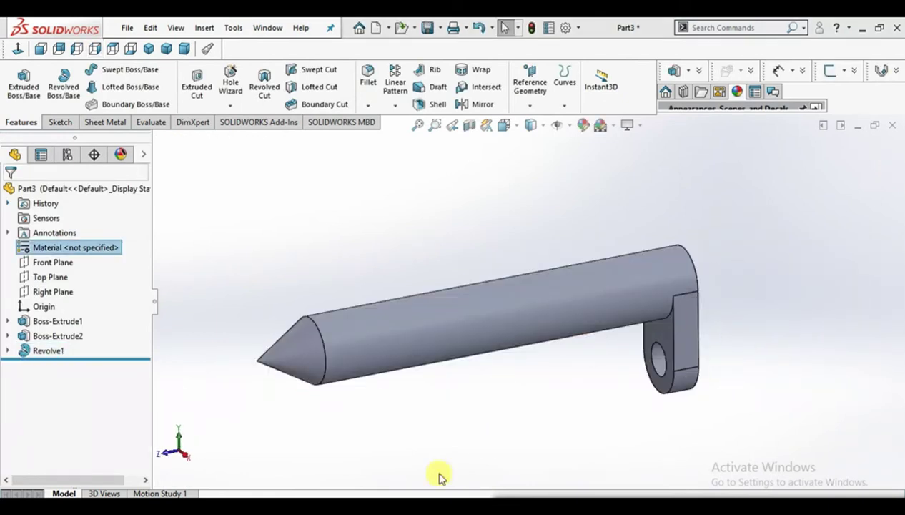
# Step: Assign the Alloy Steel material from the Steel category to the part
pyautogui.rightClick(90, 247)
pyautogui.click(130, 237)
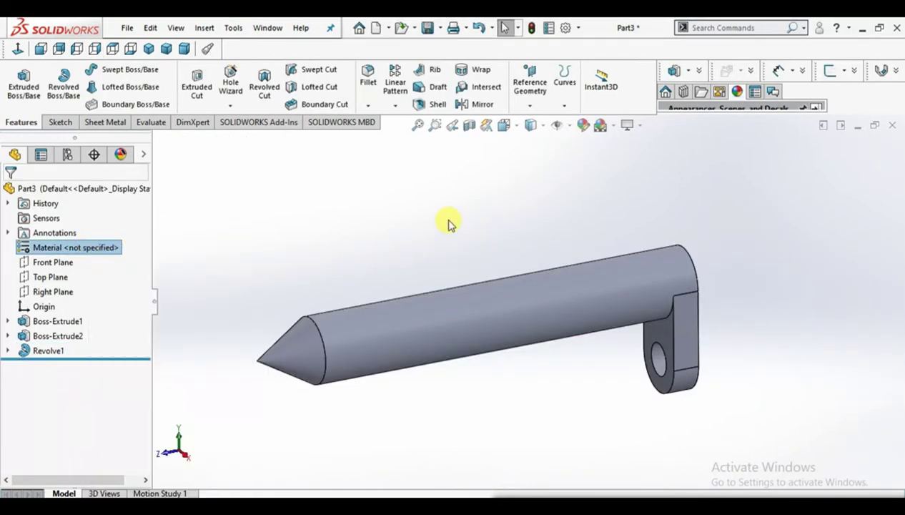
pyautogui.moveTo(385, 215); pyautogui.dragTo(389, 279)
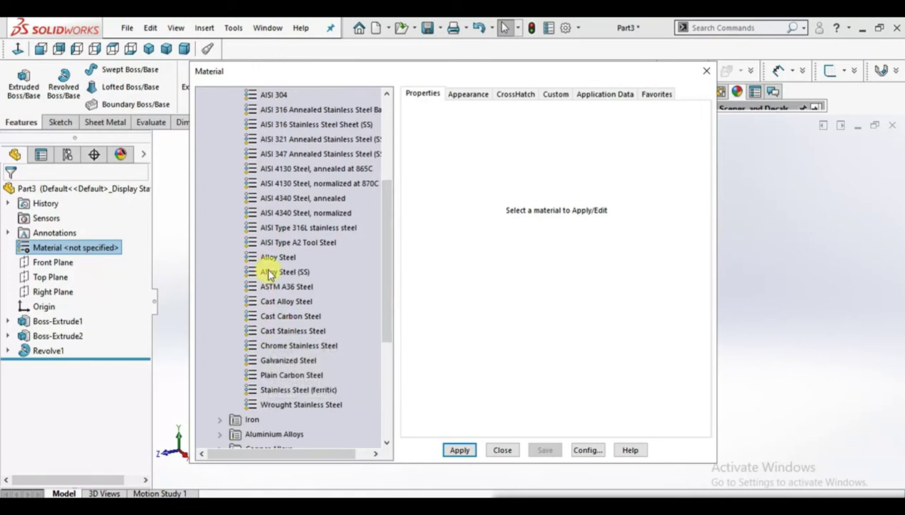
pyautogui.click(246, 256)
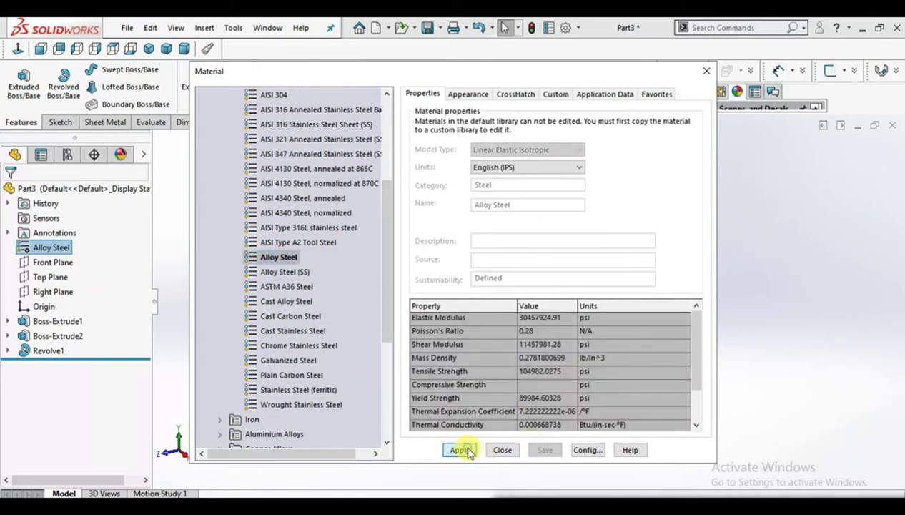
pyautogui.click(502, 450)
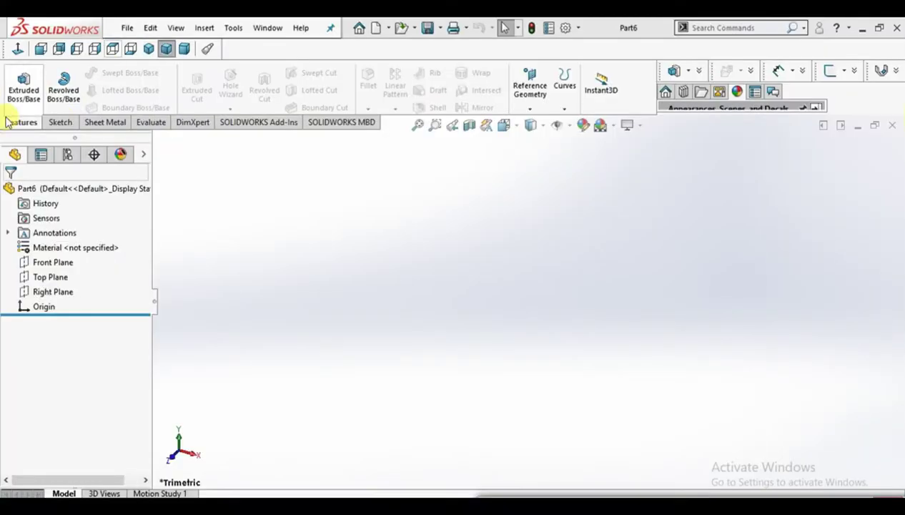
# Step: In the new part, start a boss sketch on the Right Plane and draw a hexagon about 82 mm across flats, centered on the origin
pyautogui.click(23, 85)
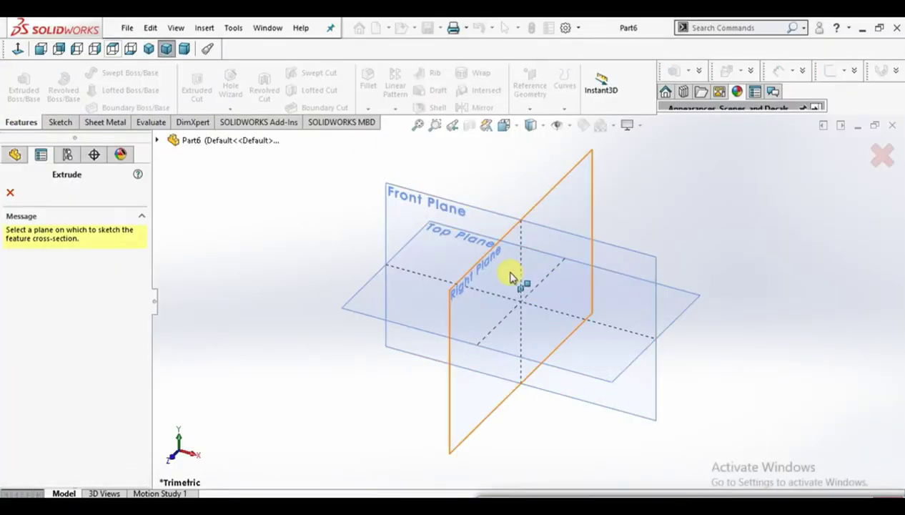
pyautogui.click(511, 276)
pyautogui.press('p')
pyautogui.click(527, 301)
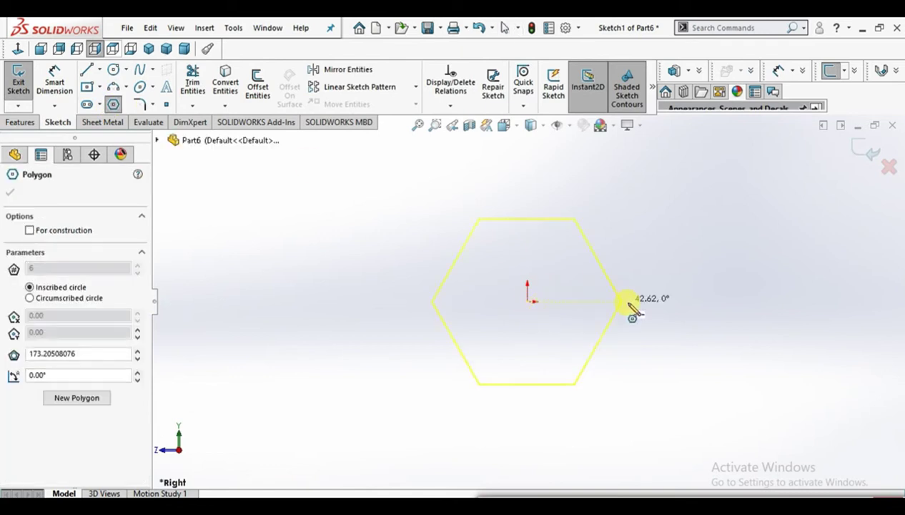
pyautogui.click(627, 303)
# Step: Dimension the hexagon's width across its horizontal flats as 24 mm
pyautogui.click(55, 76)
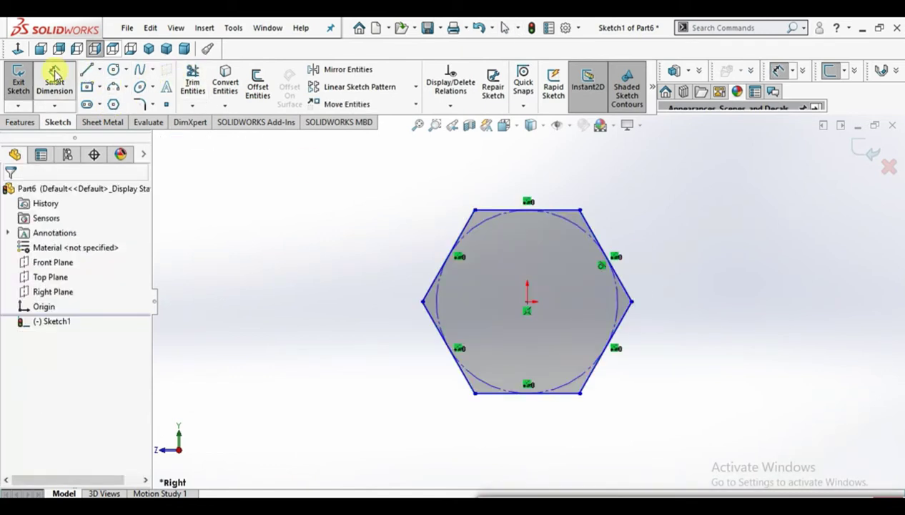
pyautogui.click(549, 212)
pyautogui.click(562, 392)
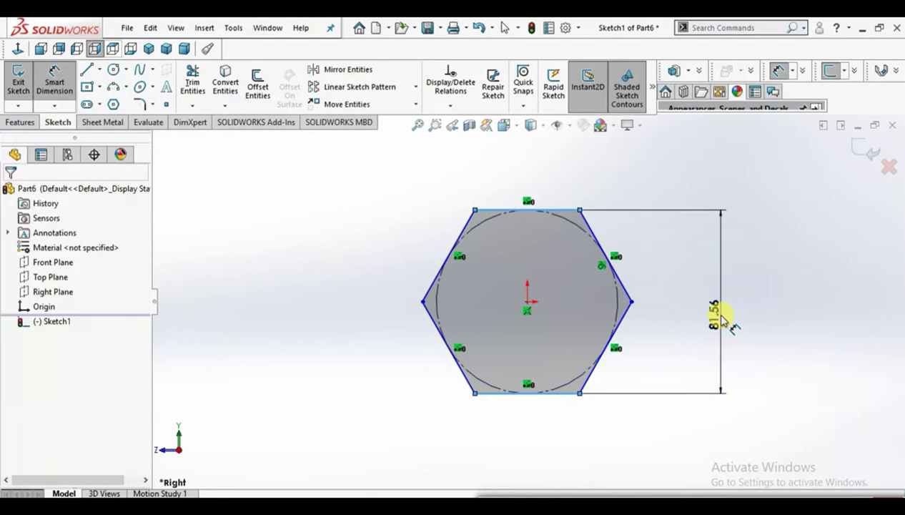
pyautogui.click(724, 319)
pyautogui.write('24')
pyautogui.press('Return')
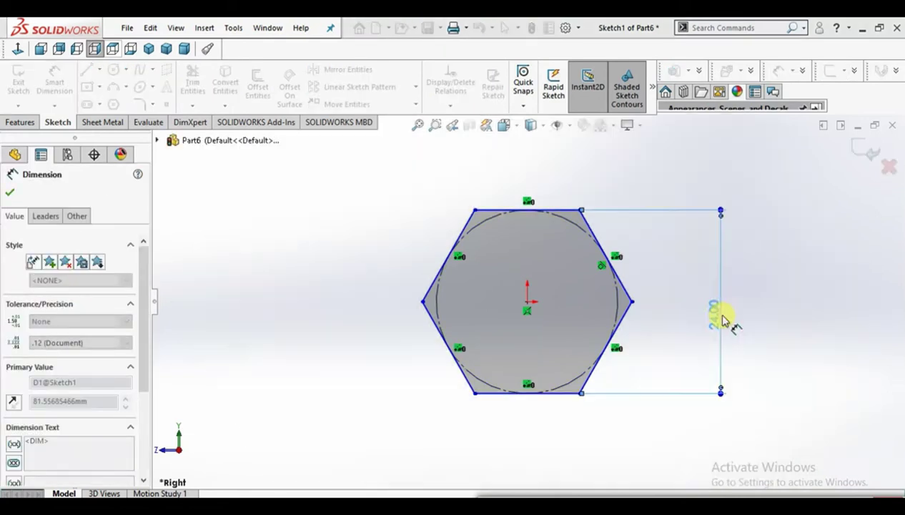
pyautogui.click(773, 268)
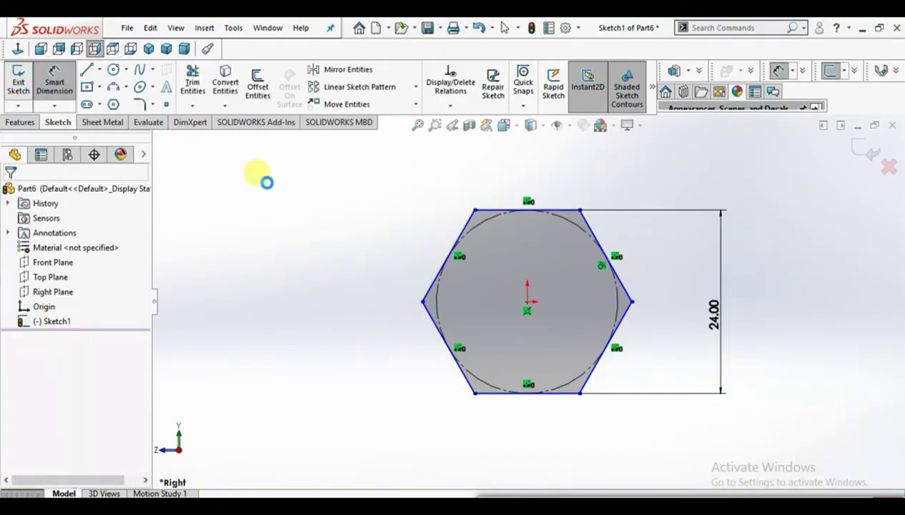
# Step: Extrude the hexagon as a Blind boss 18 mm deep
pyautogui.write('18')
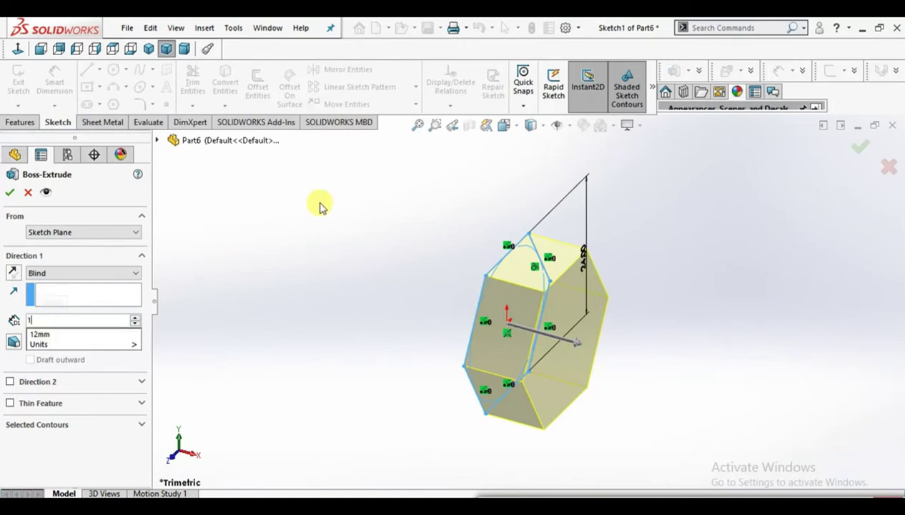
pyautogui.press('Return')
pyautogui.click(10, 193)
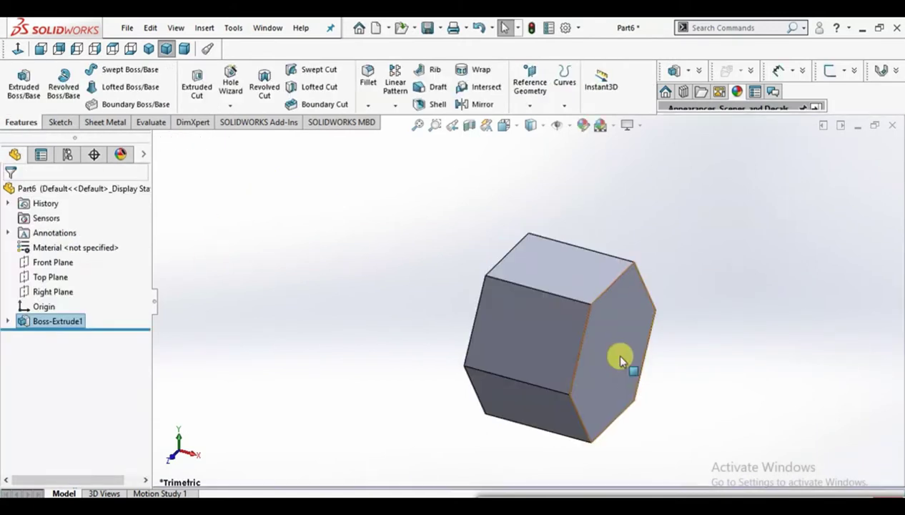
# Step: Start a sketch on the hexagonal end face and draw a circle about 13 mm in diameter centered on the origin
pyautogui.click(619, 356)
pyautogui.click(676, 322)
pyautogui.click(113, 69)
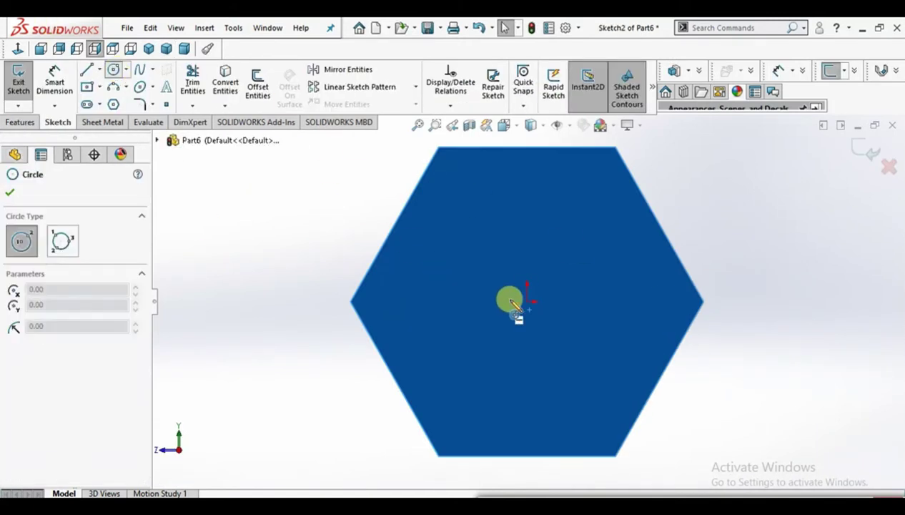
pyautogui.click(527, 302)
pyautogui.click(572, 229)
# Step: Dimension the diameter of the circle on the hexagonal face as 12 mm
pyautogui.click(80, 91)
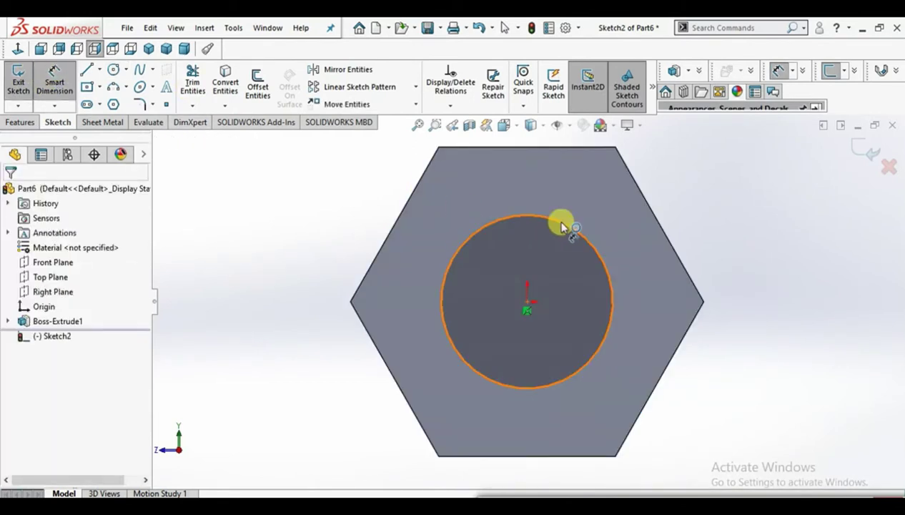
pyautogui.click(562, 223)
pyautogui.click(765, 327)
pyautogui.write('12')
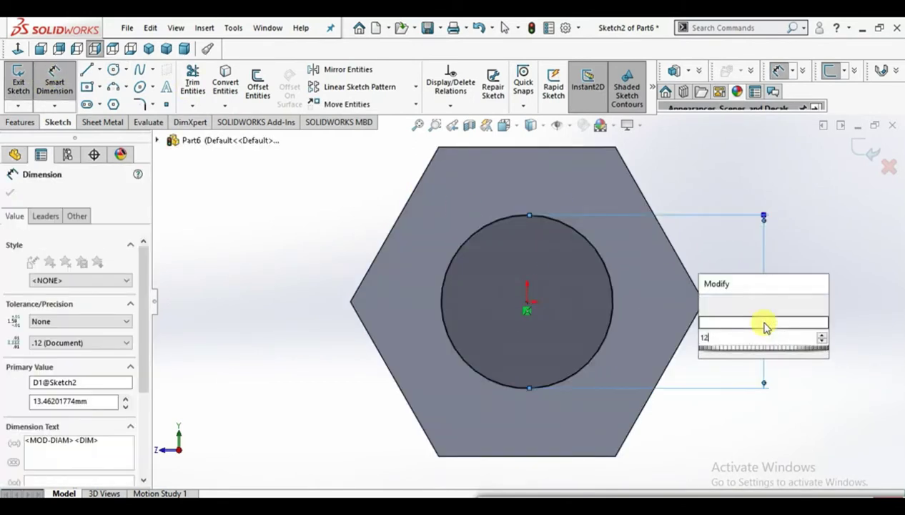
pyautogui.press('Return')
pyautogui.press('Escape')
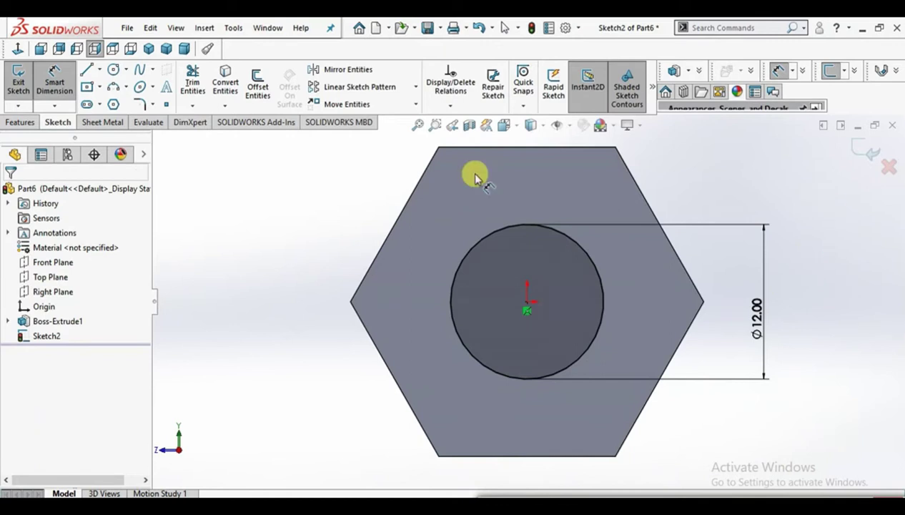
# Step: Extrude the 12 mm circle as a boss 63 mm deep to form the bolt's shank
pyautogui.click(19, 122)
pyautogui.click(23, 82)
pyautogui.write('63')
pyautogui.press('Return')
pyautogui.click(10, 192)
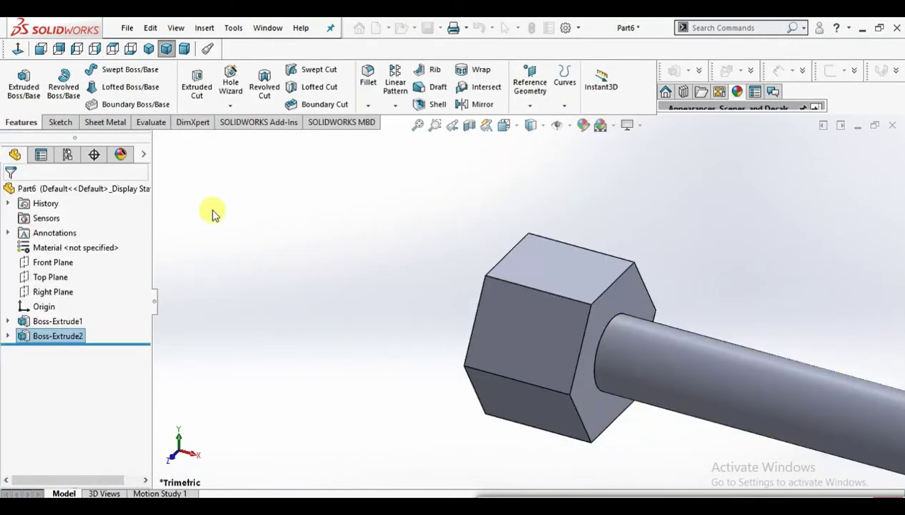
# Step: Start a sketch on the Front Plane and draw a circle about 7 mm in diameter centered on the shank's upper edge
pyautogui.scroll(-2, 549, 306)
pyautogui.scroll(4, 725, 344)
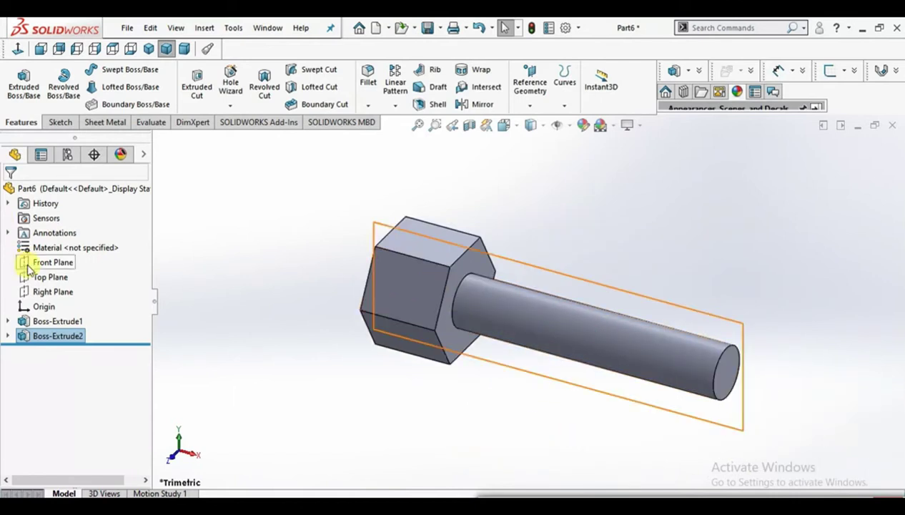
pyautogui.click(53, 264)
pyautogui.click(65, 249)
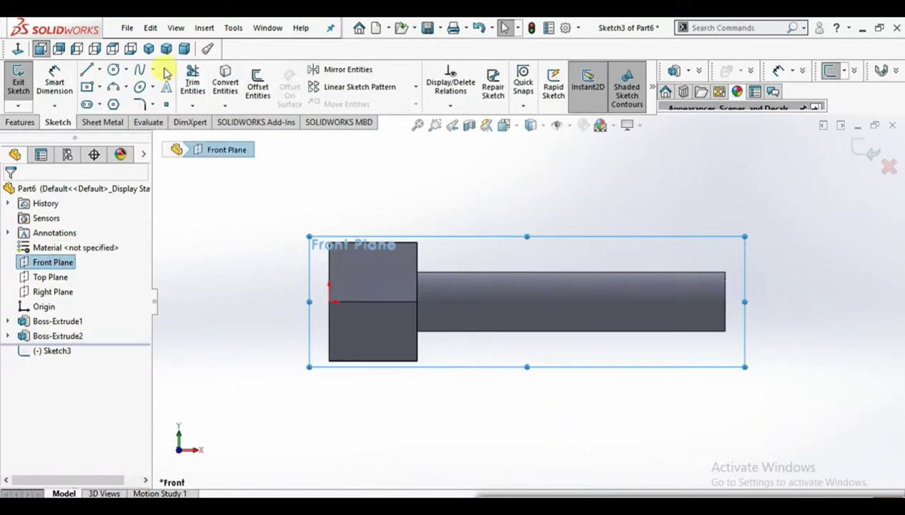
pyautogui.press('c')
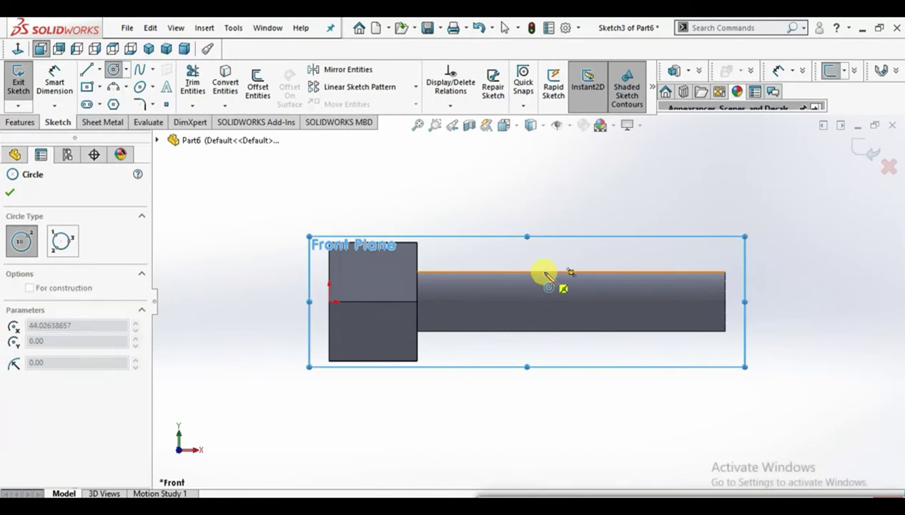
pyautogui.click(544, 272)
pyautogui.click(556, 261)
# Step: Dimension the diameter of the circle on the shank's upper edge as 12 mm
pyautogui.click(54, 82)
pyautogui.click(541, 265)
pyautogui.click(612, 252)
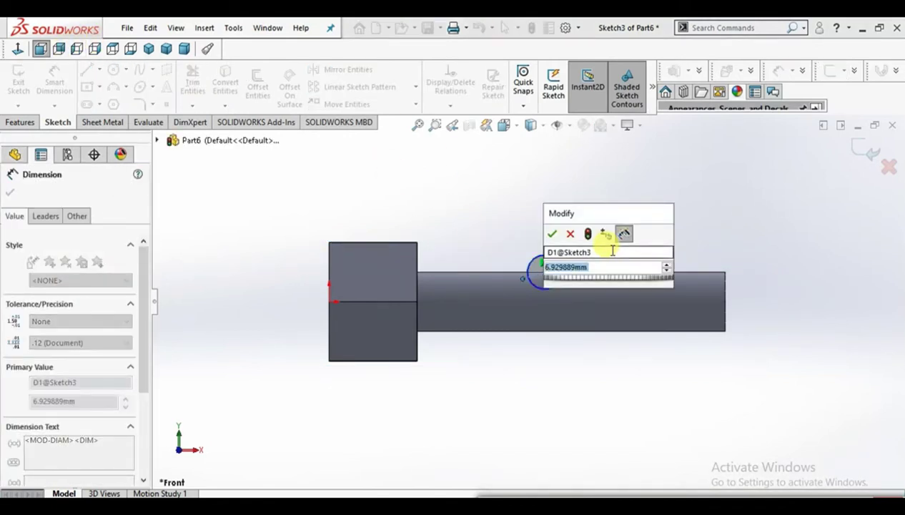
pyautogui.write('12')
pyautogui.press('Return')
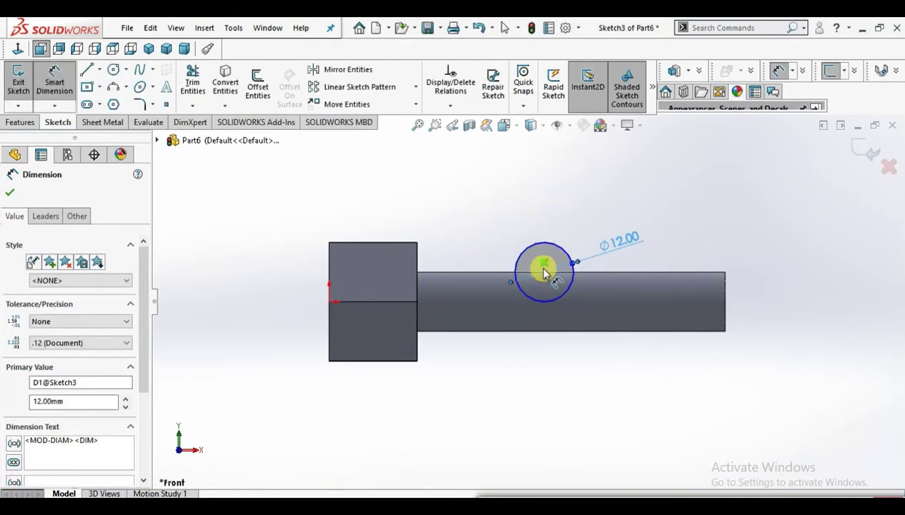
# Step: Dimension the horizontal distance from the hex head's inner face to the 12 mm circle's center as 32 mm
pyautogui.click(545, 272)
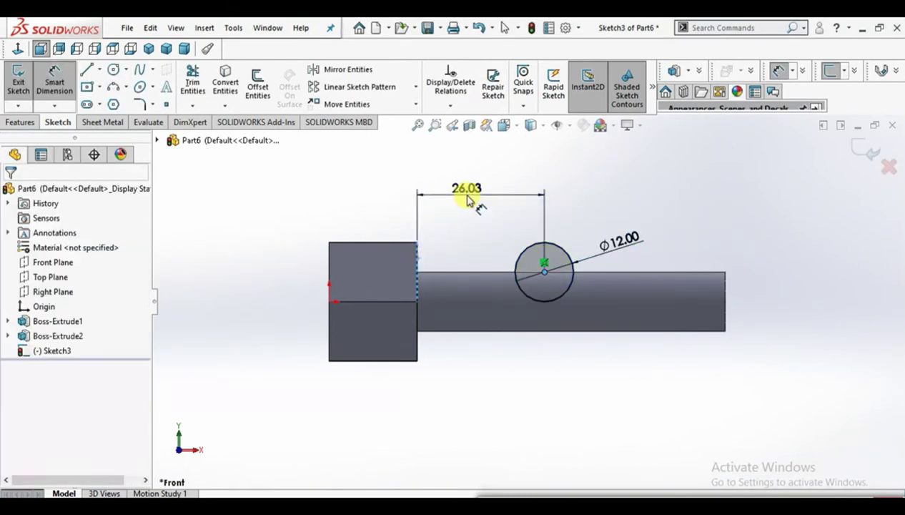
pyautogui.click(468, 198)
pyautogui.write('32')
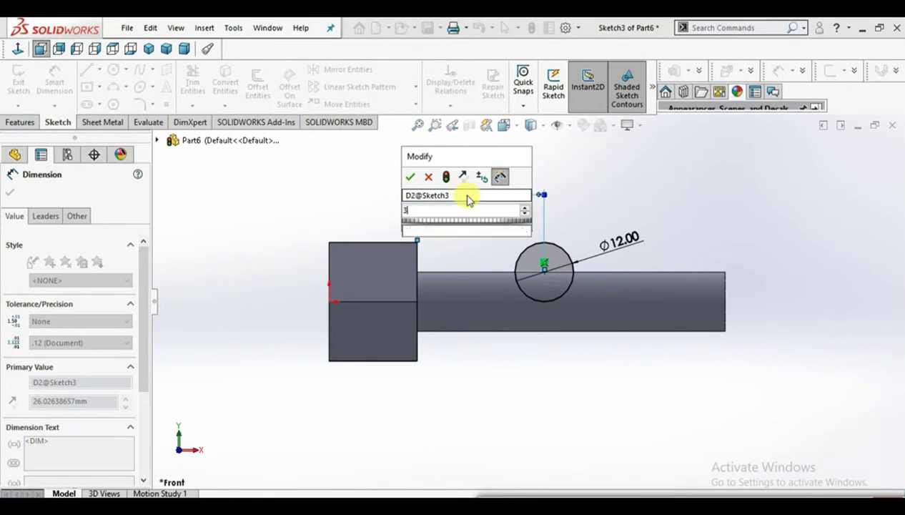
pyautogui.press('Return')
pyautogui.press('Escape')
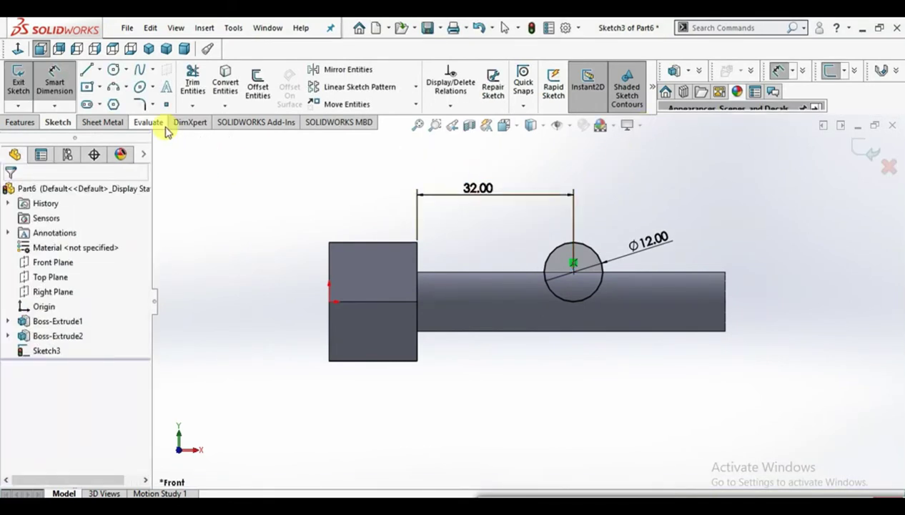
# Step: Cut-extrude the 12 mm circle Through All - Both to form a notch across the shank
pyautogui.click(19, 123)
pyautogui.click(197, 82)
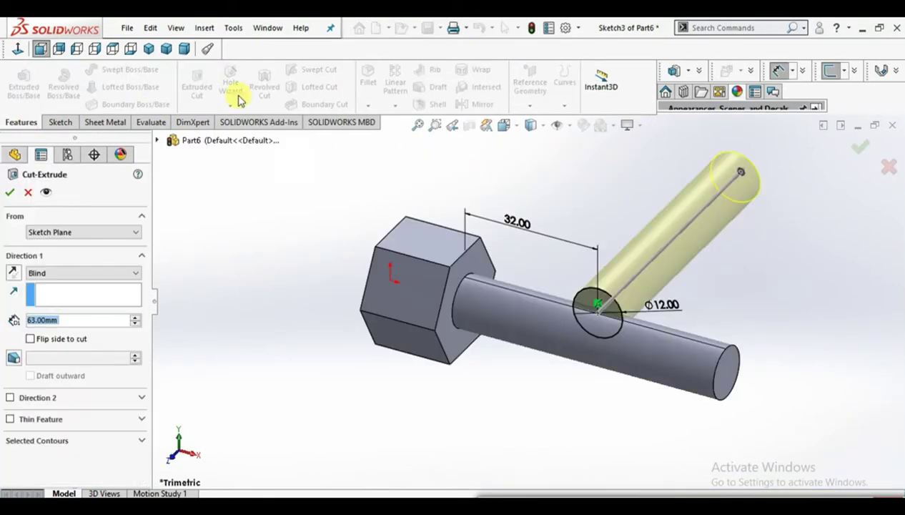
pyautogui.click(90, 274)
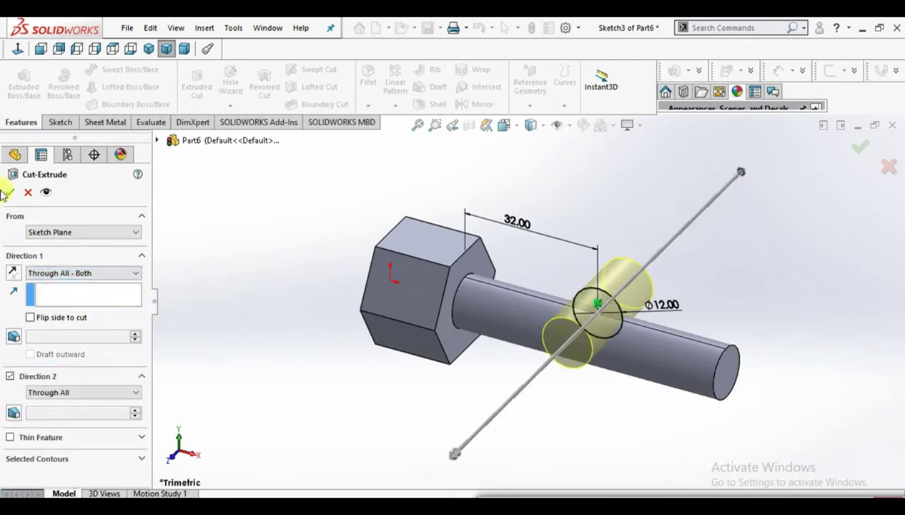
# Step: Chamfer the circular edge at the shank's free end by 2.5 mm at 45 degrees
pyautogui.scroll(-3, 676, 351)
pyautogui.click(681, 354)
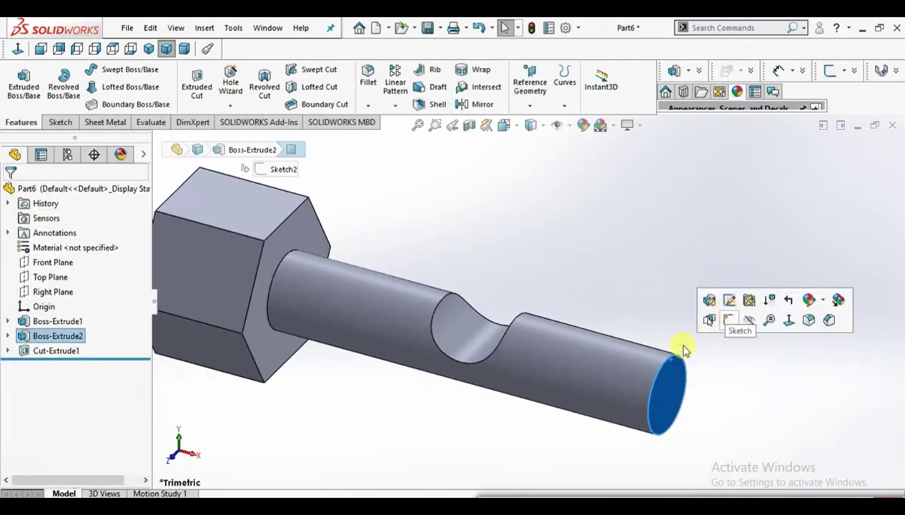
pyautogui.click(680, 354)
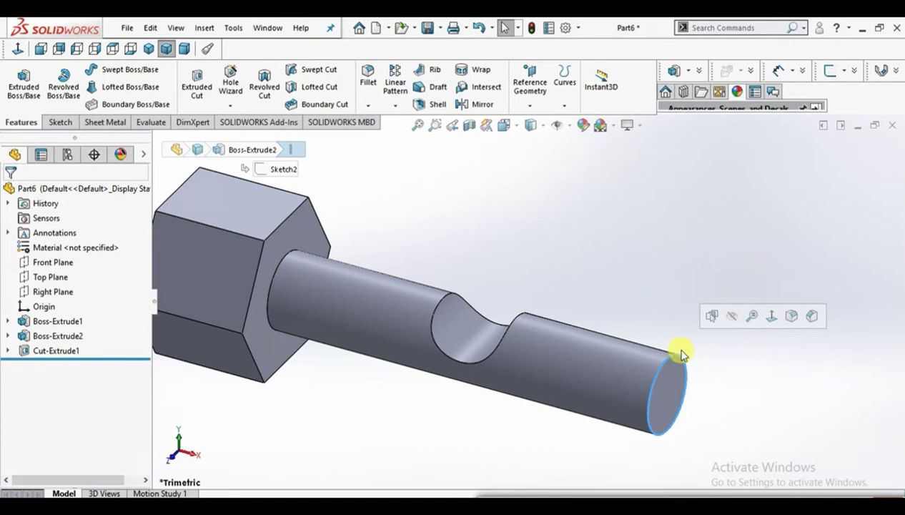
pyautogui.click(812, 317)
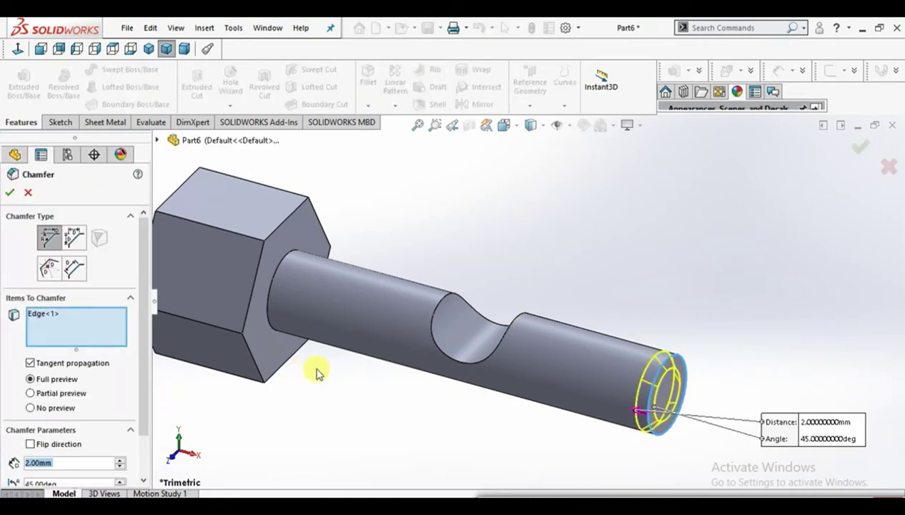
pyautogui.write('2.5')
pyautogui.press('Return')
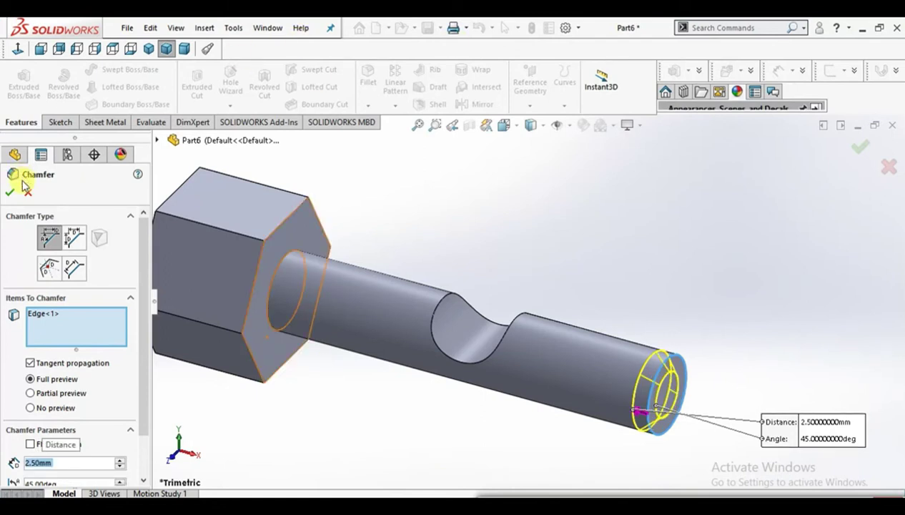
pyautogui.click(10, 194)
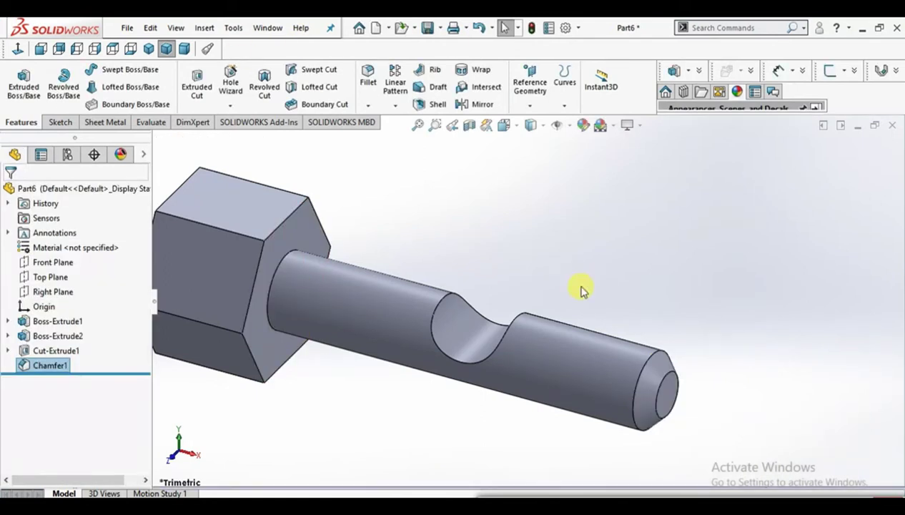
# Step: Show Sketch1, the hexagon sketch under the head's extrusion, on the outer end of the bolt head
pyautogui.click(259, 295)
pyautogui.scroll(1, 259, 294)
pyautogui.scroll(-1, 462, 332)
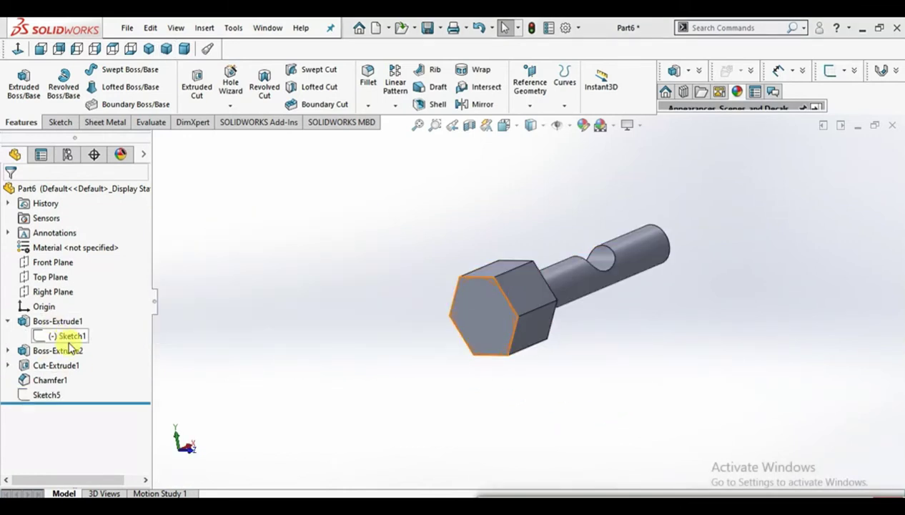
pyautogui.click(69, 338)
pyautogui.click(83, 325)
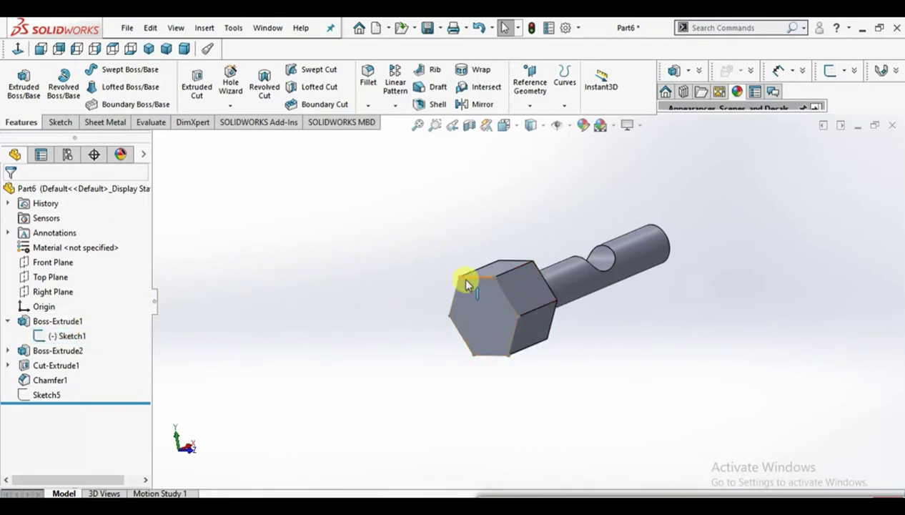
# Step: Start a sketch on the head's outer hexagonal face and convert Sketch1's inscribed circle into it
pyautogui.click(463, 286)
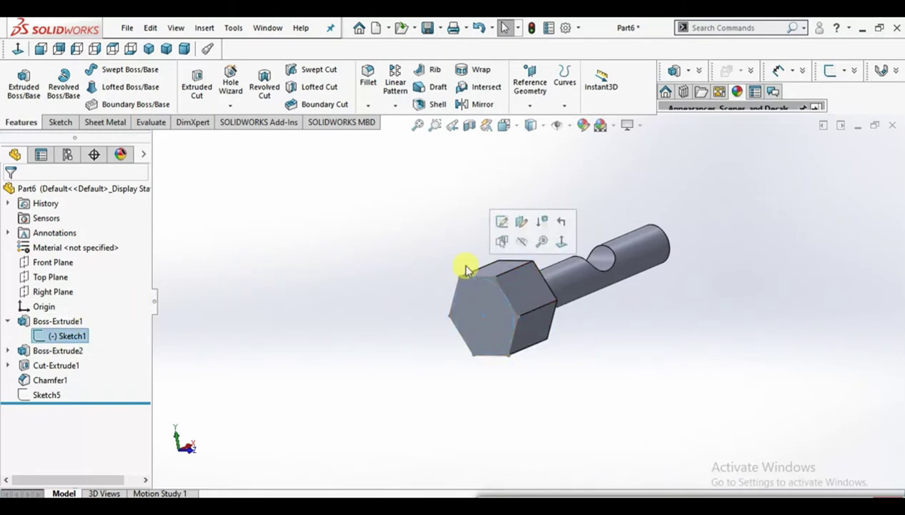
pyautogui.click(487, 297)
pyautogui.click(542, 271)
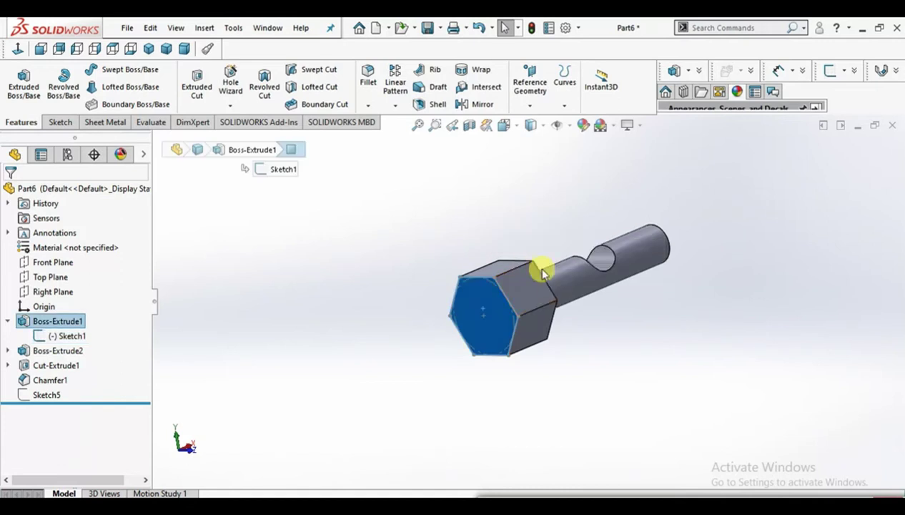
pyautogui.click(457, 166)
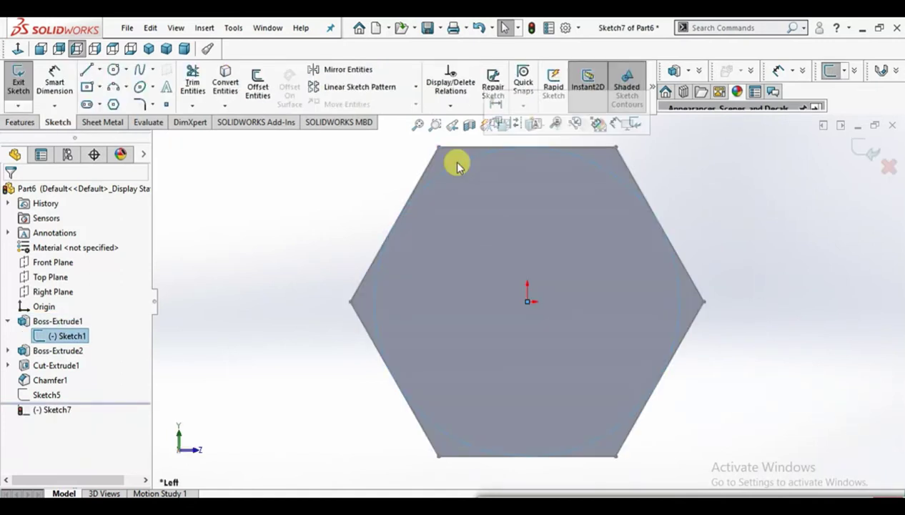
pyautogui.click(226, 82)
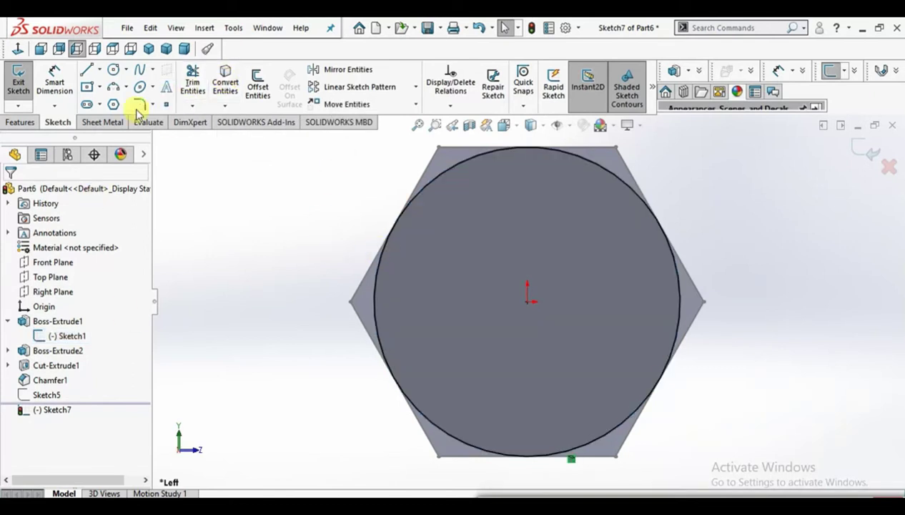
# Step: Cut-extrude the inscribed circle blind 18 mm with the cut side flipped and a 30-degree draft to bevel the head's corners
pyautogui.click(19, 122)
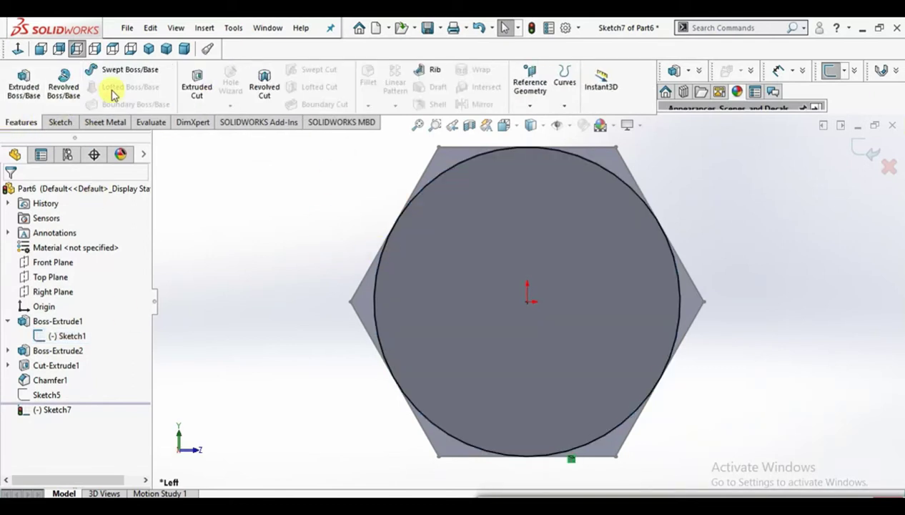
pyautogui.click(188, 88)
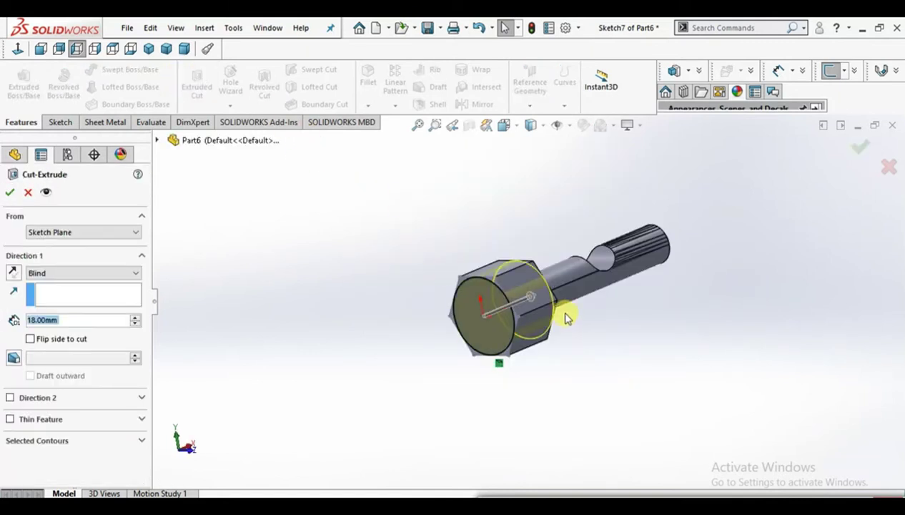
pyautogui.moveTo(655, 268); pyautogui.dragTo(388, 297, button='middle')
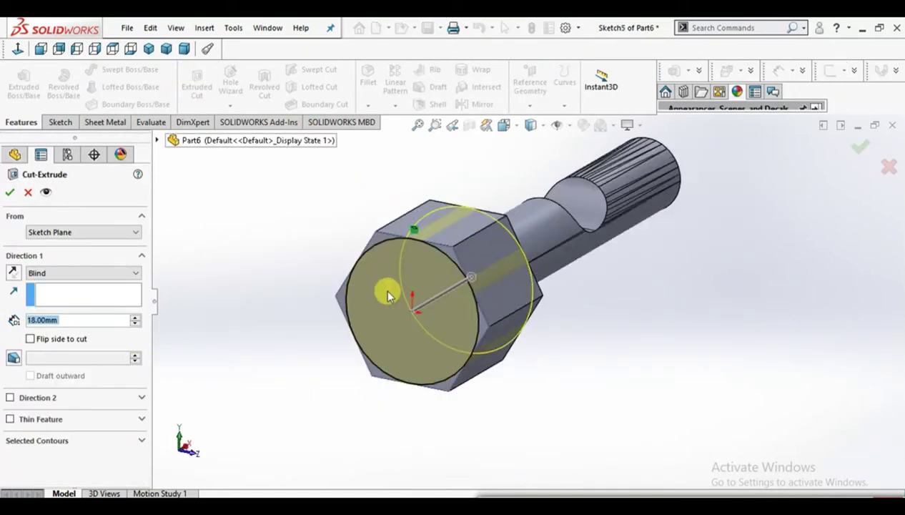
pyautogui.click(71, 342)
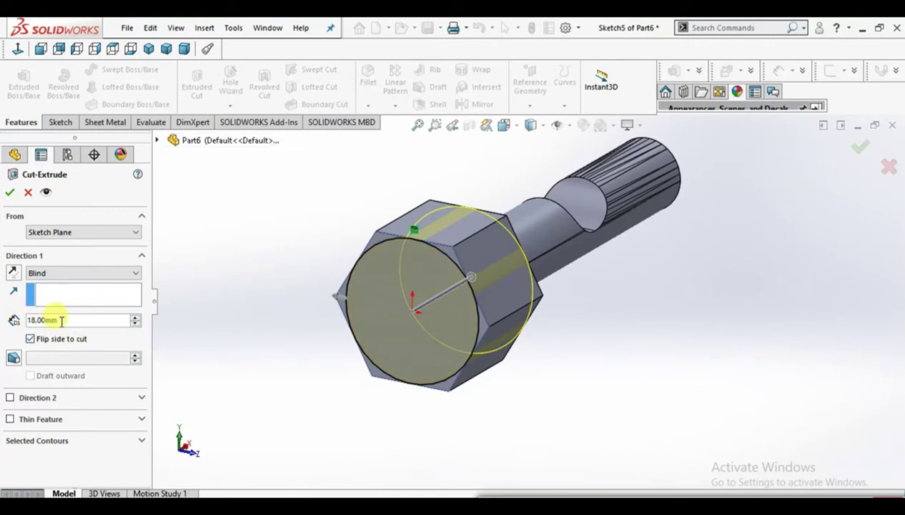
pyautogui.click(13, 359)
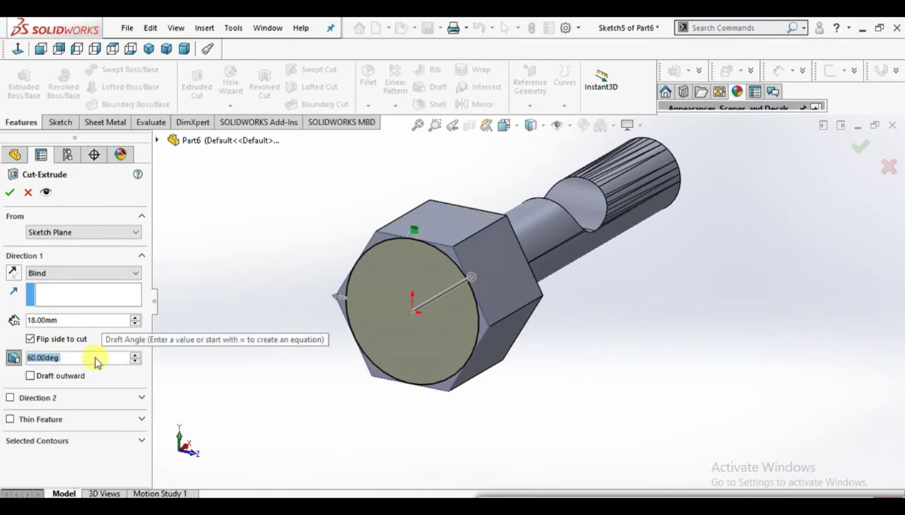
pyautogui.write('30')
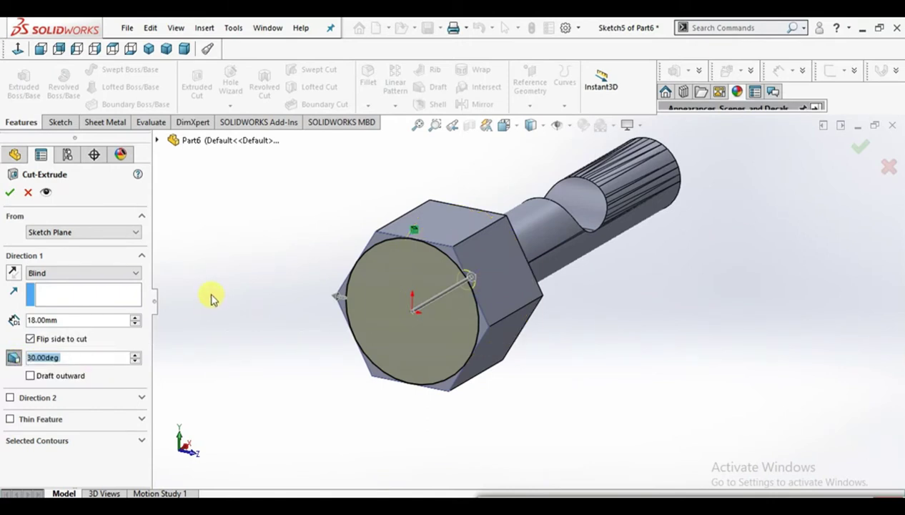
pyautogui.click(10, 193)
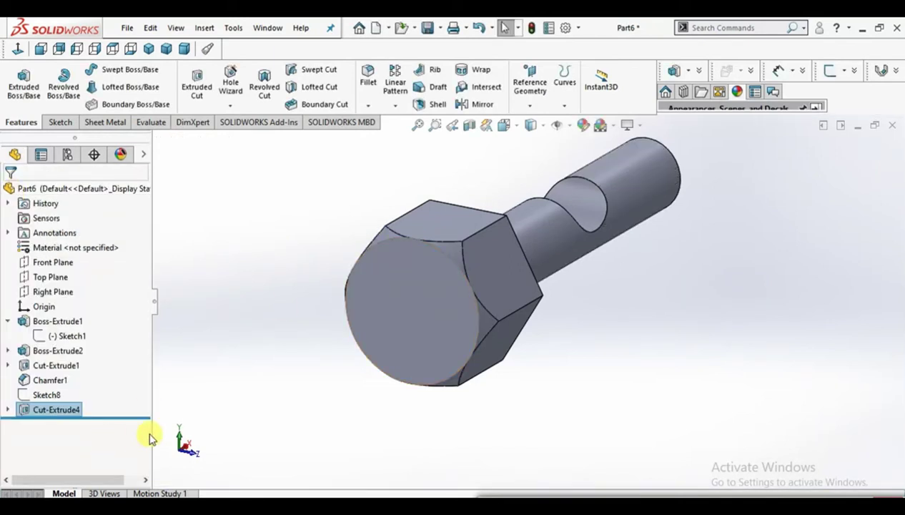
# Step: Show the standalone Sketch8 circle on the head's end face and hide it again
pyautogui.click(45, 395)
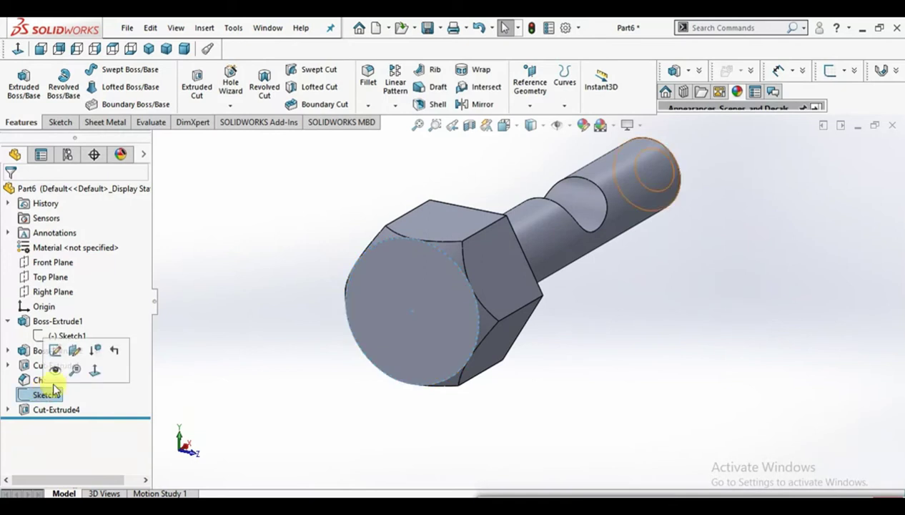
pyautogui.click(54, 371)
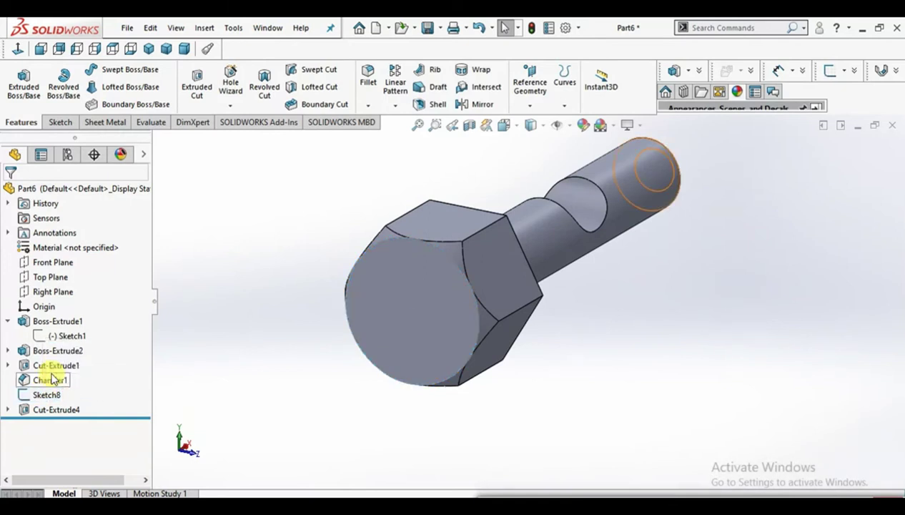
pyautogui.click(49, 395)
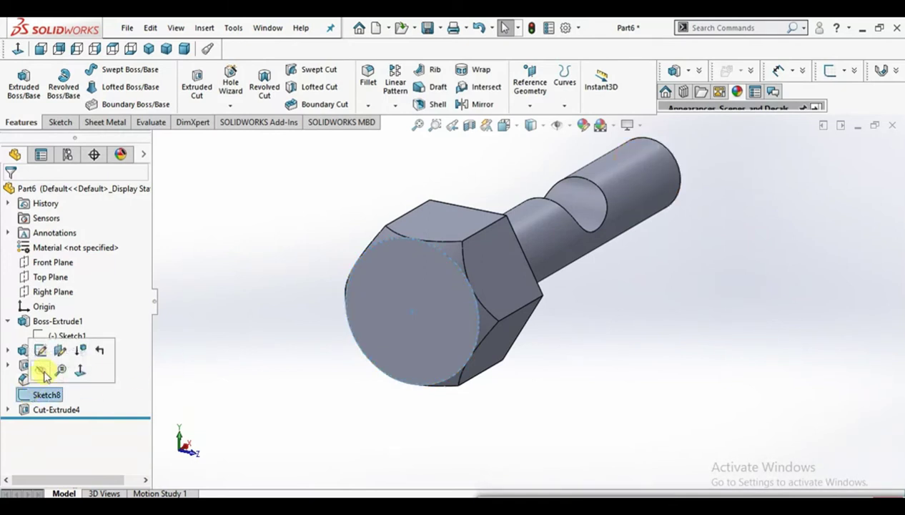
pyautogui.click(43, 374)
# Step: Examine the beveled hex head and the notched shank from close up, face-on and from the side
pyautogui.scroll(-5, 575, 339)
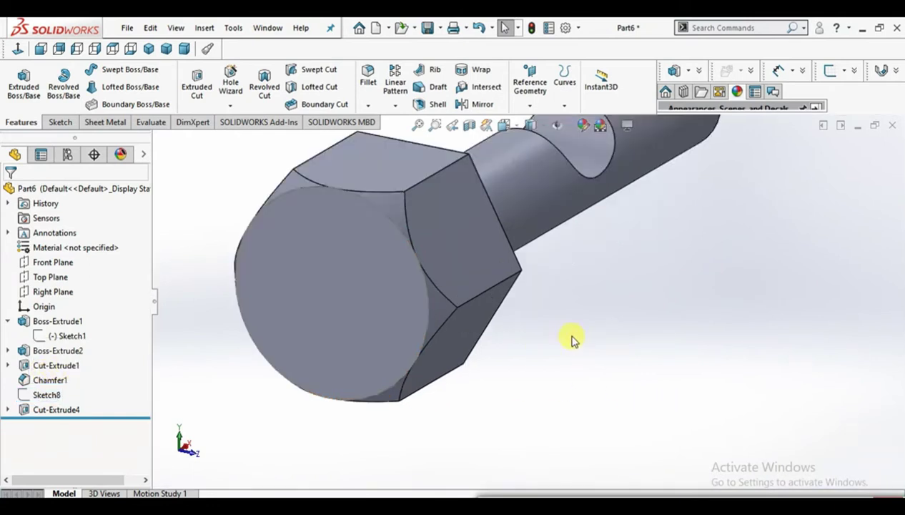
pyautogui.click(396, 303)
pyautogui.click(590, 330)
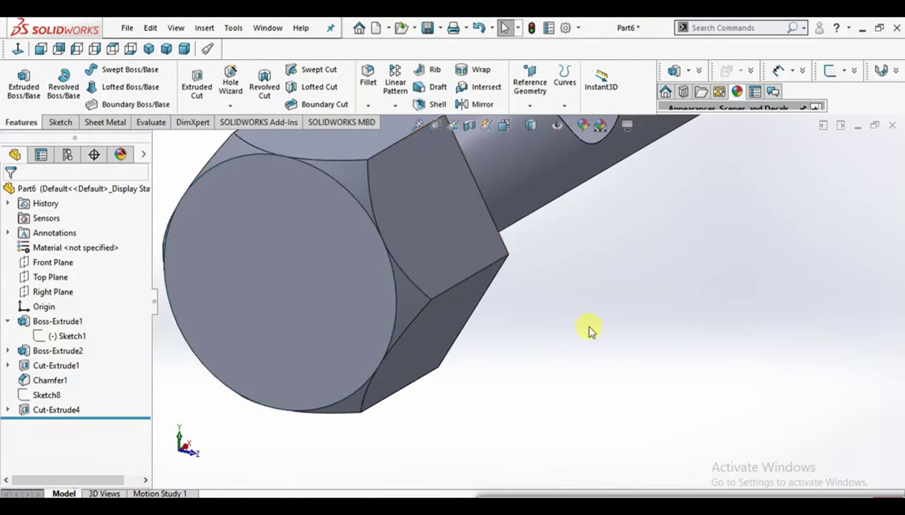
pyautogui.scroll(5, 472, 286)
pyautogui.scroll(-3, 462, 268)
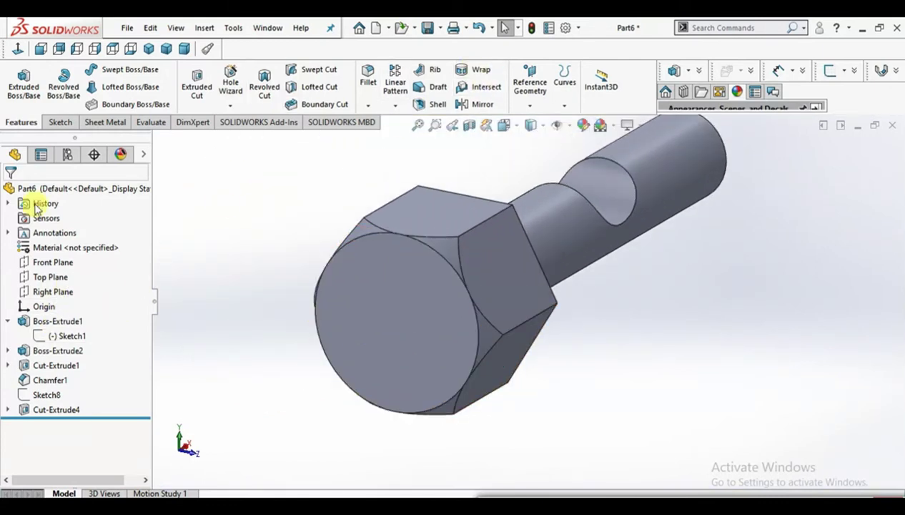
pyautogui.click(24, 55)
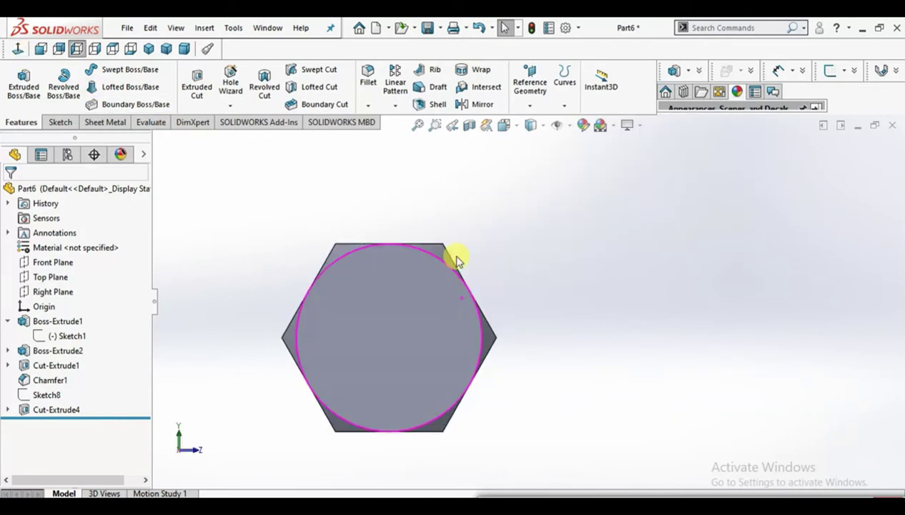
pyautogui.scroll(2, 406, 308)
pyautogui.moveTo(428, 307); pyautogui.dragTo(363, 335, button='middle')
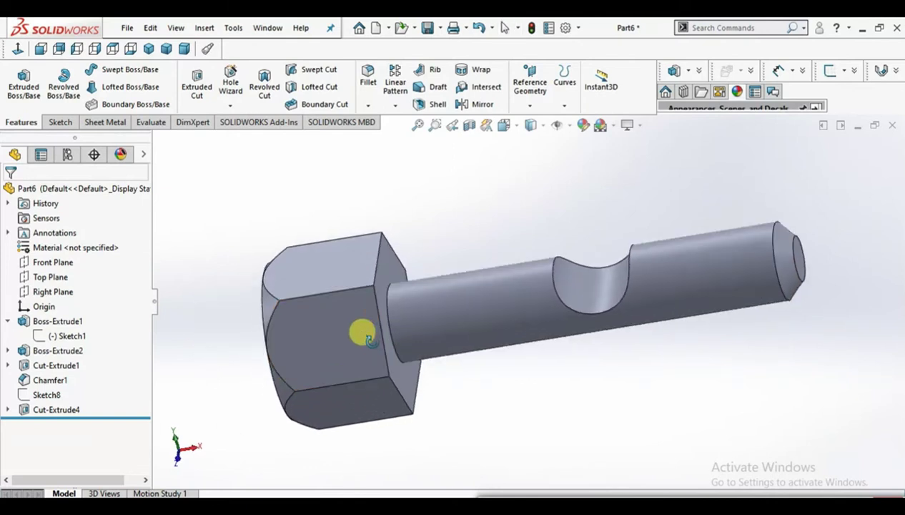
# Step: Assign the material AISI 304 from the SOLIDWORKS steel library to the bolt
pyautogui.click(56, 246)
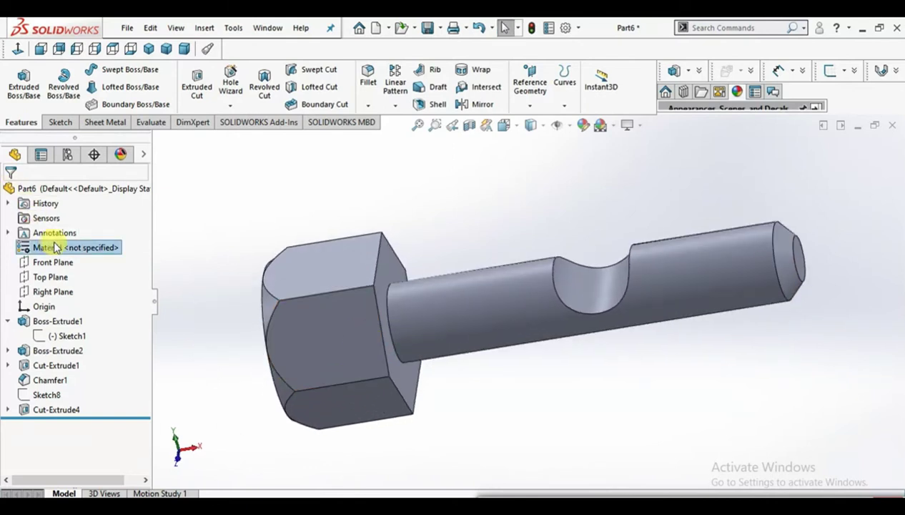
pyautogui.rightClick(56, 246)
pyautogui.click(100, 241)
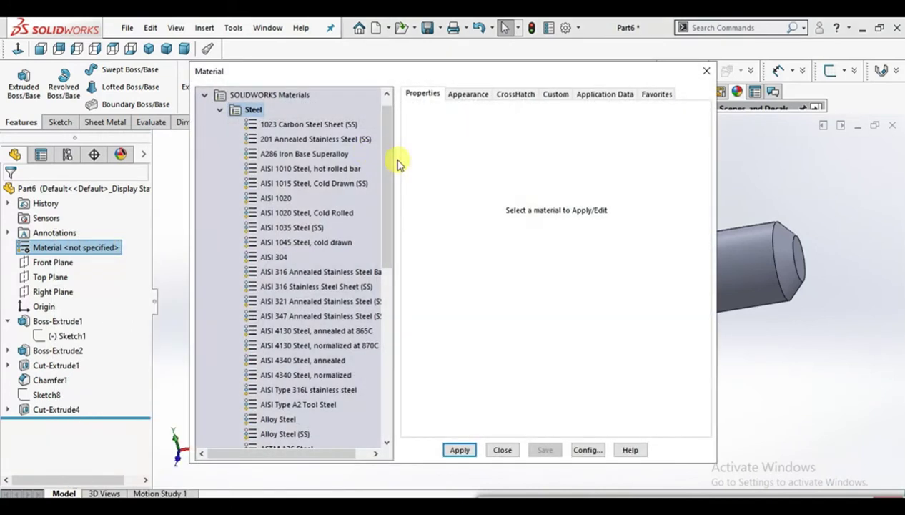
pyautogui.click(274, 256)
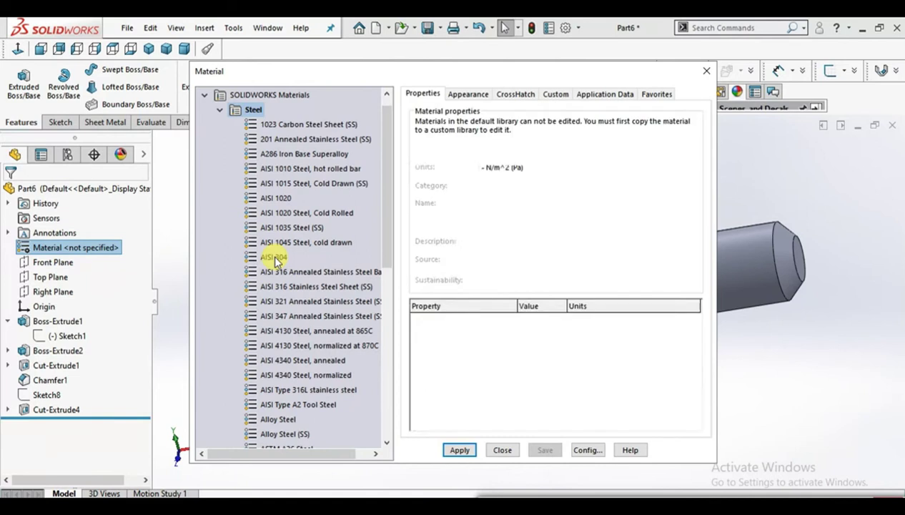
pyautogui.click(460, 449)
pyautogui.click(498, 450)
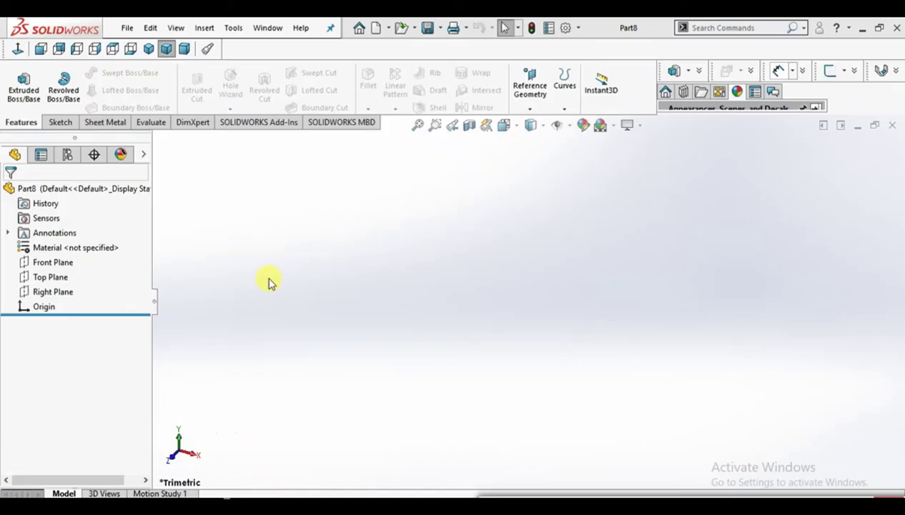
# Step: Start an extruded boss on the Right Plane and sketch two concentric circles at the origin, the outer about 103 mm in diameter
pyautogui.click(24, 84)
pyautogui.click(593, 293)
pyautogui.press('c')
pyautogui.click(527, 301)
pyautogui.click(556, 190)
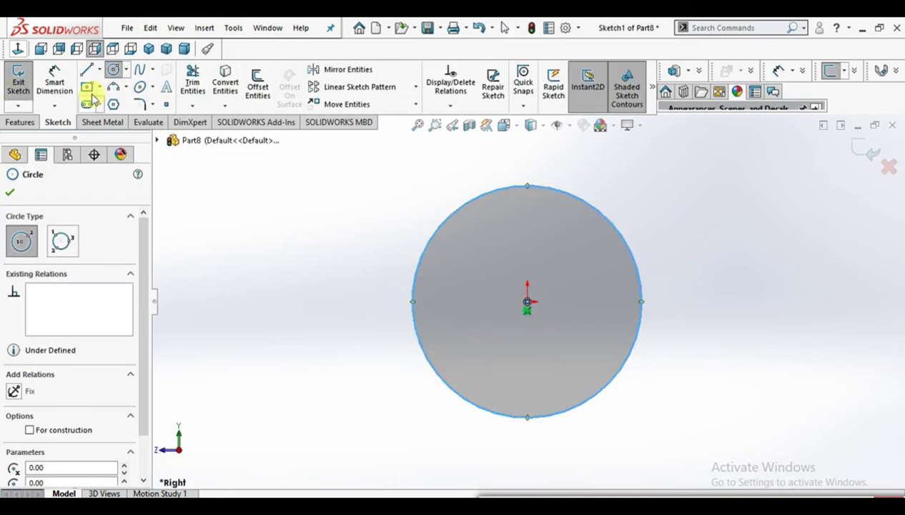
pyautogui.press('Escape')
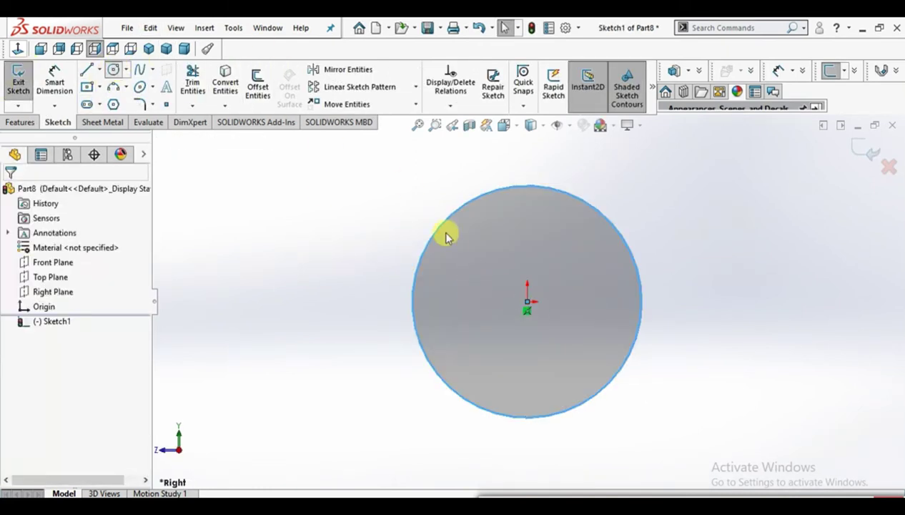
pyautogui.click(528, 302)
pyautogui.click(560, 241)
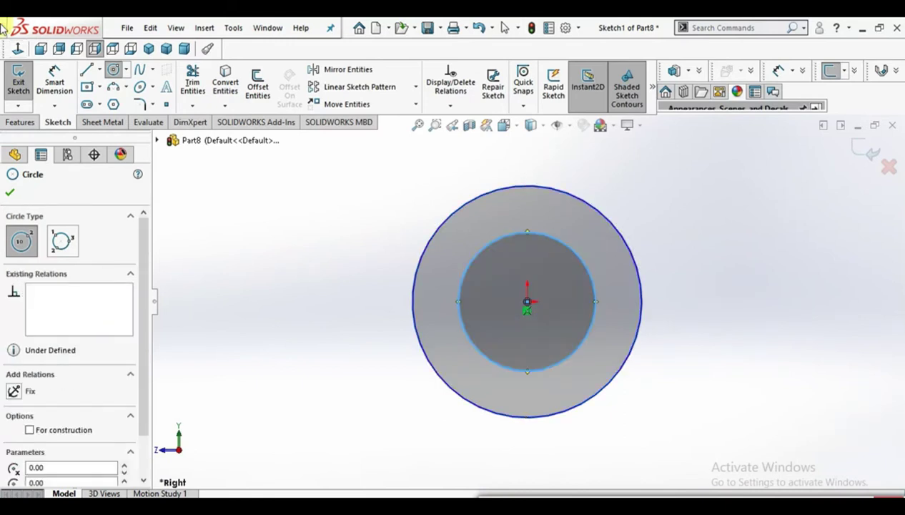
# Step: Dimension the outer circle's diameter to 32 mm and the inner circle's diameter to 15 mm, and finish the sketch
pyautogui.click(57, 85)
pyautogui.click(633, 245)
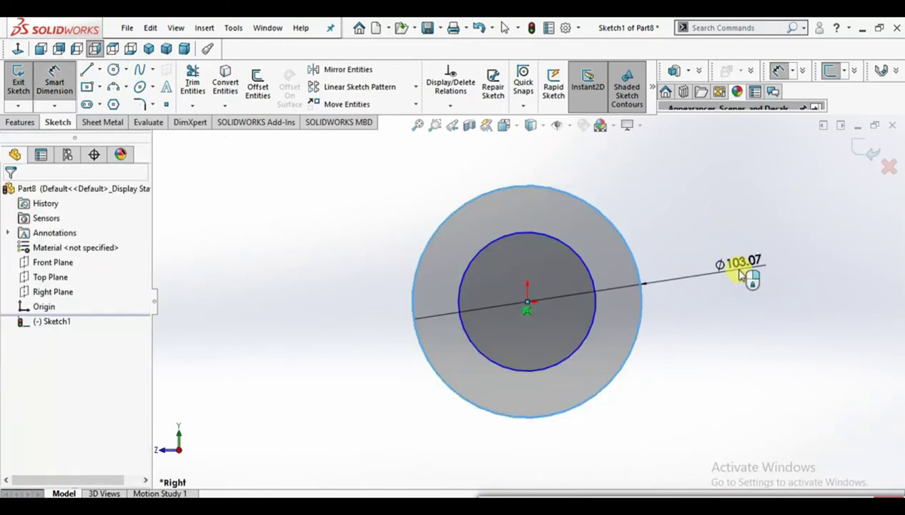
pyautogui.click(742, 276)
pyautogui.write('32')
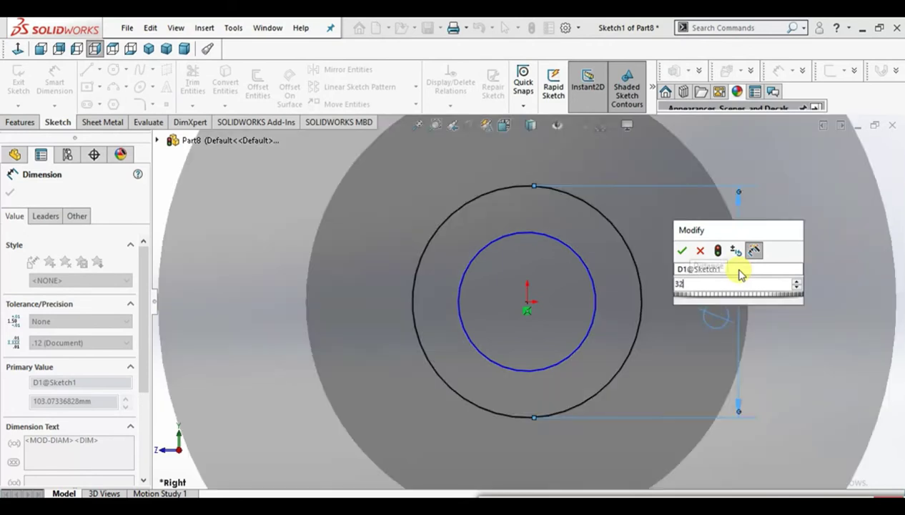
pyautogui.press('Return')
pyautogui.click(596, 307)
pyautogui.click(700, 297)
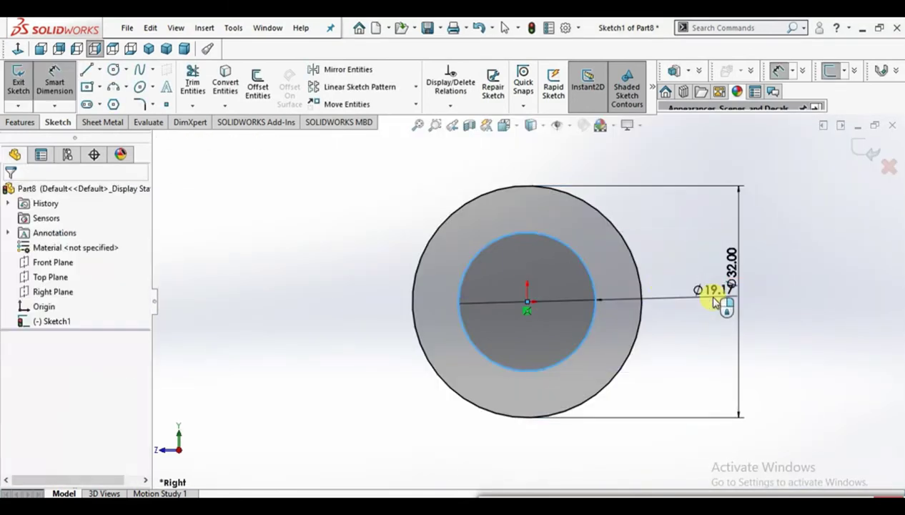
pyautogui.write('15')
pyautogui.press('Return')
pyautogui.click(801, 277)
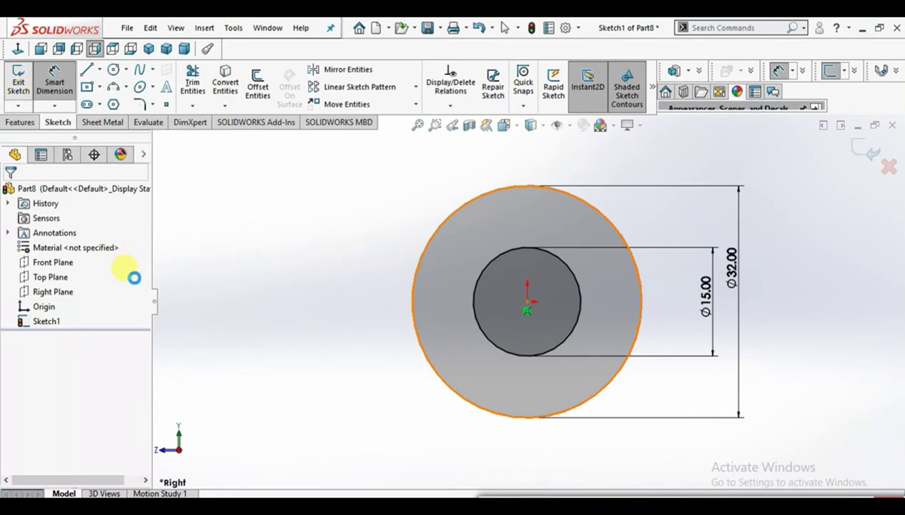
# Step: Extrude the ring profile 2 mm from the mid plane to form the washer
pyautogui.click(106, 272)
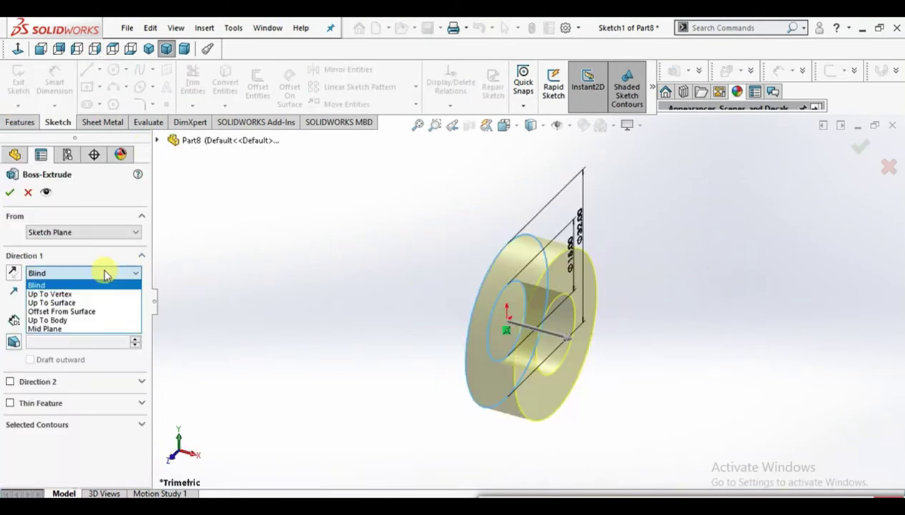
pyautogui.click(88, 330)
pyautogui.write('2')
pyautogui.press('Return')
pyautogui.click(9, 191)
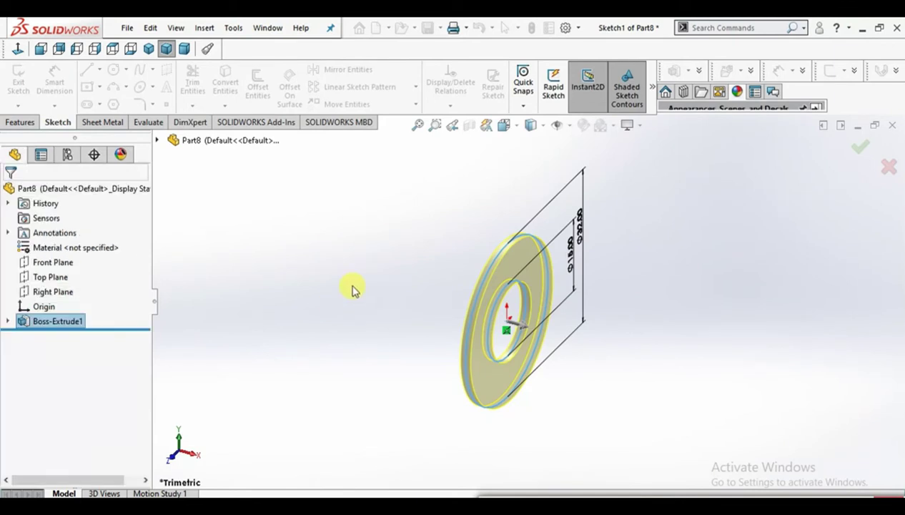
# Step: Assign the material Alloy Steel (SS) from the SOLIDWORKS steel library to the washer
pyautogui.rightClick(58, 248)
pyautogui.press('Escape')
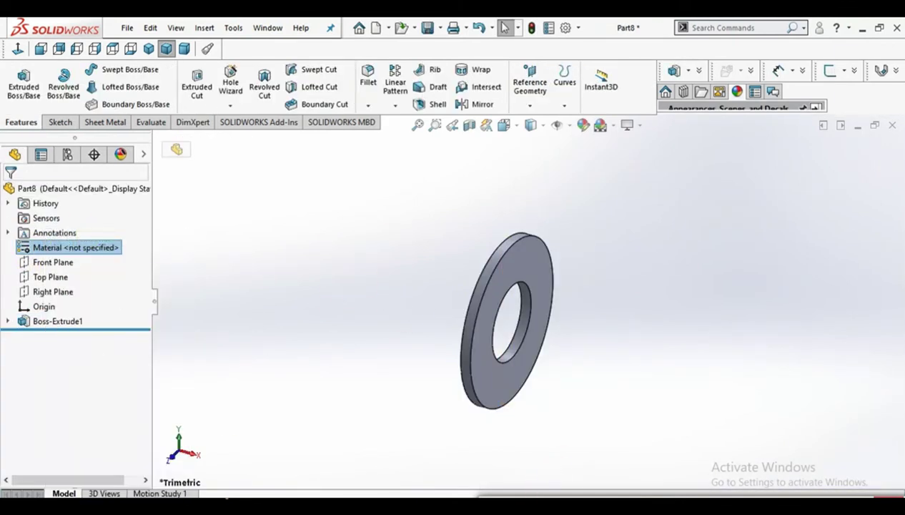
pyautogui.scroll(-2, 370, 196)
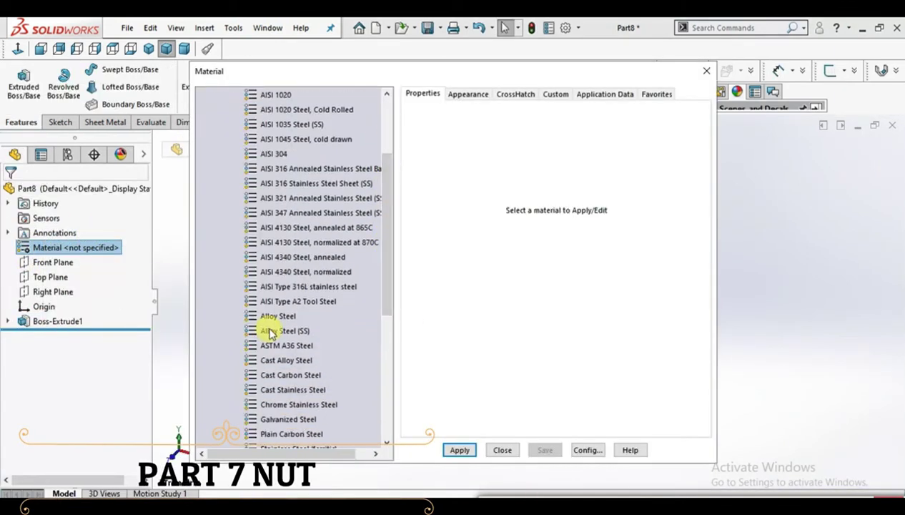
pyautogui.click(279, 330)
pyautogui.click(460, 450)
pyautogui.click(502, 449)
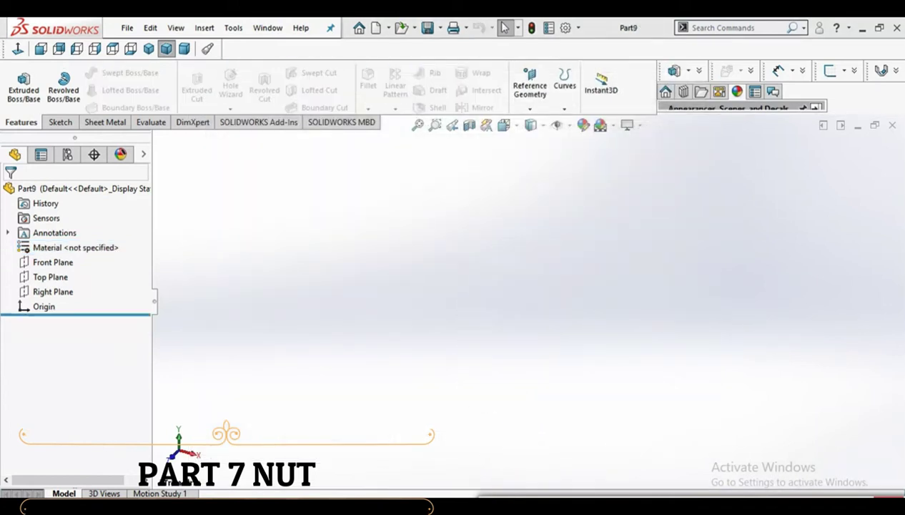
# Step: Start an extruded boss on the Right Plane and sketch a six-sided inscribed-circle polygon centered on the origin, about 110 mm across flats
pyautogui.click(24, 92)
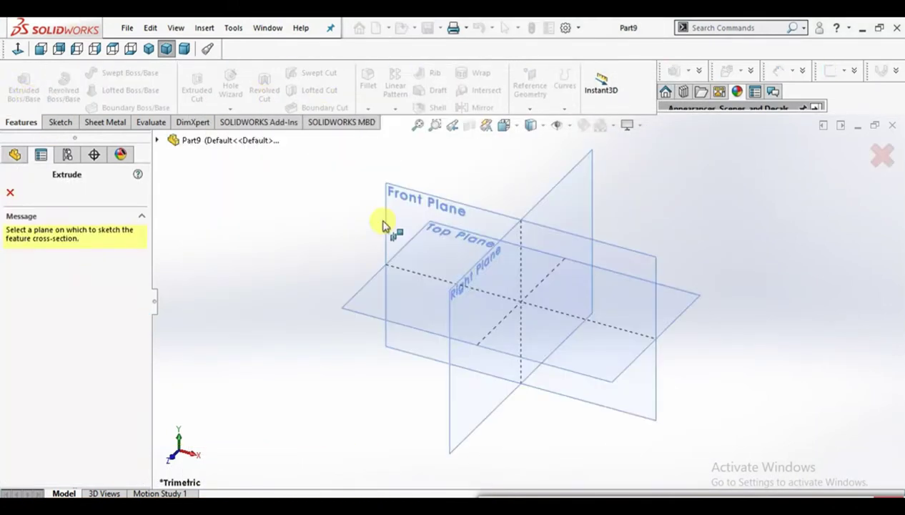
pyautogui.click(515, 263)
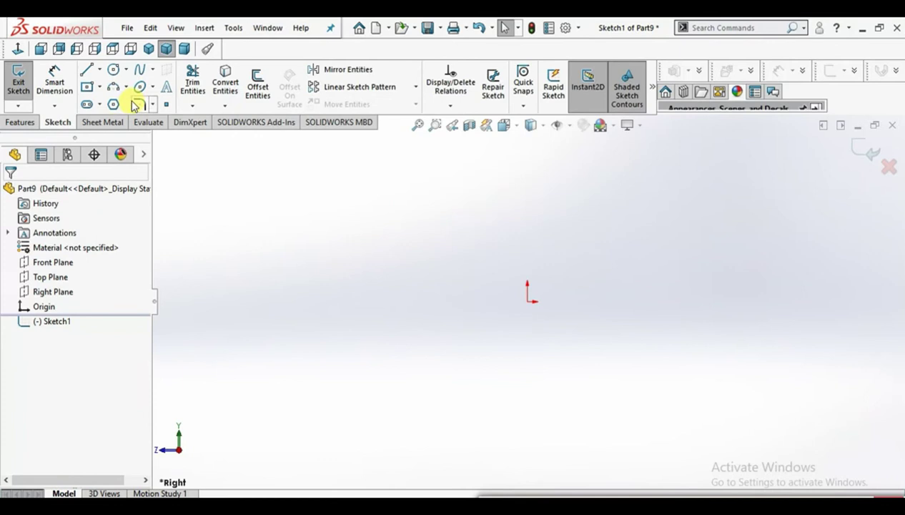
pyautogui.click(113, 104)
pyautogui.click(528, 302)
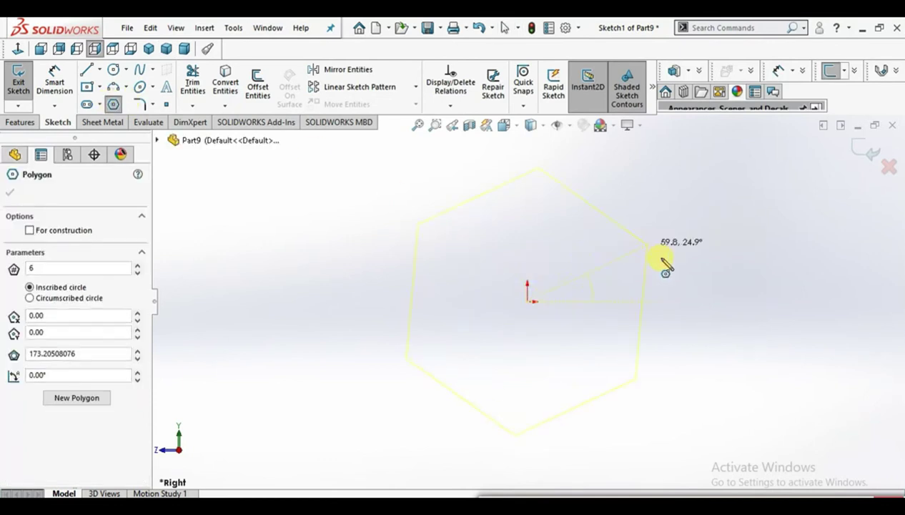
pyautogui.click(668, 304)
# Step: Dimension the hexagon's inscribed construction circle to a diameter of 32 mm and finish the sketch
pyautogui.click(54, 80)
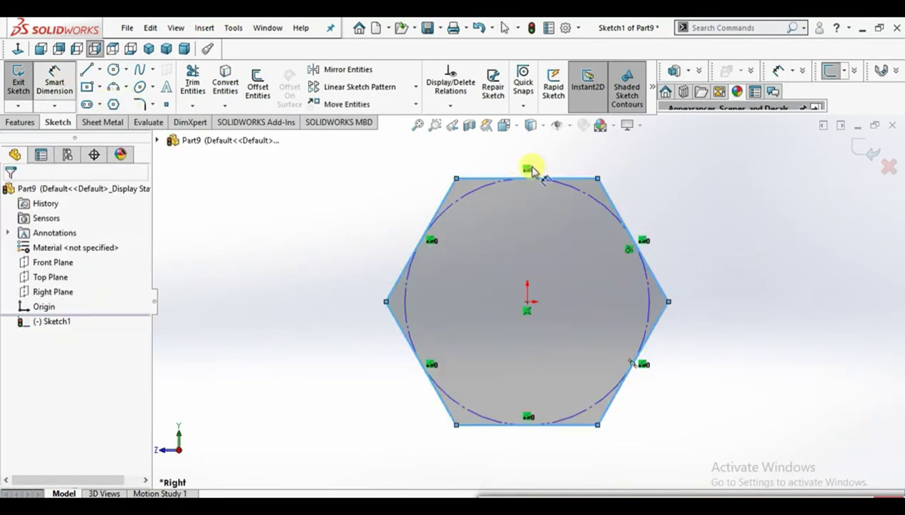
pyautogui.click(580, 192)
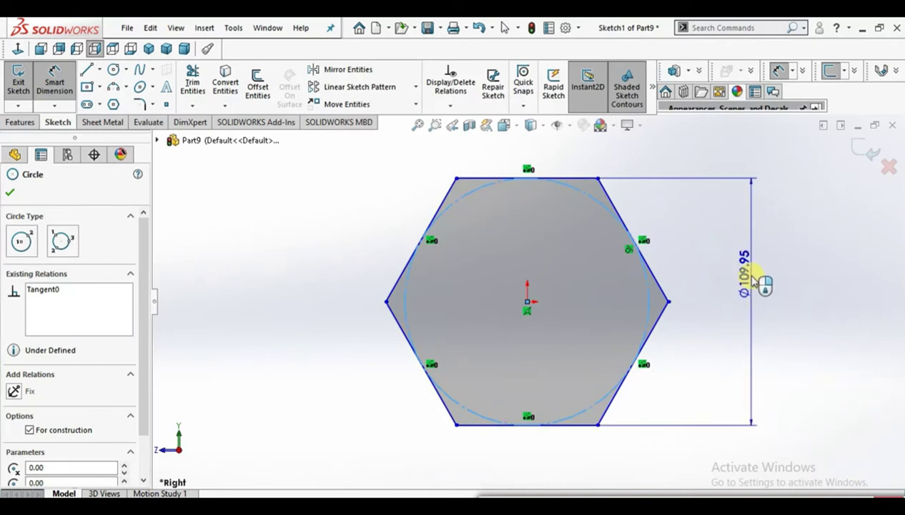
pyautogui.click(751, 279)
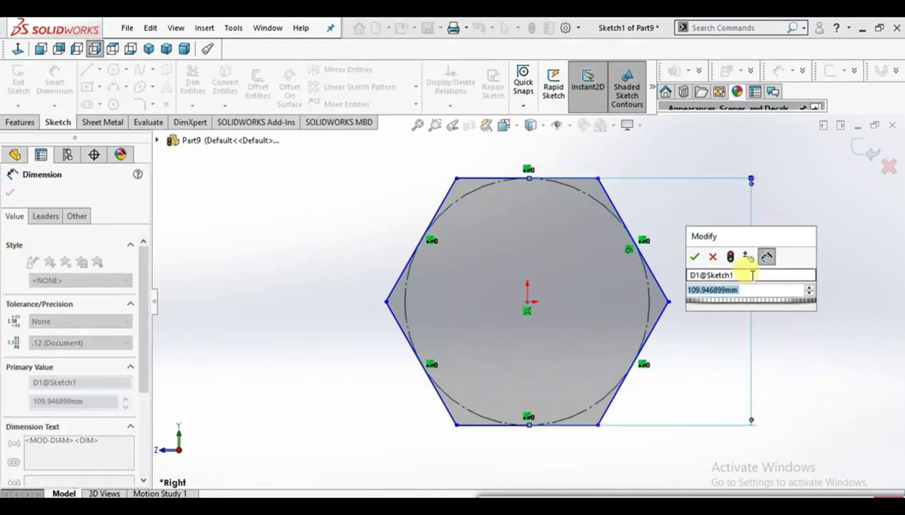
pyautogui.write('32')
pyautogui.press('Return')
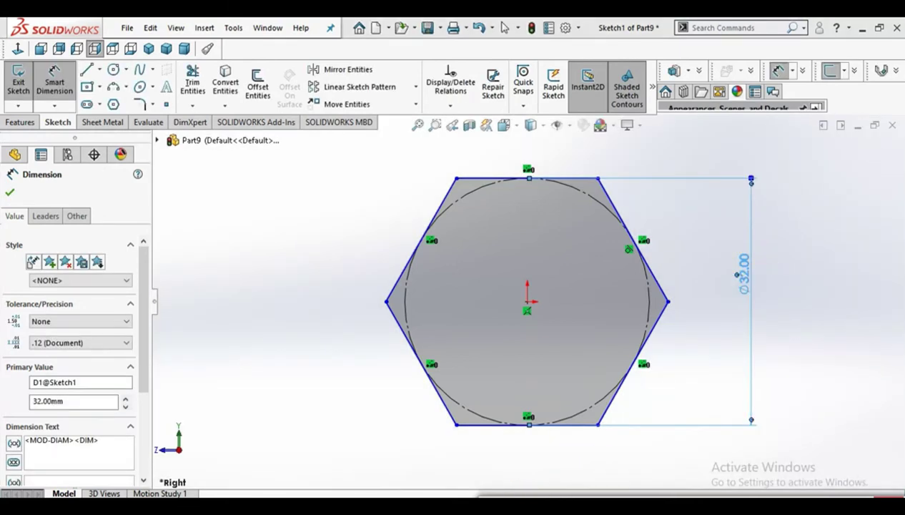
pyautogui.click(12, 192)
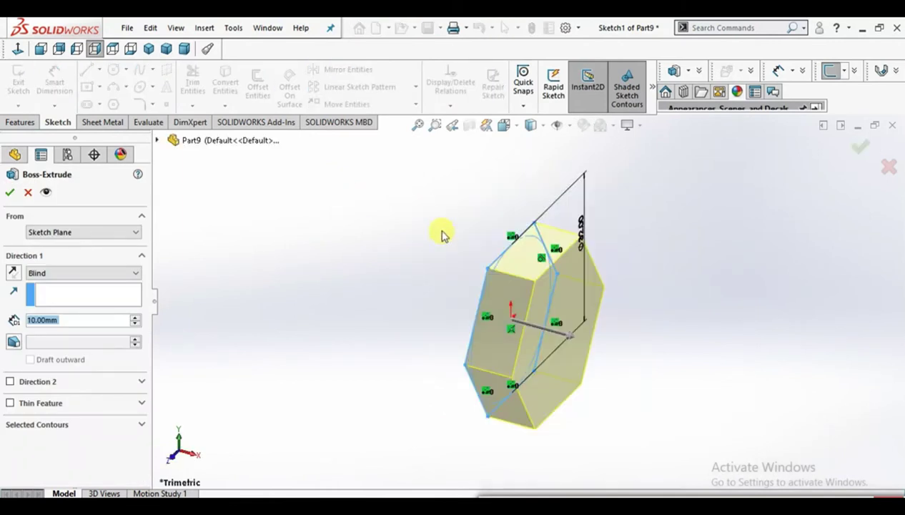
# Step: Extrude the hexagon blind 15 mm in the reversed direction and show its sketch on the solid
pyautogui.write('15')
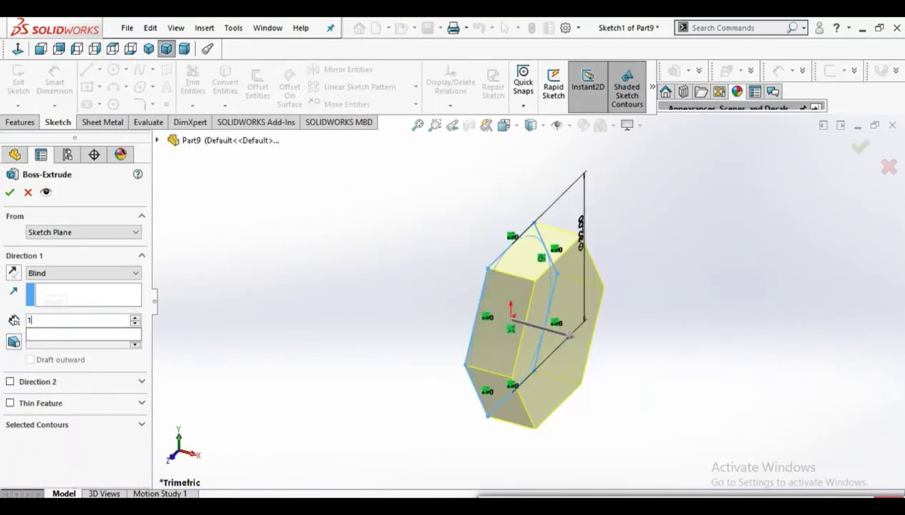
pyautogui.press('Return')
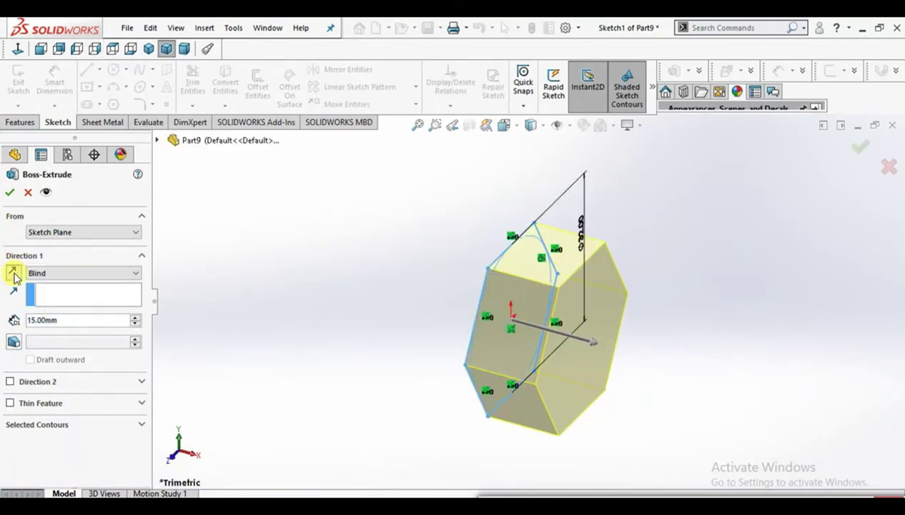
pyautogui.click(13, 274)
pyautogui.press('Return')
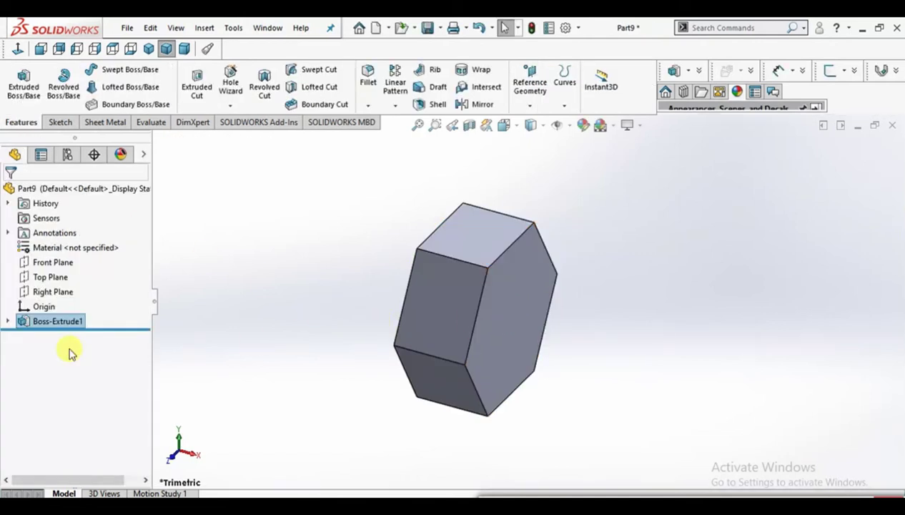
pyautogui.click(8, 321)
pyautogui.click(41, 335)
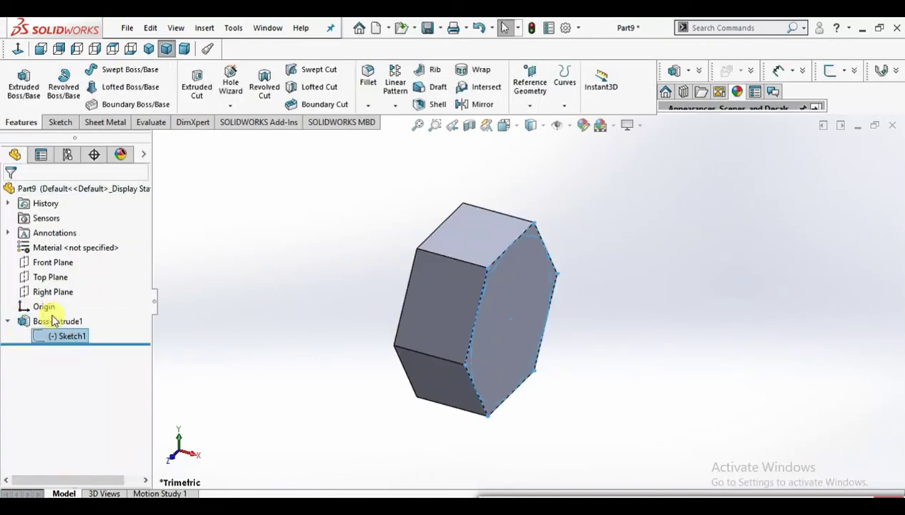
pyautogui.click(515, 275)
pyautogui.click(590, 237)
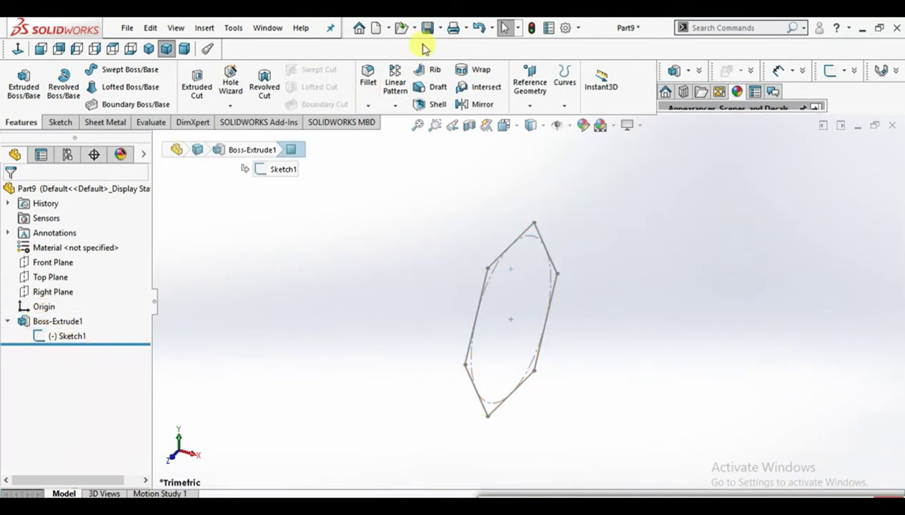
pyautogui.click(480, 28)
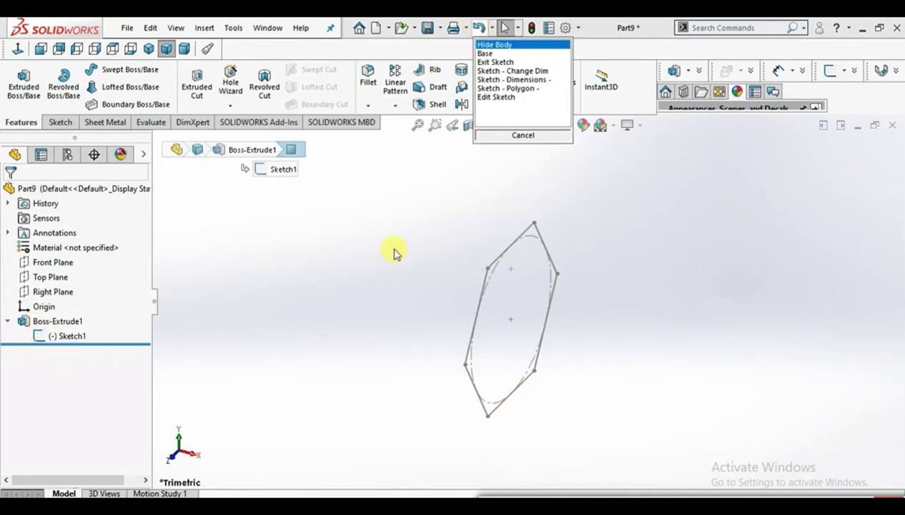
pyautogui.click(395, 253)
pyautogui.click(479, 27)
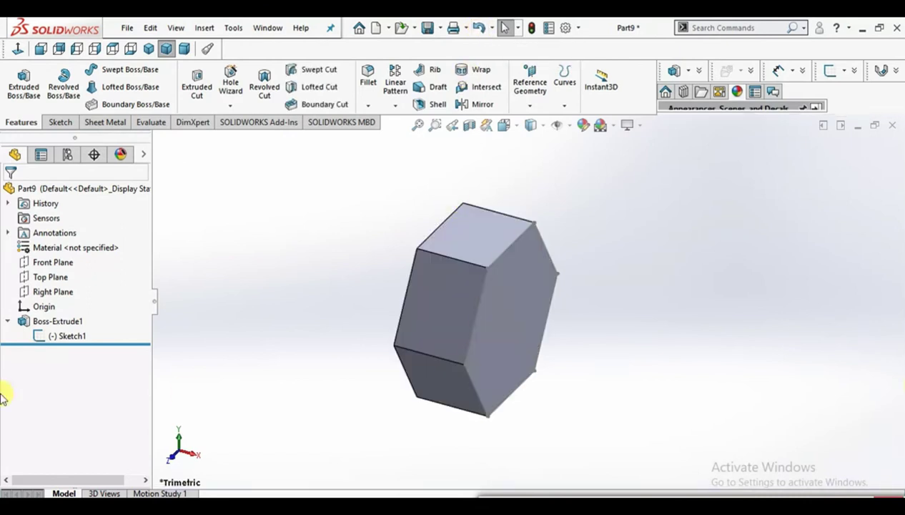
# Step: Start a sketch on the nut's hexagonal end face and convert the inscribed construction circle into a sketch entity
pyautogui.click(521, 317)
pyautogui.click(578, 272)
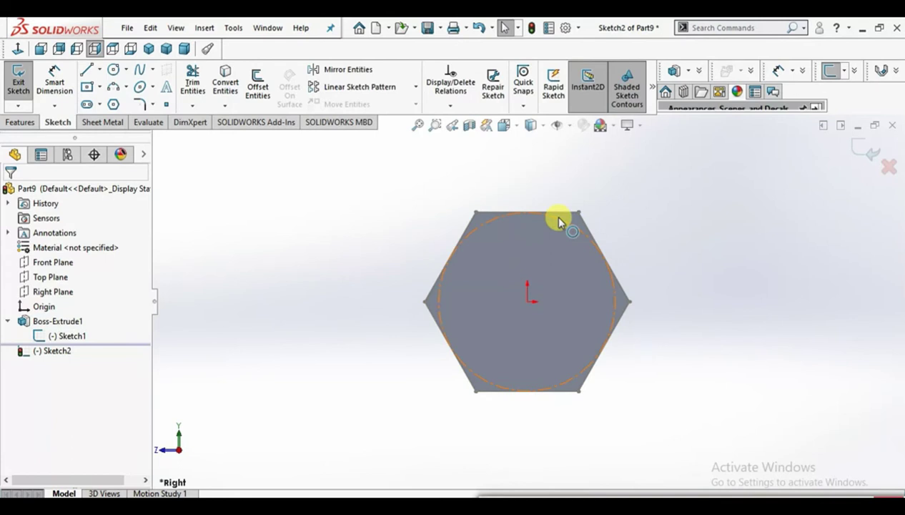
pyautogui.click(560, 222)
pyautogui.click(226, 82)
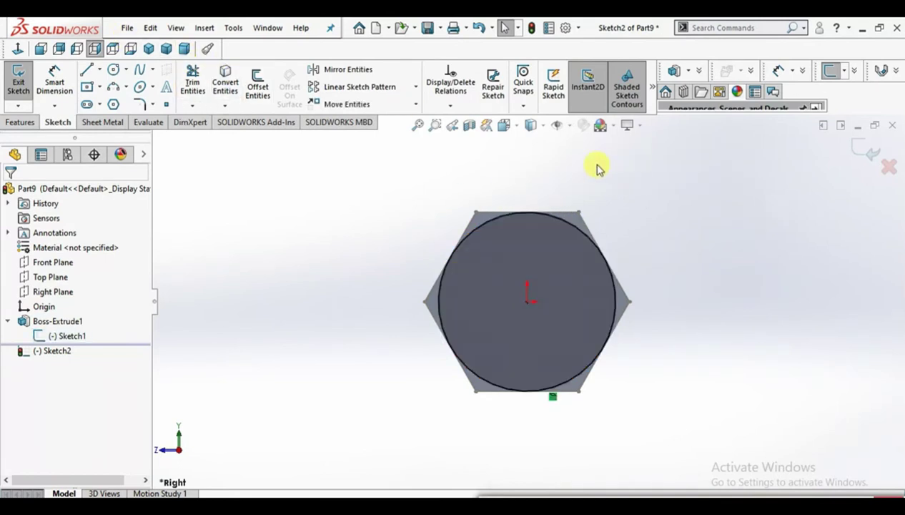
# Step: Cut-extrude the inscribed circle blind 15 mm with the cut side flipped and a 30-degree draft to bevel the nut's corners
pyautogui.click(20, 123)
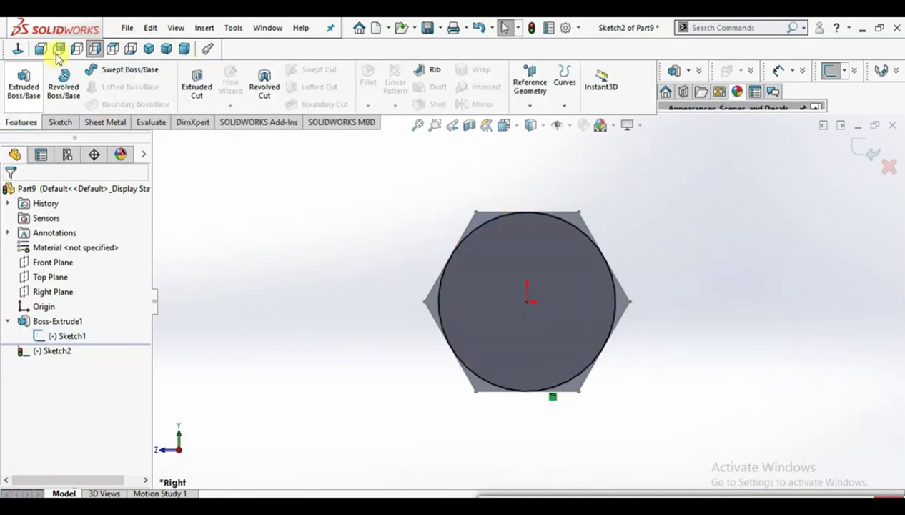
pyautogui.click(197, 84)
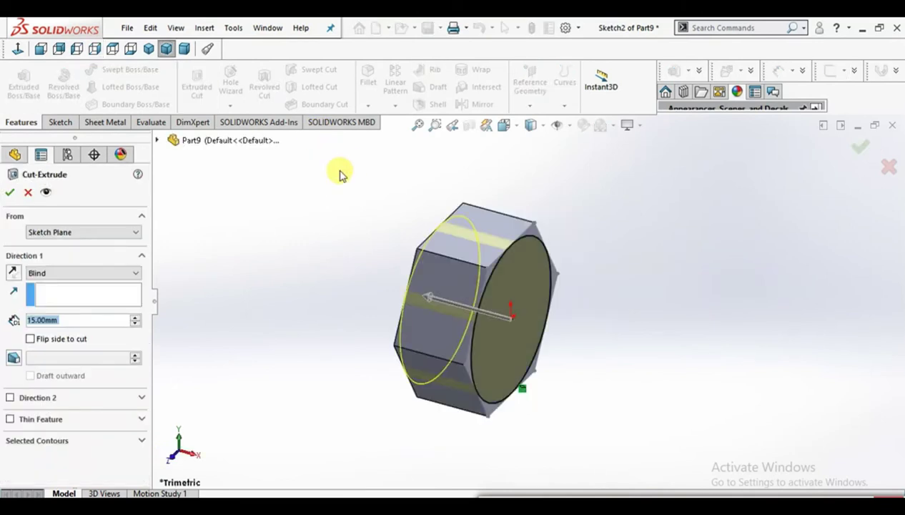
pyautogui.click(17, 360)
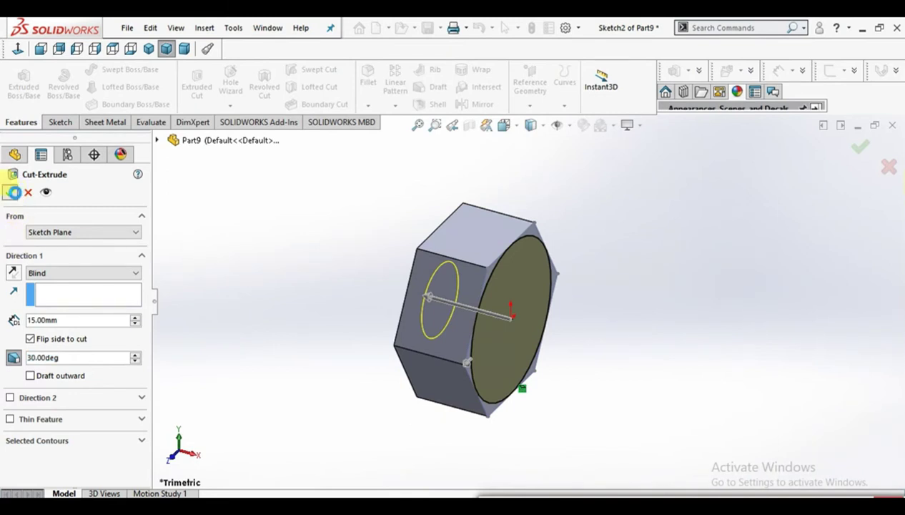
pyautogui.click(13, 191)
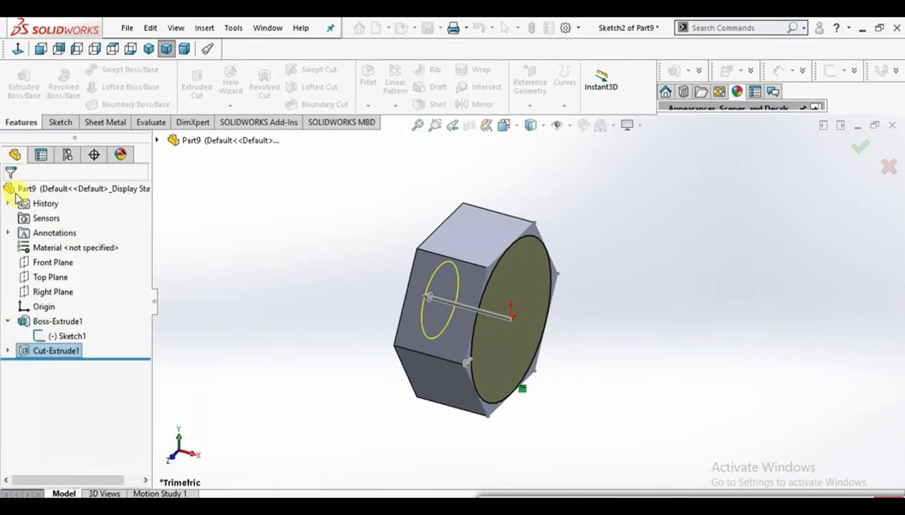
# Step: Hide the hexagon's sketch and check the beveled corners of the nut from close up
pyautogui.click(533, 227)
pyautogui.click(589, 185)
pyautogui.scroll(-4, 570, 246)
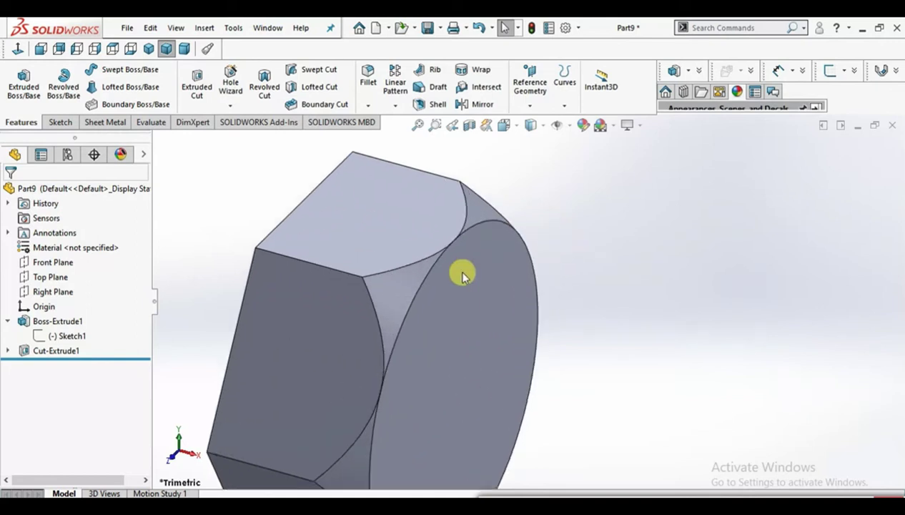
# Step: Start a sketch on the nut's unbeveled hexagonal face and draw a circle about 17.6 mm in diameter centred on the origin
pyautogui.scroll(5, 431, 345)
pyautogui.moveTo(431, 344)
pyautogui.mouseDown(button='middle')
pyautogui.moveTo(471, 335)
pyautogui.moveTo(422, 311)
pyautogui.mouseUp(button='middle')
pyautogui.click(420, 309)
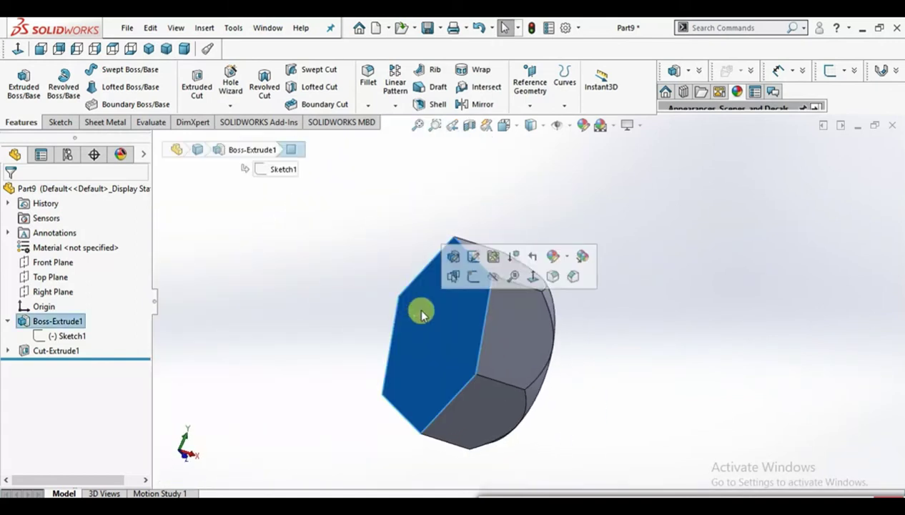
pyautogui.click(474, 284)
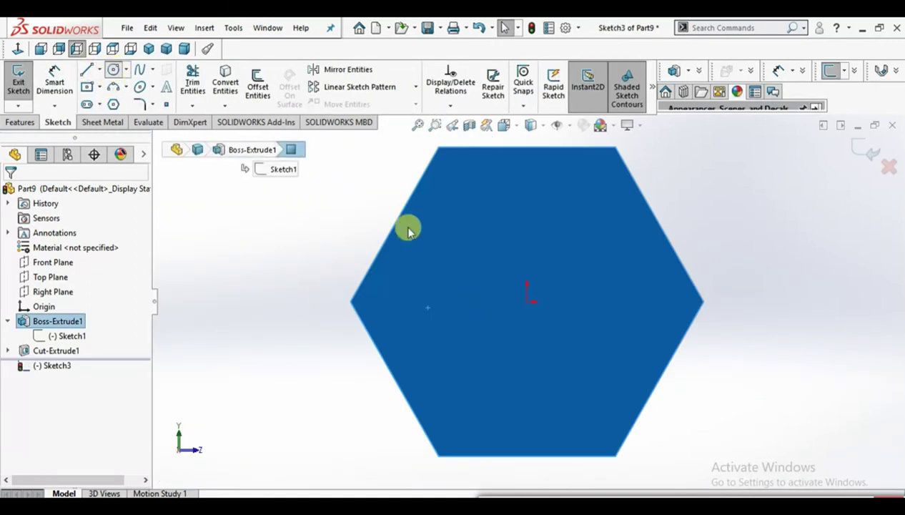
pyautogui.click(527, 301)
pyautogui.click(570, 229)
# Step: Dimension the circle on the nut's face to a diameter of 15 mm
pyautogui.click(55, 80)
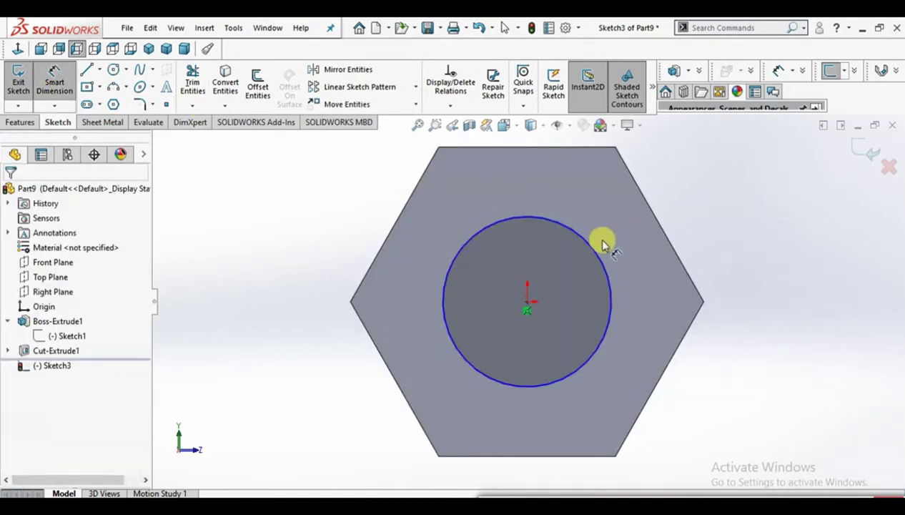
pyautogui.click(601, 246)
pyautogui.click(767, 282)
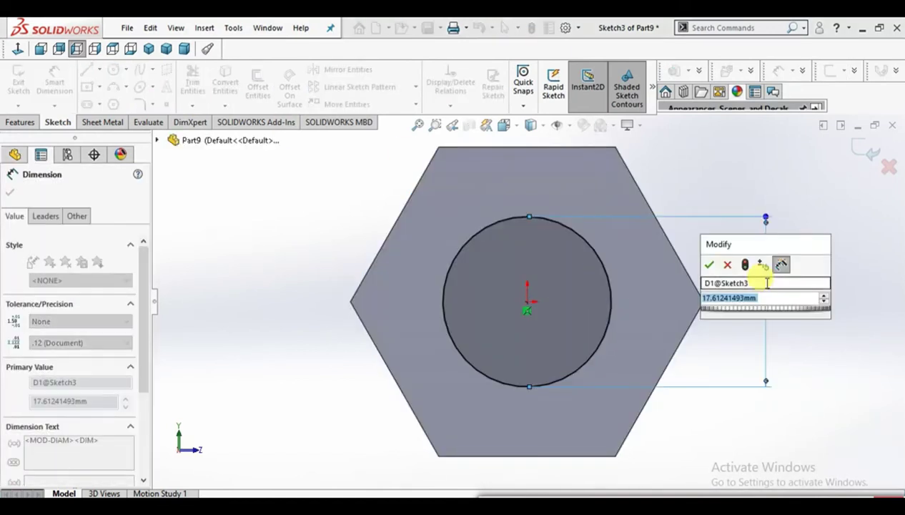
pyautogui.write('15')
pyautogui.press('Return')
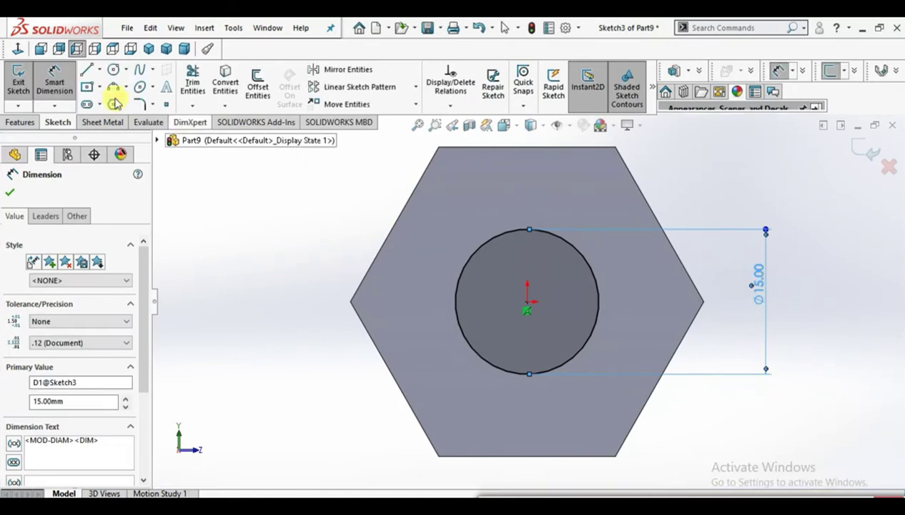
# Step: Cut-extrude the 15 mm circle with the Through All - Both end condition to make the nut's hole
pyautogui.click(27, 123)
pyautogui.click(197, 83)
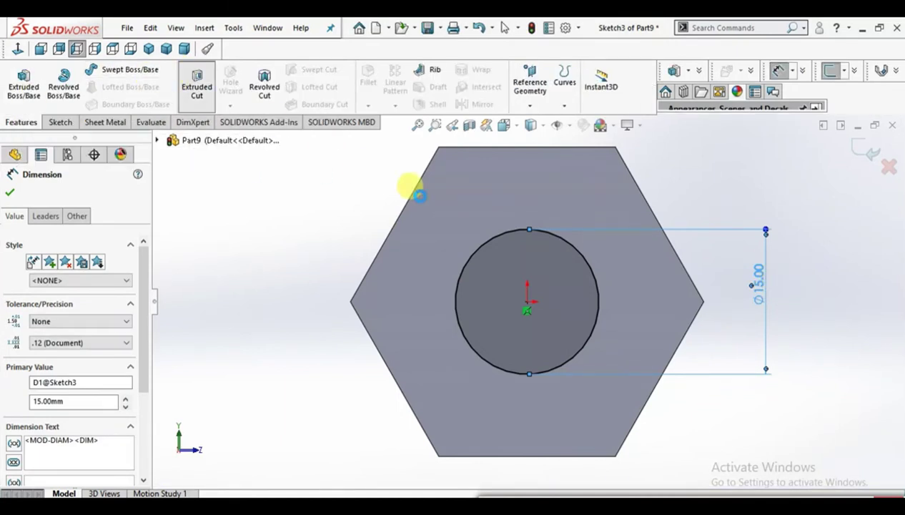
pyautogui.click(65, 274)
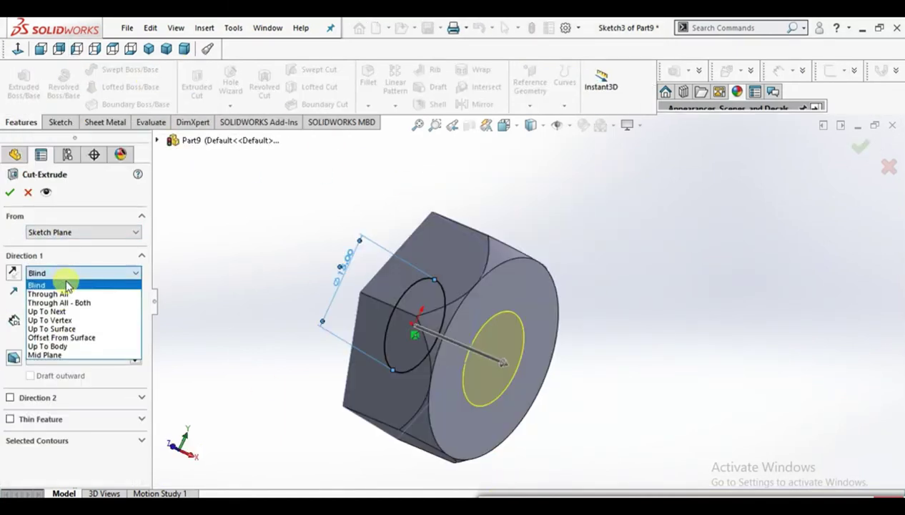
pyautogui.click(81, 304)
pyautogui.click(9, 192)
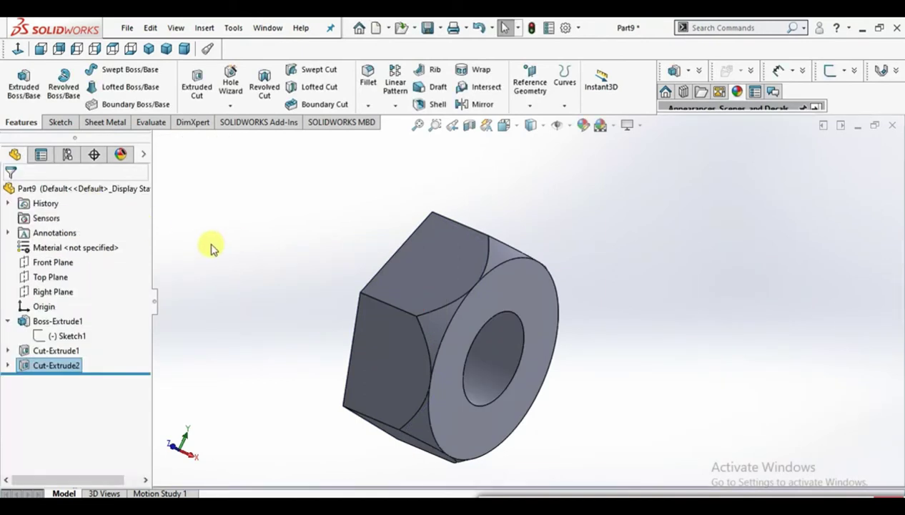
pyautogui.moveTo(570, 347); pyautogui.dragTo(527, 327, button='middle')
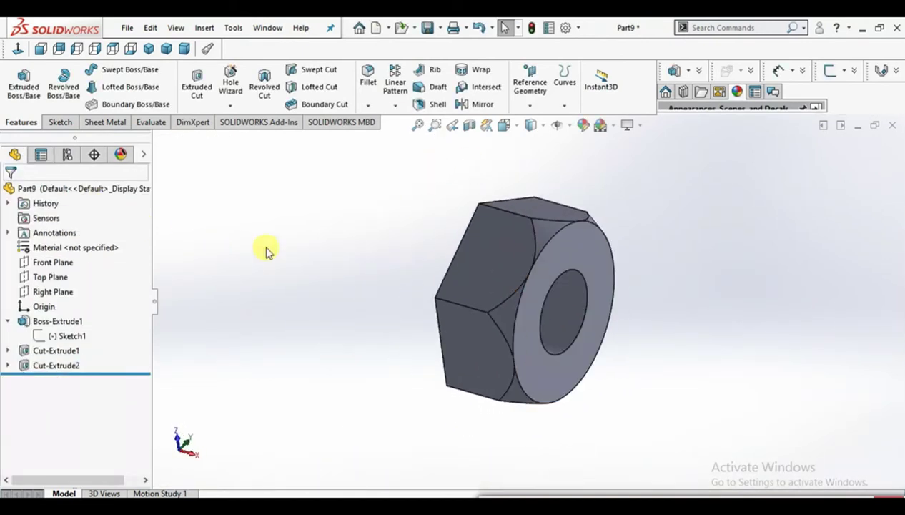
# Step: Assign the material Alloy Steel (SS) to the nut
pyautogui.click(52, 249)
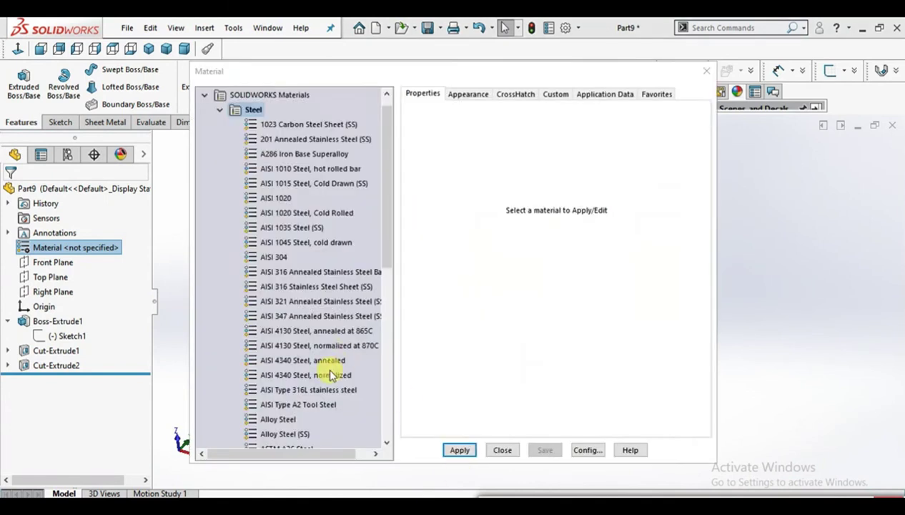
pyautogui.click(272, 430)
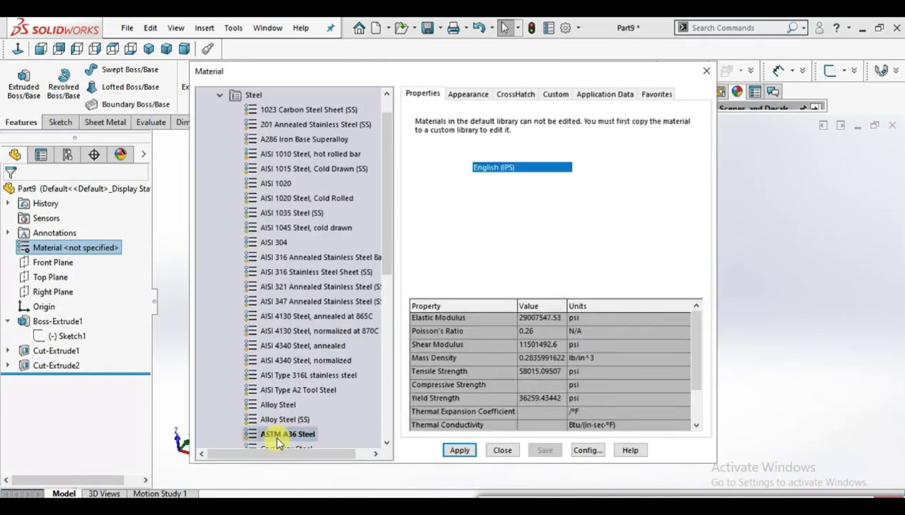
pyautogui.click(460, 450)
pyautogui.click(503, 450)
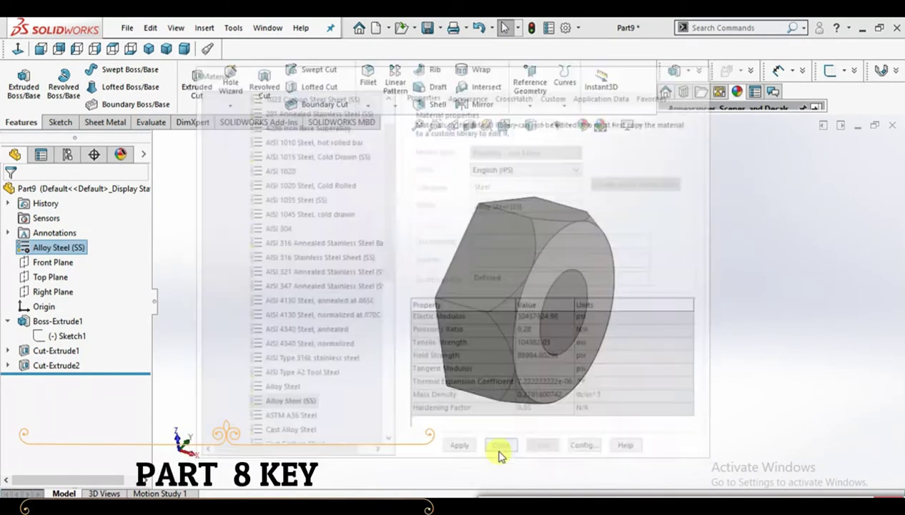
pyautogui.moveTo(523, 345); pyautogui.dragTo(399, 299, button='middle')
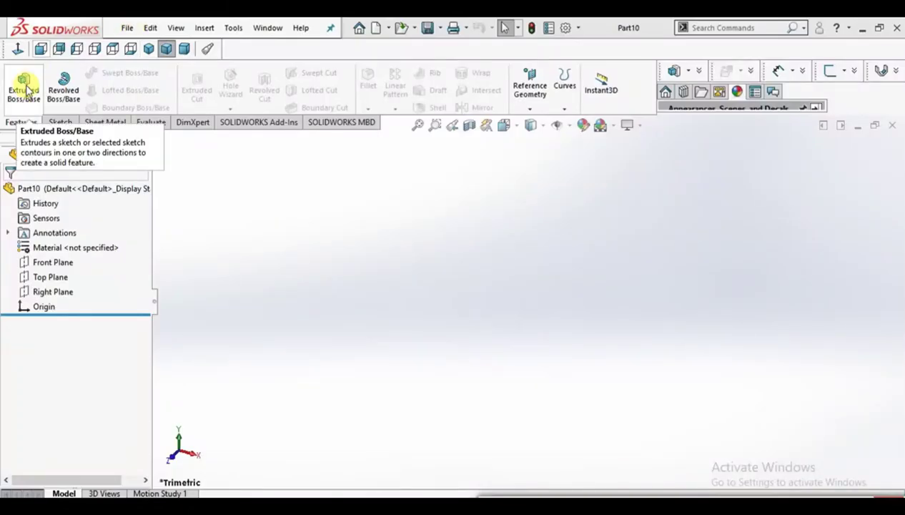
# Step: Start a boss extrusion in the new part and sketch a corner rectangle about 34 mm wide on the Right Plane, starting at the origin
pyautogui.click(24, 86)
pyautogui.click(501, 282)
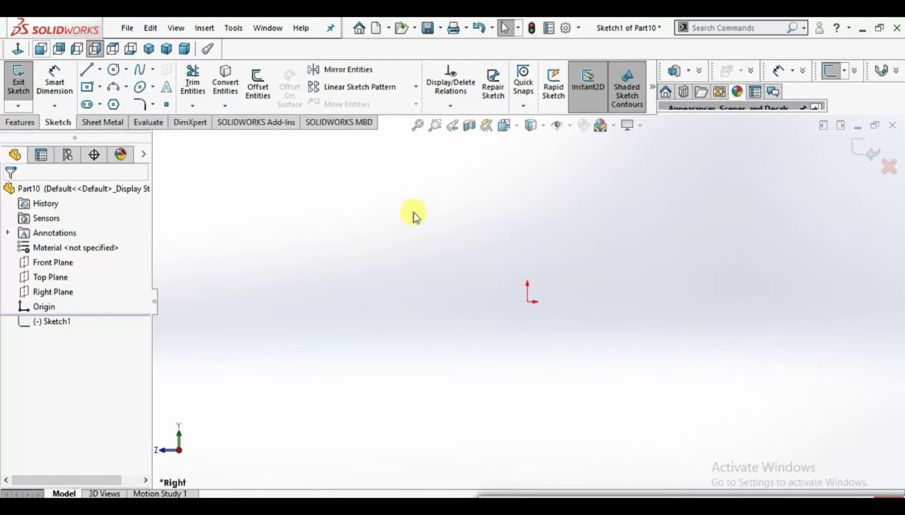
pyautogui.click(86, 88)
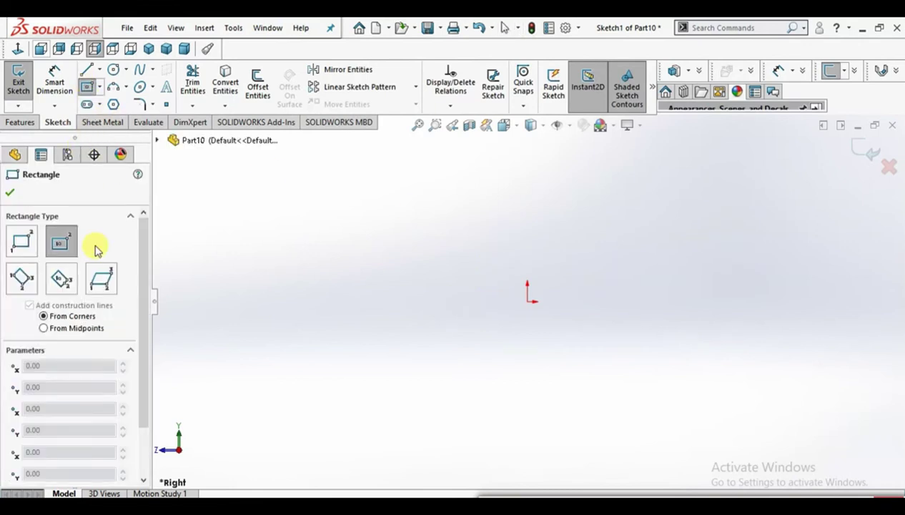
pyautogui.click(23, 242)
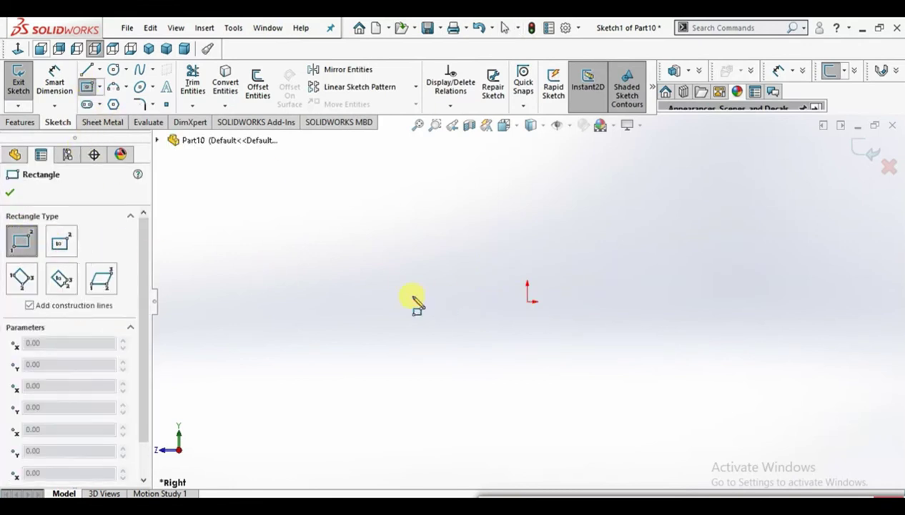
pyautogui.click(528, 301)
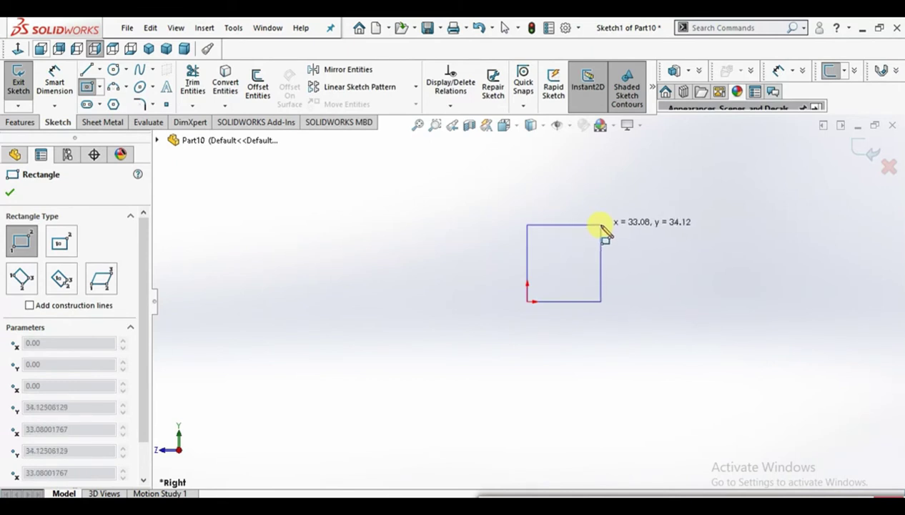
pyautogui.click(604, 222)
pyautogui.press('Escape')
# Step: Dimension the rectangle's top and side edges to 5 mm each
pyautogui.click(574, 201)
pyautogui.click(571, 185)
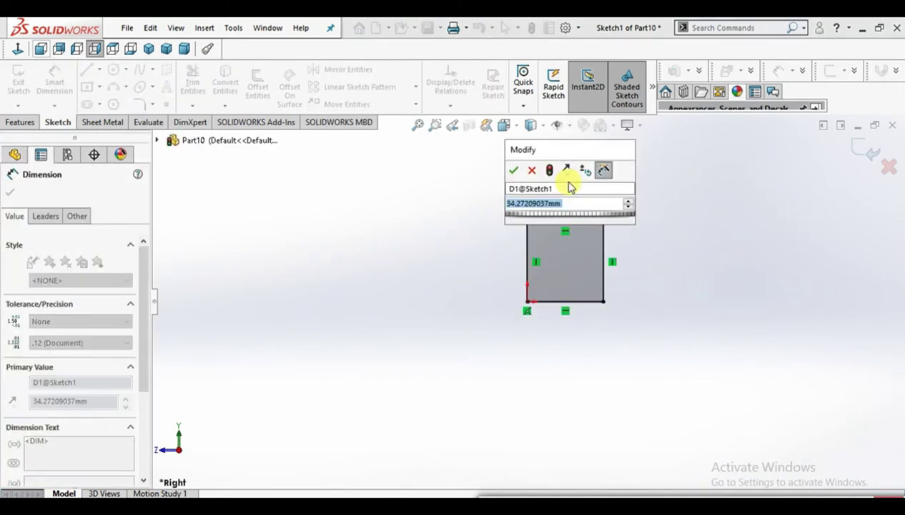
pyautogui.write('5')
pyautogui.press('Return')
pyautogui.click(602, 243)
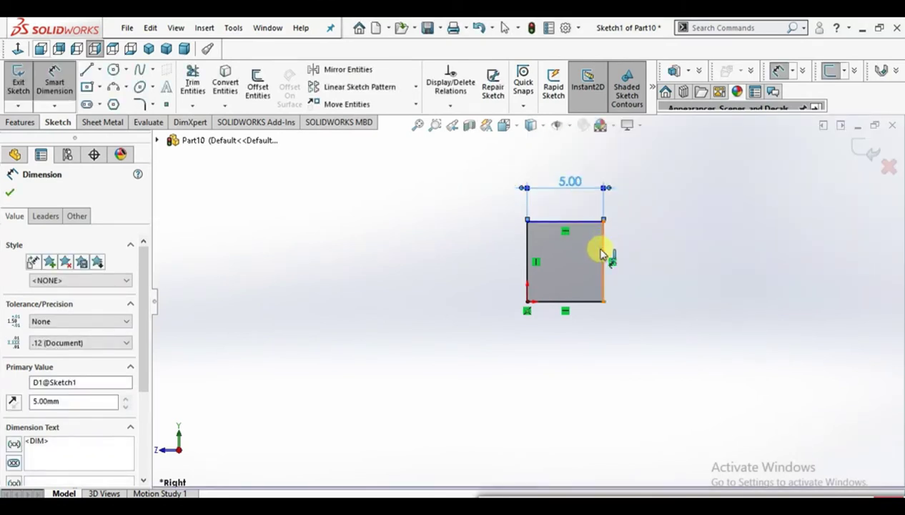
pyautogui.click(636, 249)
pyautogui.press('Return')
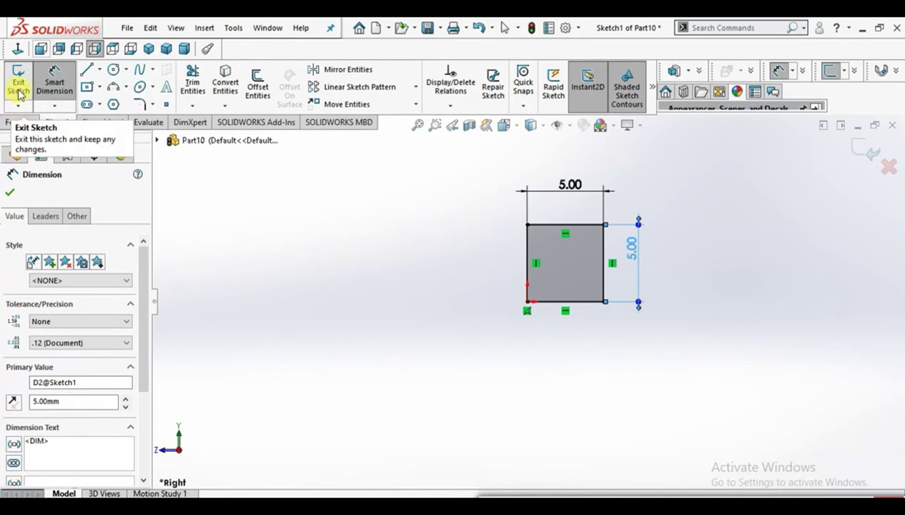
# Step: Finish the square sketch and extrude it blind 35 mm in the reversed direction
pyautogui.click(19, 91)
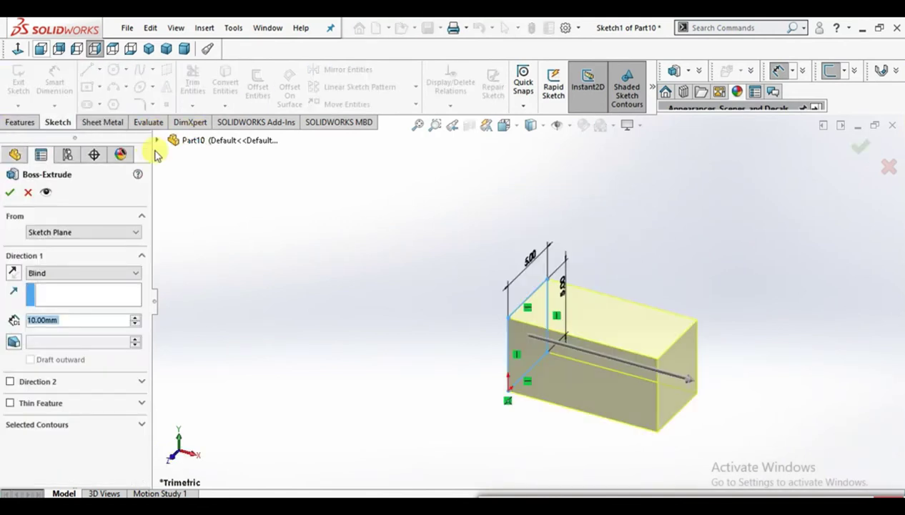
pyautogui.scroll(5, 217, 240)
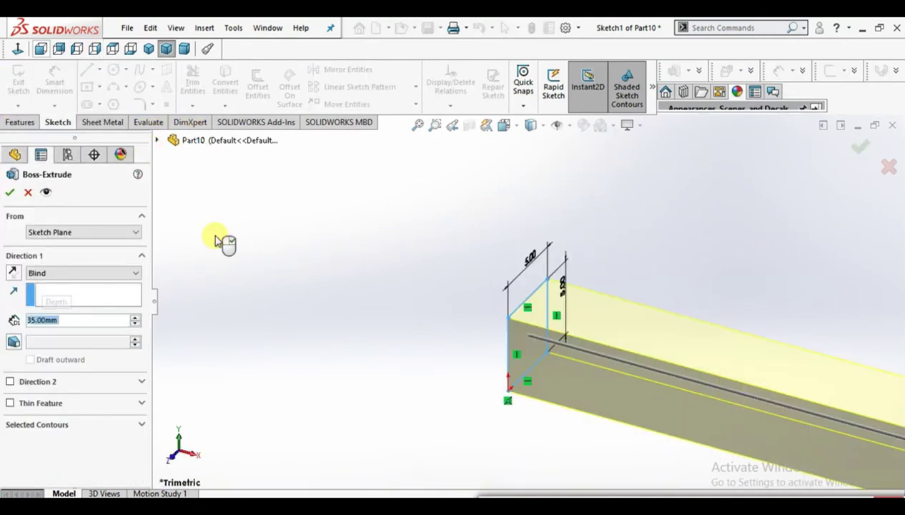
pyautogui.click(13, 278)
pyautogui.press('Return')
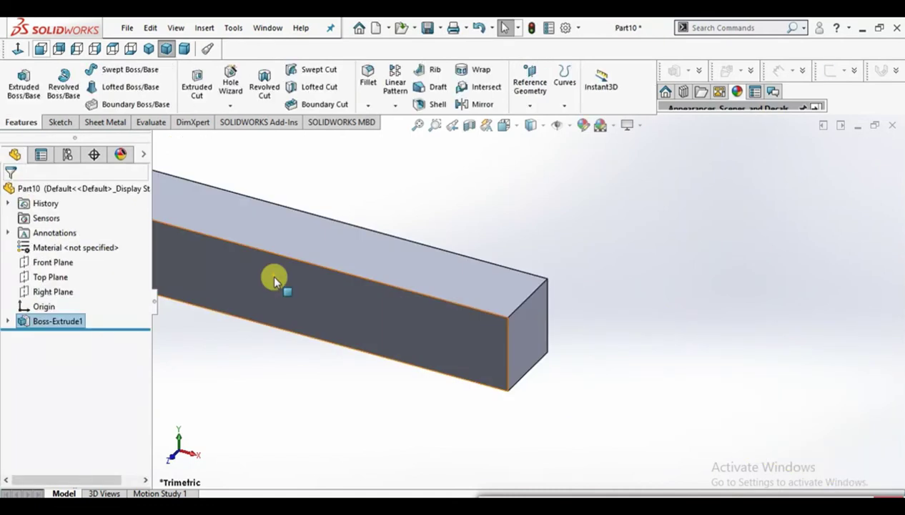
# Step: Sketch a closed outline on the bar's long front face, sloping from about 1.7 mm below one upper corner to the other and closing above the bar
pyautogui.click(273, 277)
pyautogui.click(328, 236)
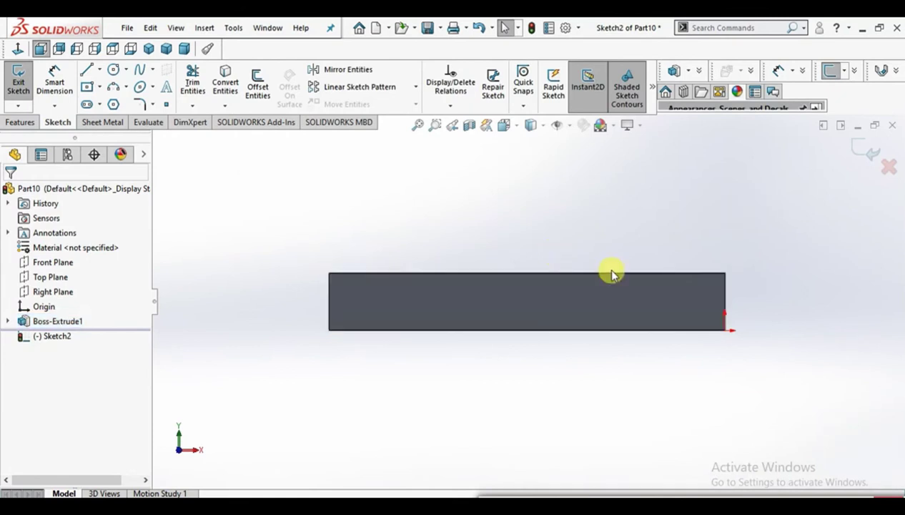
pyautogui.click(87, 70)
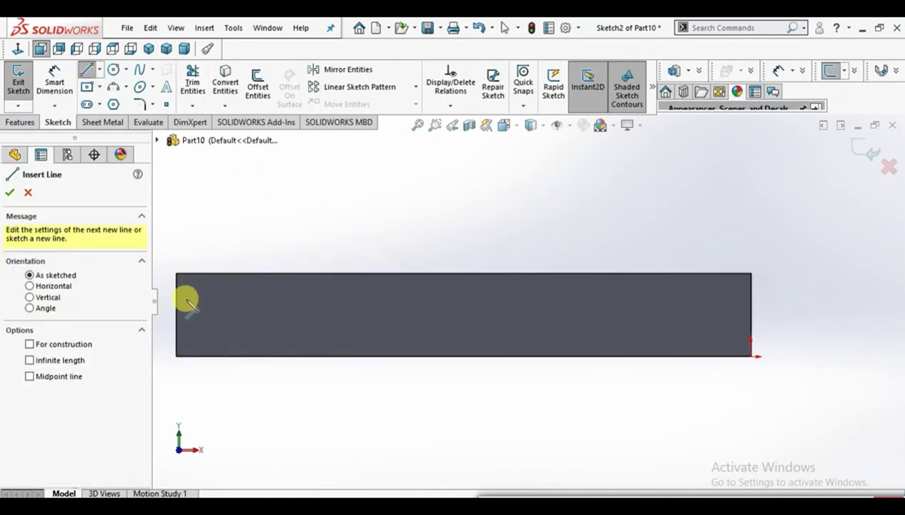
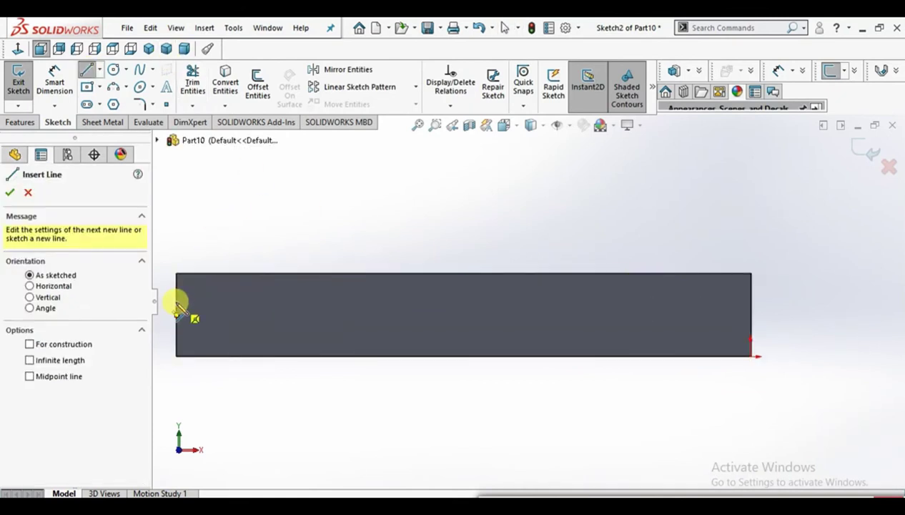
pyautogui.click(178, 301)
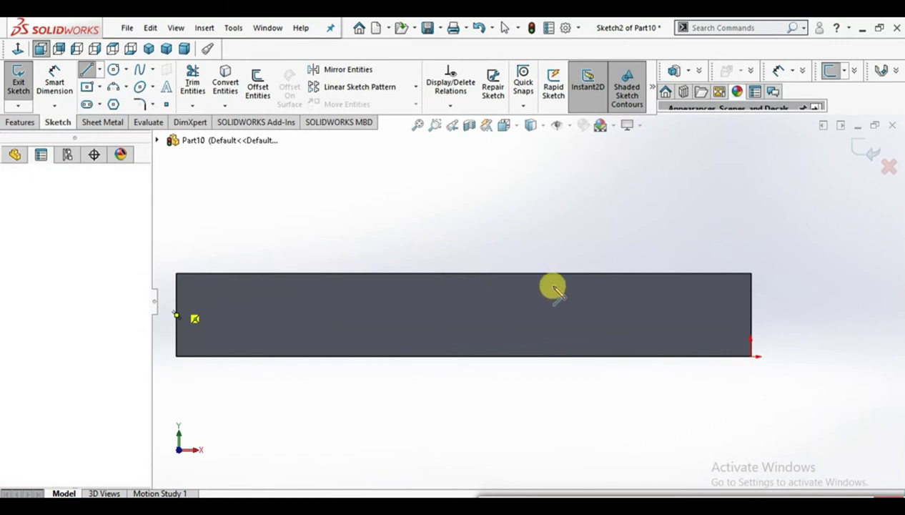
pyautogui.click(751, 274)
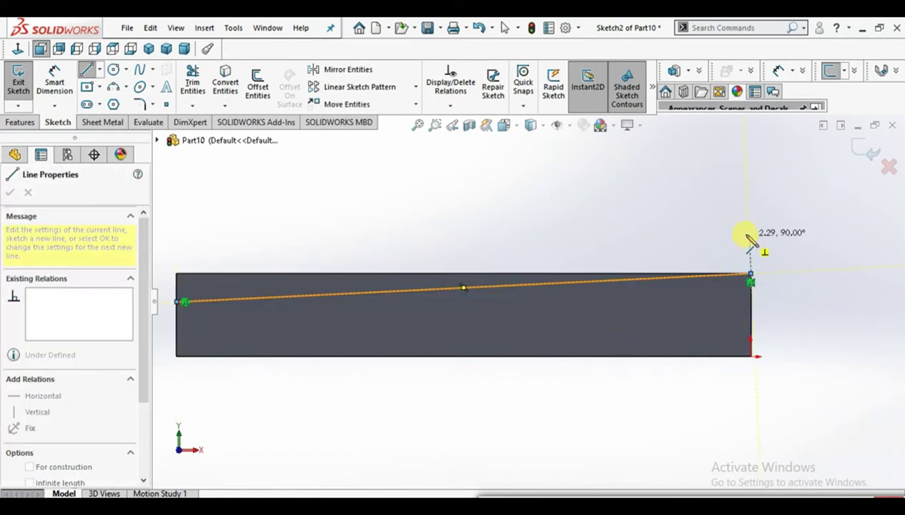
pyautogui.click(177, 233)
pyautogui.click(178, 302)
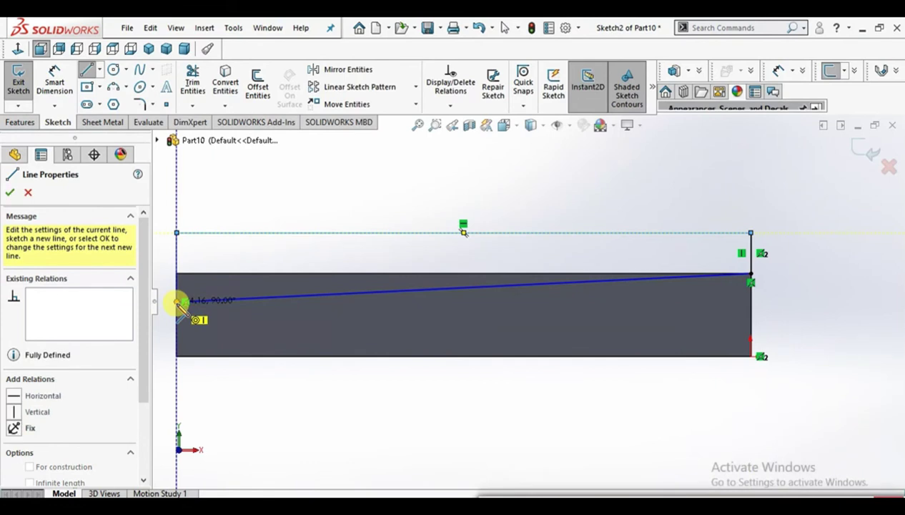
# Step: Dimension the lower end of the sloped line to 0.35 mm below the bar's top edge
pyautogui.click(88, 69)
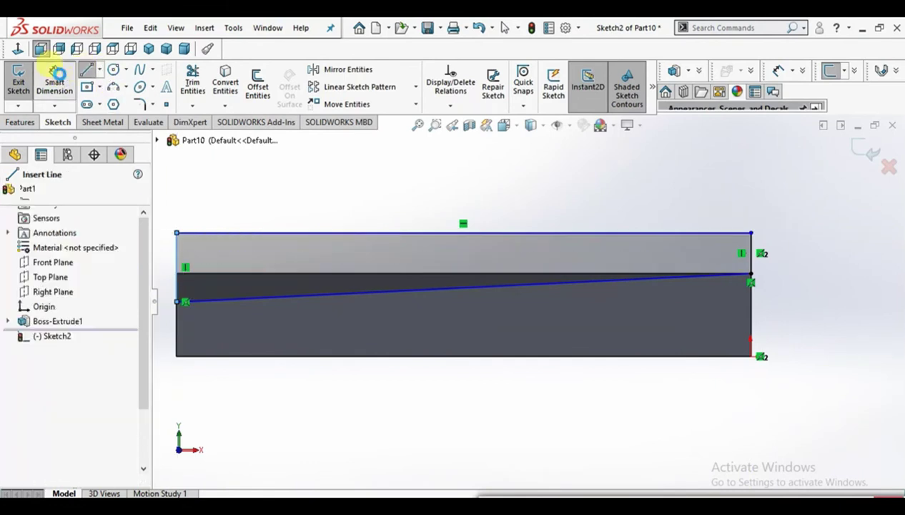
pyautogui.click(183, 302)
pyautogui.click(170, 294)
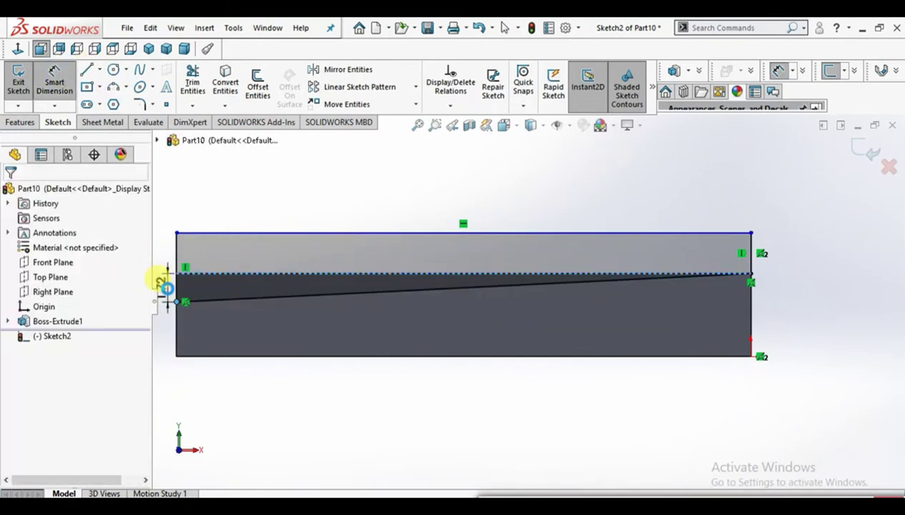
pyautogui.write('0.35')
pyautogui.press('Return')
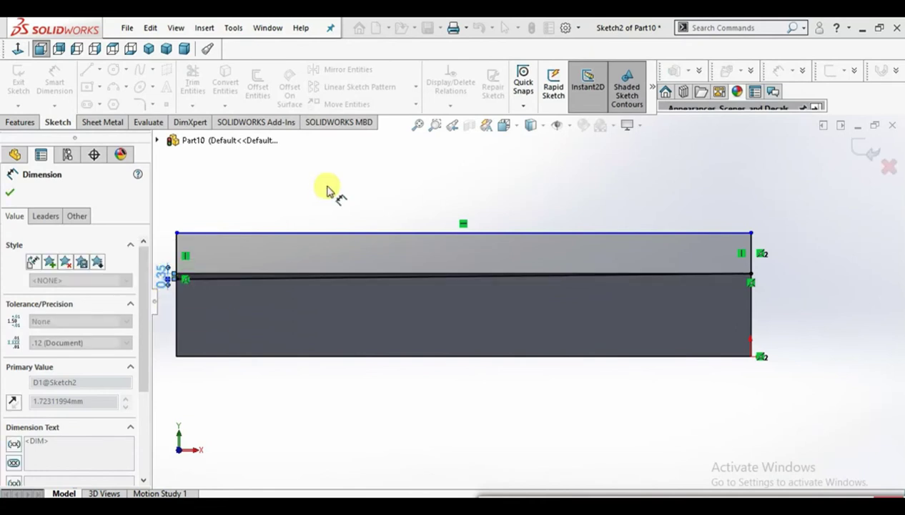
pyautogui.click(337, 184)
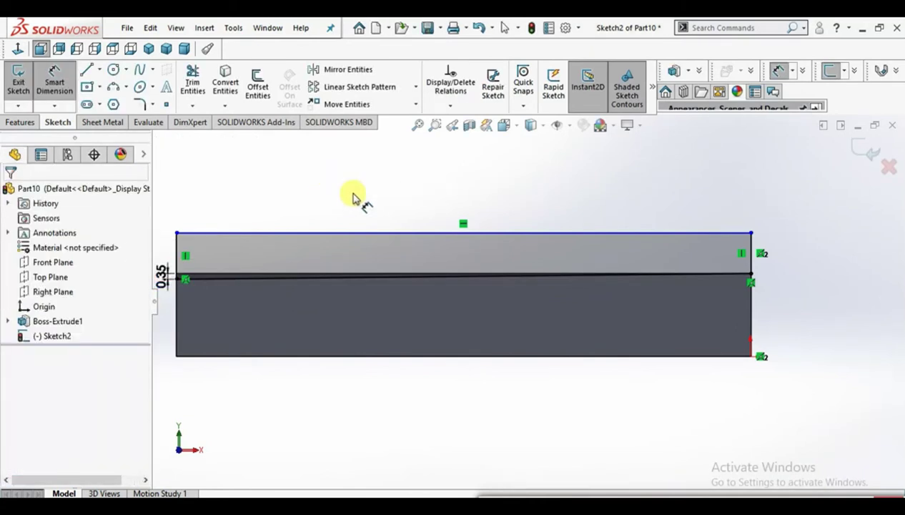
# Step: Cut-extrude the sloped outline Through All - Both to remove the wedge along the bar's upper face
pyautogui.click(21, 122)
pyautogui.click(191, 82)
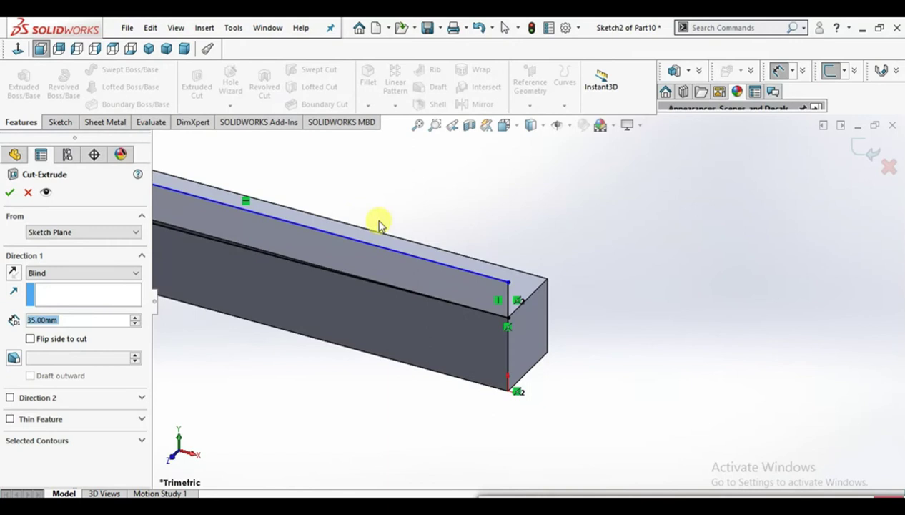
pyautogui.click(78, 272)
pyautogui.click(66, 304)
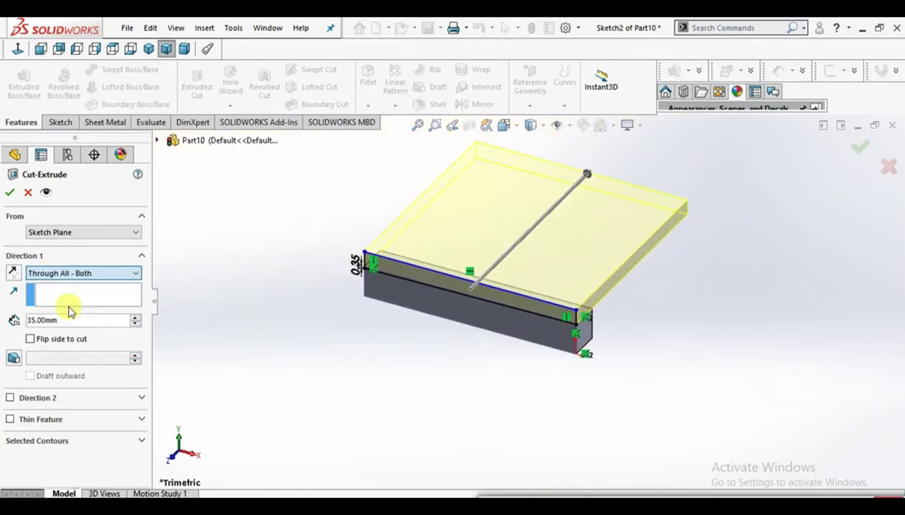
pyautogui.click(14, 273)
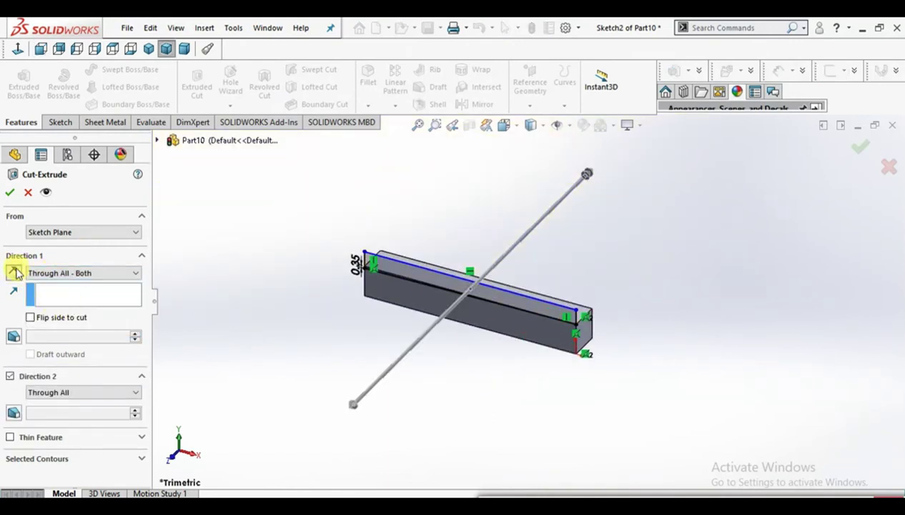
pyautogui.click(14, 273)
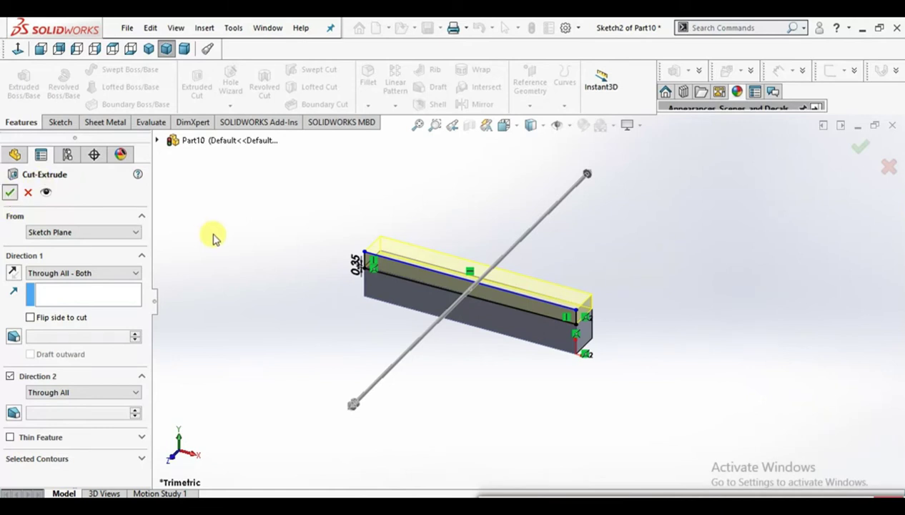
# Step: Examine the tapered bar from several angles and view both of its end faces head-on
pyautogui.scroll(-4, 511, 338)
pyautogui.moveTo(535, 288); pyautogui.dragTo(688, 279, button='middle')
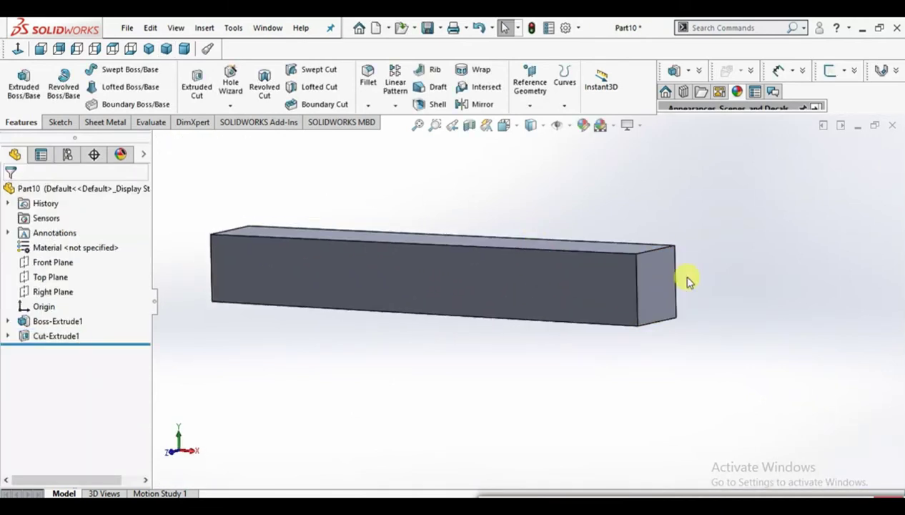
pyautogui.click(662, 285)
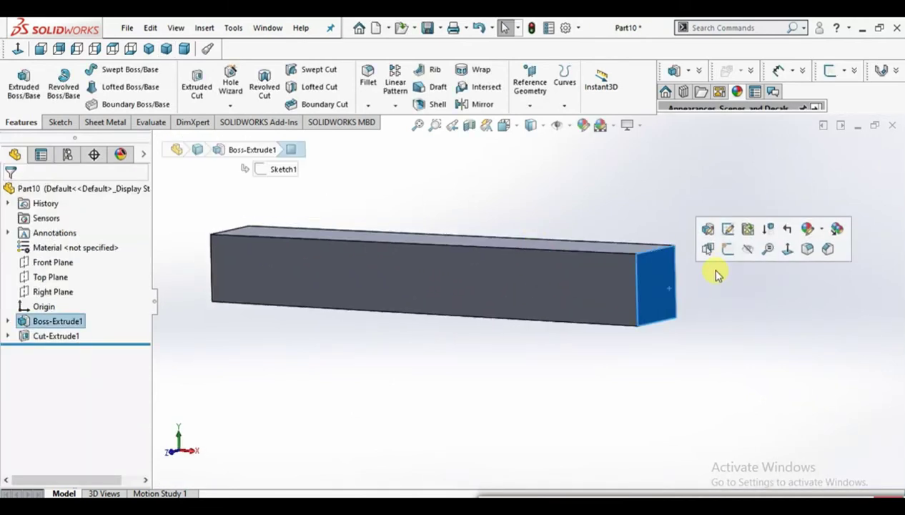
pyautogui.click(788, 249)
pyautogui.moveTo(421, 281); pyautogui.dragTo(531, 331, button='middle')
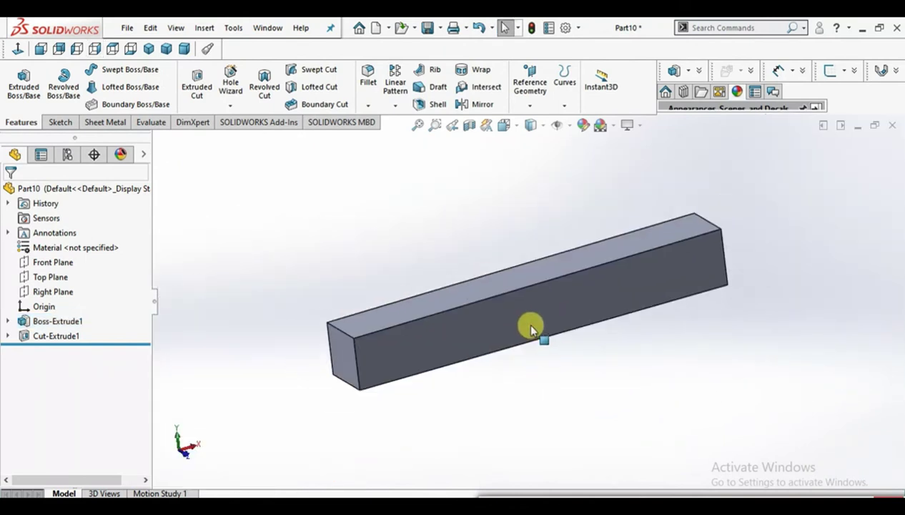
pyautogui.scroll(-2, 531, 329)
pyautogui.click(312, 363)
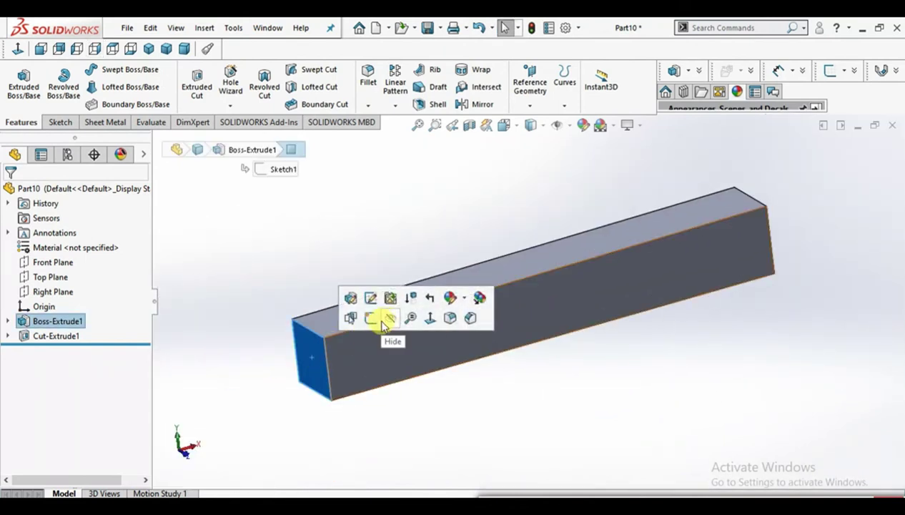
pyautogui.click(429, 318)
pyautogui.click(233, 285)
pyautogui.scroll(1, 453, 260)
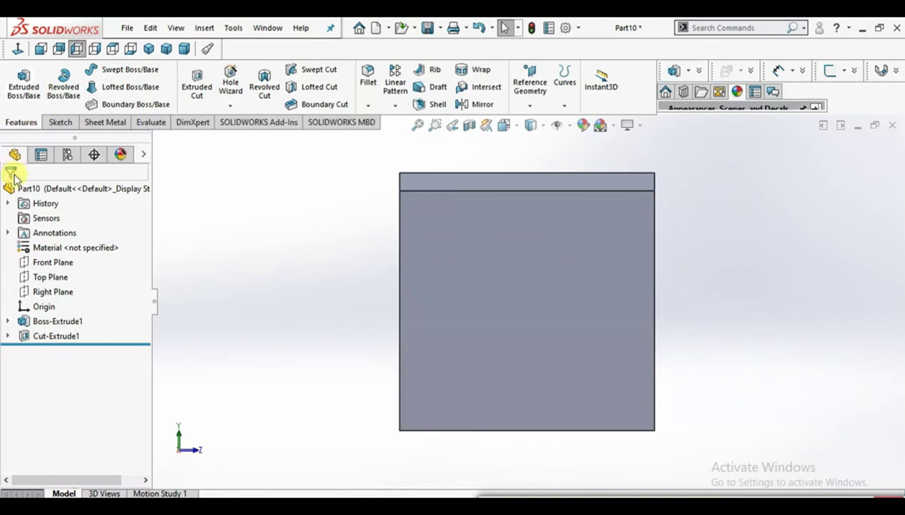
# Step: Assign the Alloy Steel (SS) material to the tapered key
pyautogui.rightClick(39, 248)
pyautogui.click(80, 239)
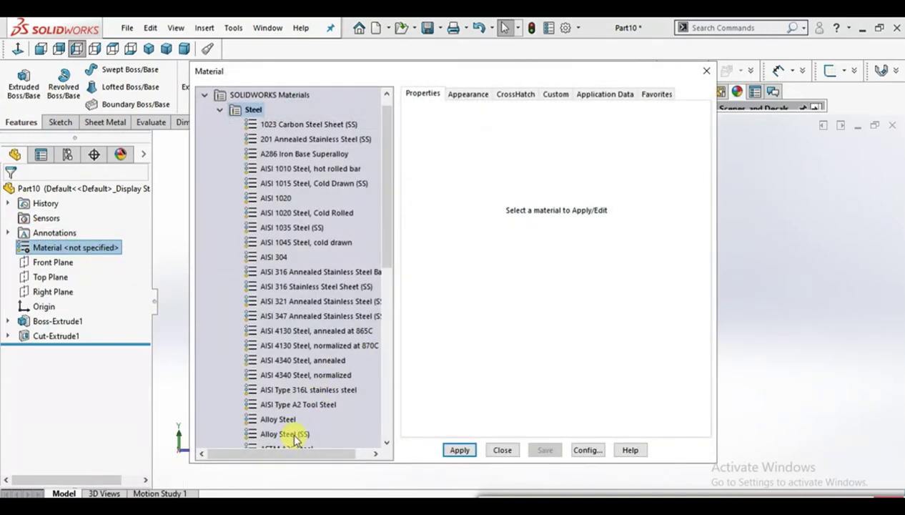
pyautogui.click(293, 434)
pyautogui.click(459, 450)
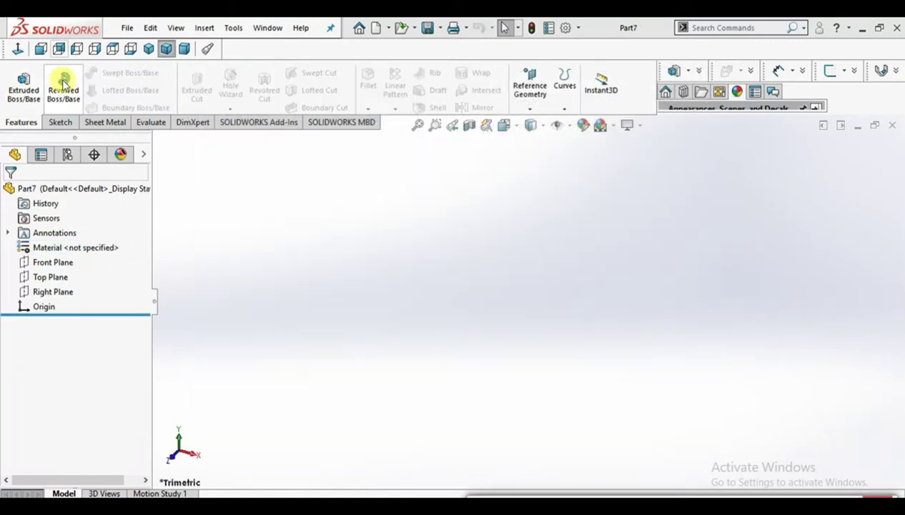
# Step: Start a revolved boss on the Front Plane of Part7 and sketch a closed stepped profile from the origin, about 129 mm long with a raised collar
pyautogui.click(64, 80)
pyautogui.click(609, 282)
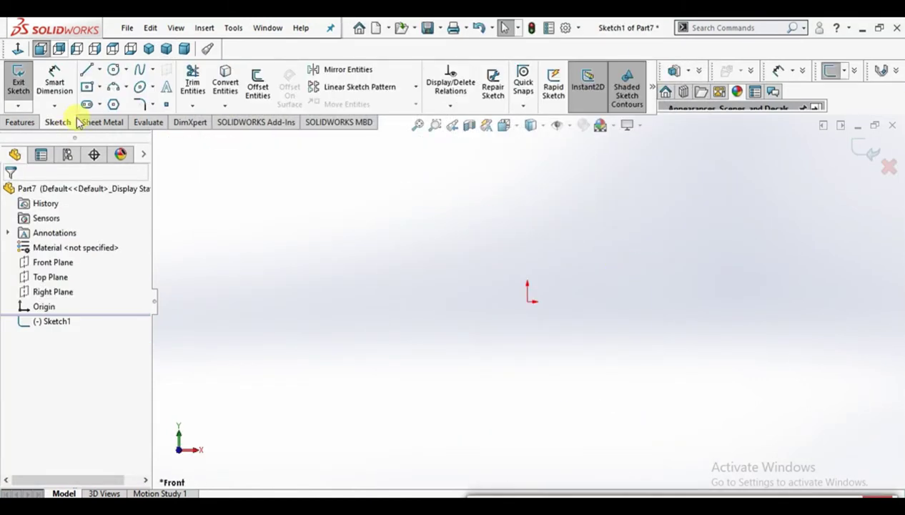
pyautogui.press('l')
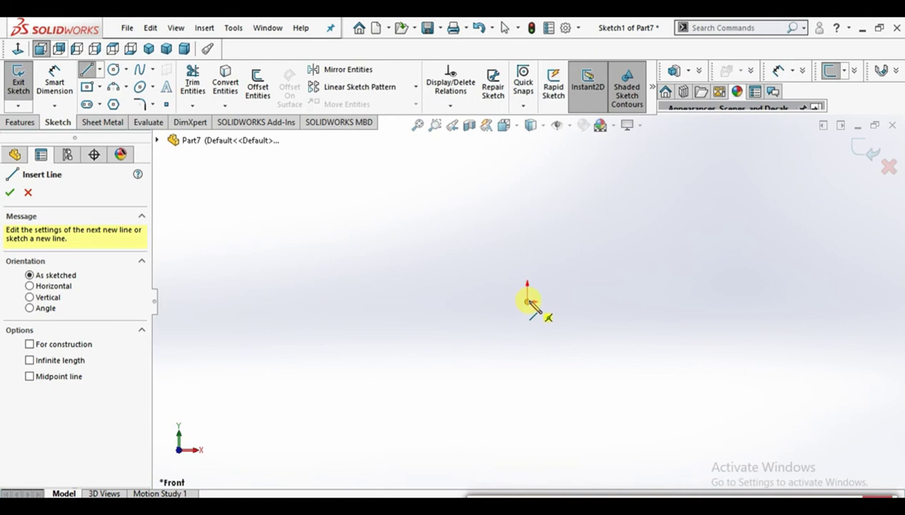
pyautogui.click(530, 300)
pyautogui.click(528, 282)
pyautogui.click(652, 282)
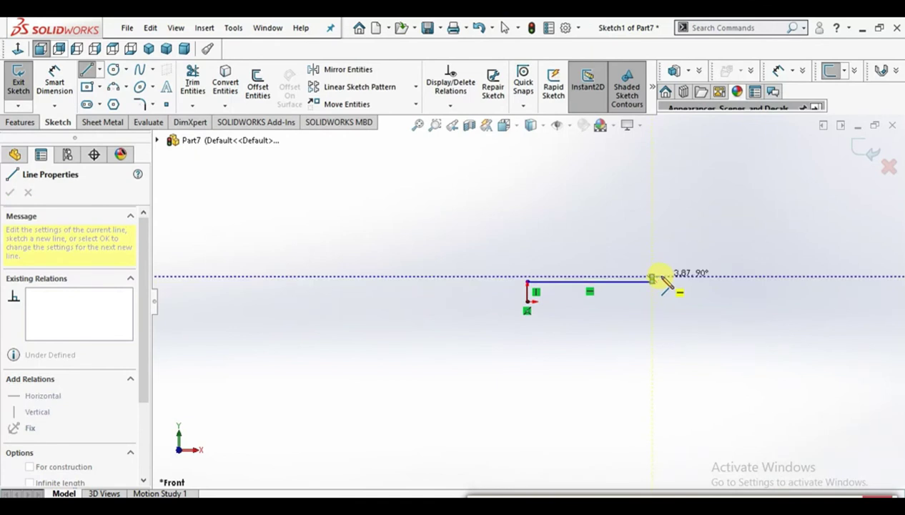
pyautogui.click(661, 257)
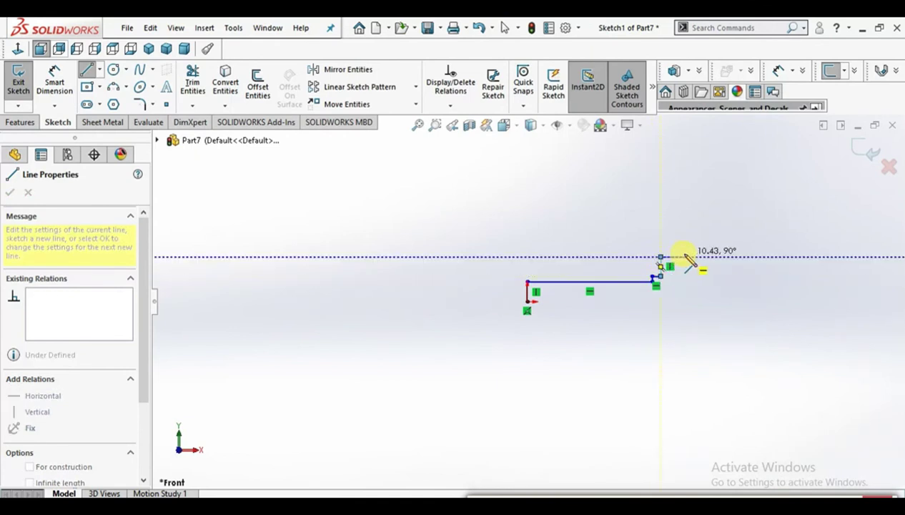
pyautogui.click(685, 257)
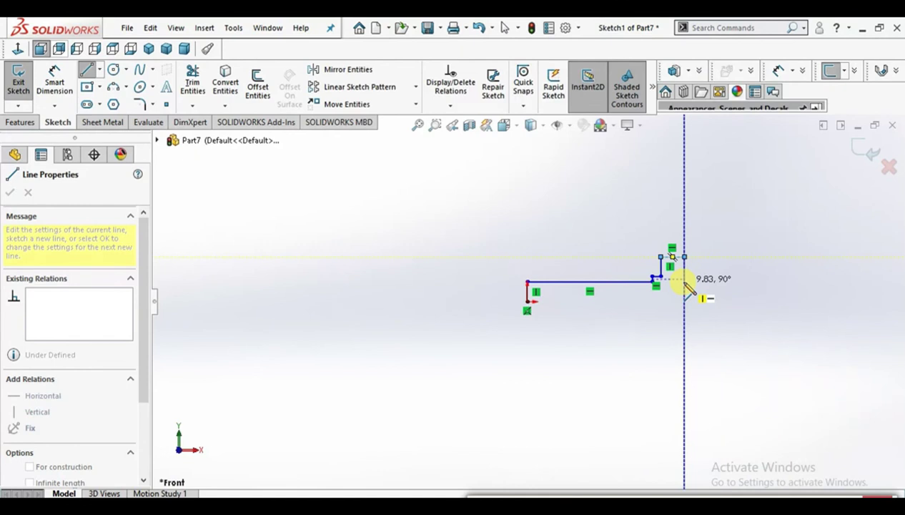
pyautogui.click(684, 281)
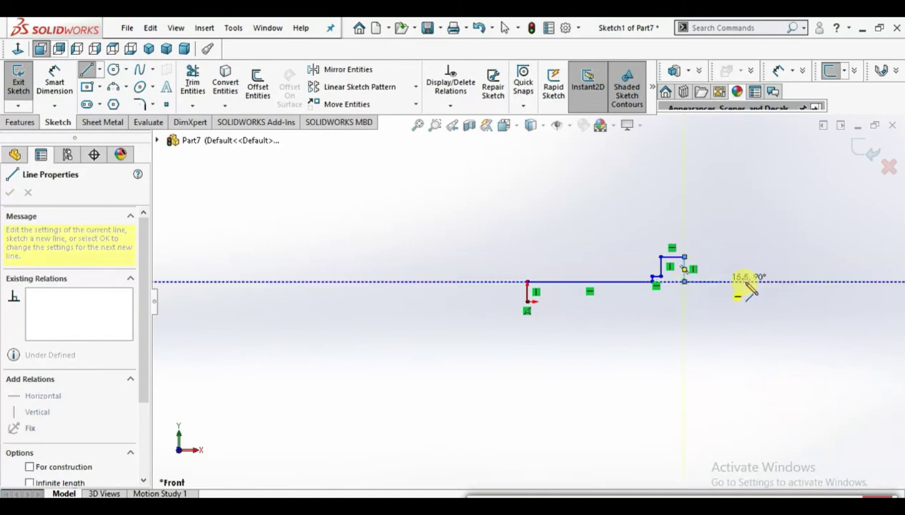
pyautogui.click(814, 281)
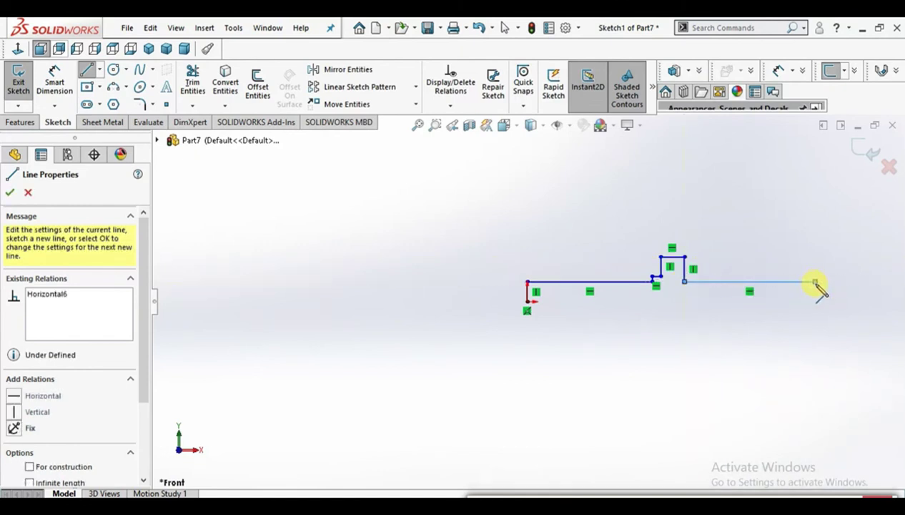
pyautogui.click(815, 300)
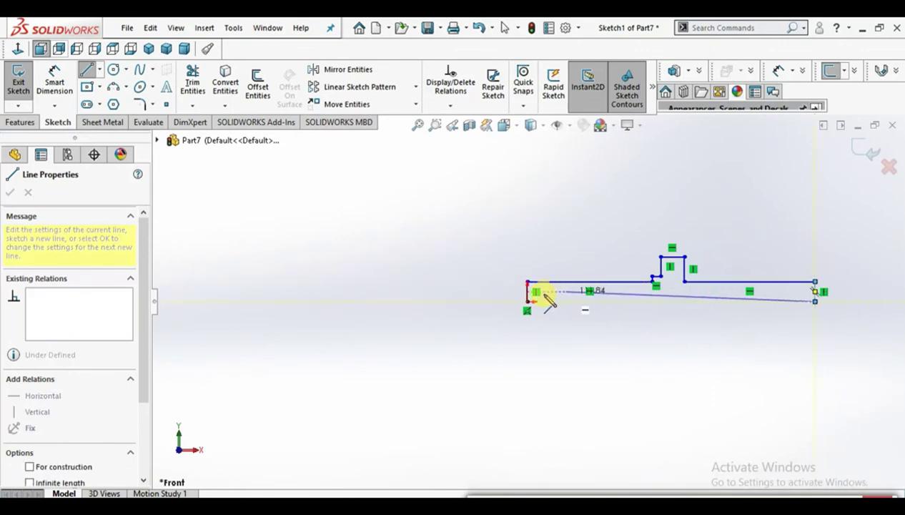
pyautogui.click(529, 302)
pyautogui.press('f')
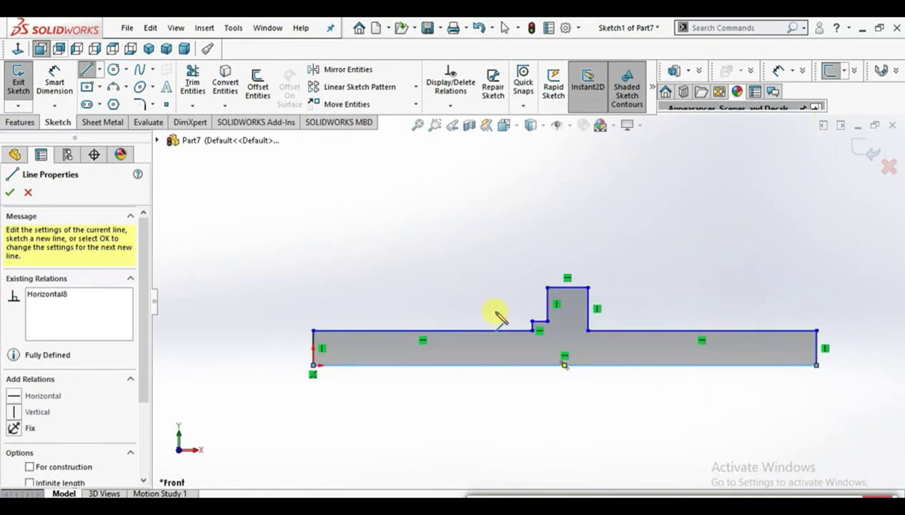
# Step: Dimension the distance from the profile's origin end to the near side of the raised collar as 60 mm
pyautogui.click(50, 80)
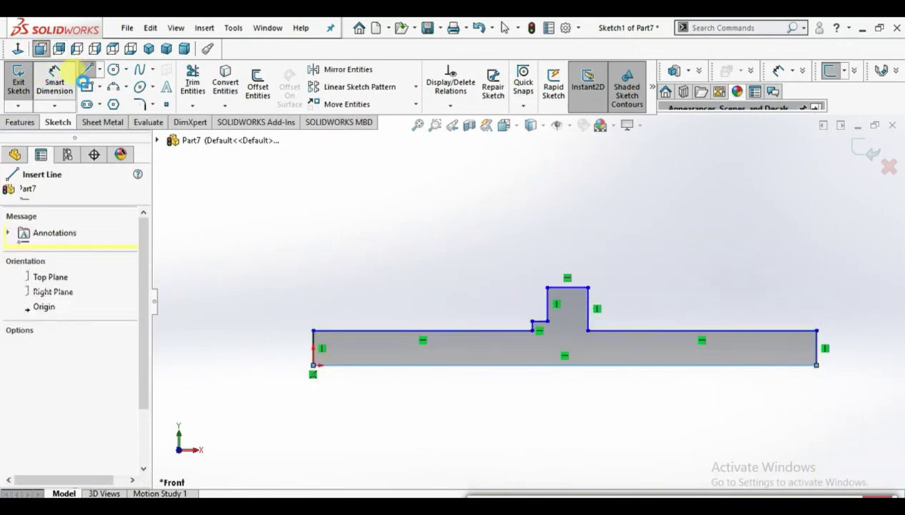
pyautogui.click(478, 329)
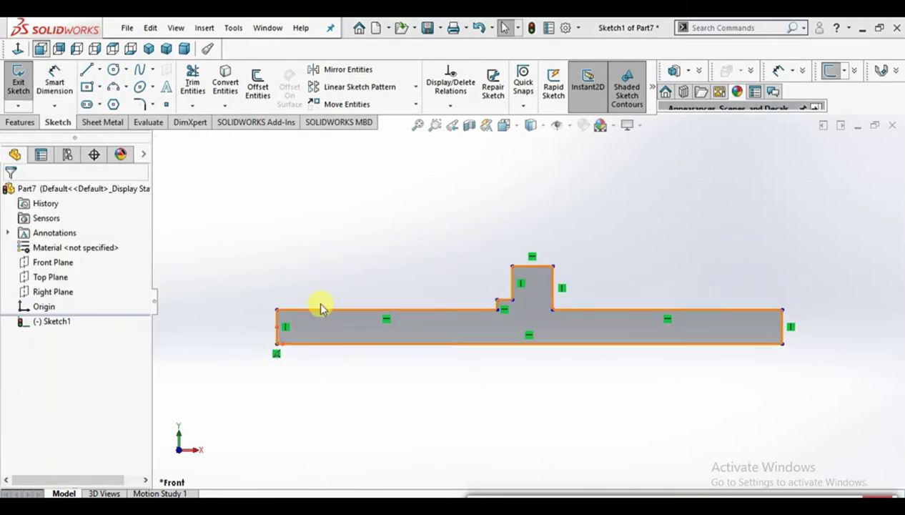
pyautogui.click(55, 72)
pyautogui.click(511, 292)
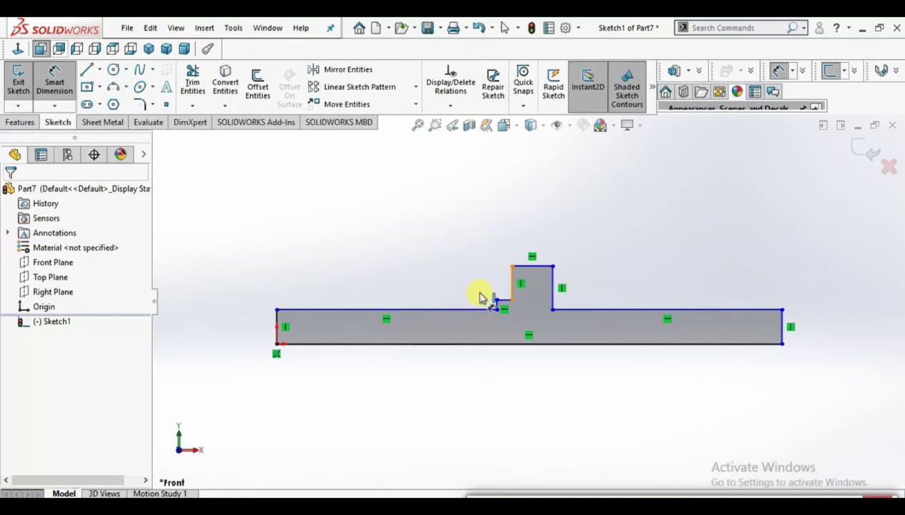
pyautogui.click(279, 342)
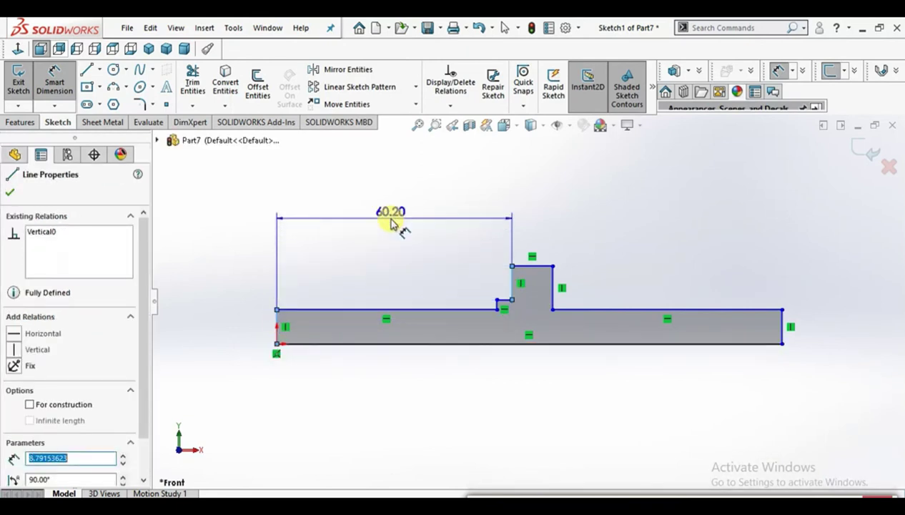
pyautogui.click(391, 224)
pyautogui.write('60')
pyautogui.press('Return')
pyautogui.click(566, 351)
# Step: Dimension the height of the 60 mm side's long upper edge above the base line as 7.53 mm
pyautogui.scroll(1, 536, 313)
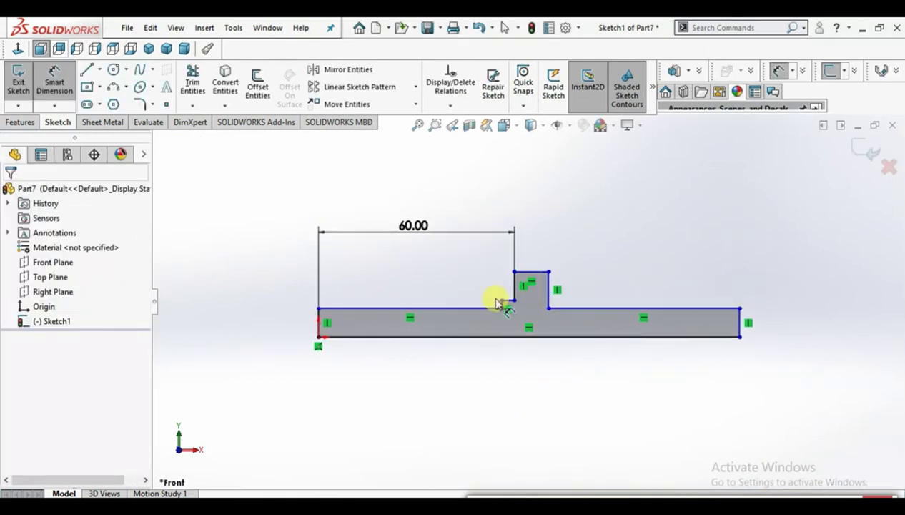
pyautogui.click(464, 334)
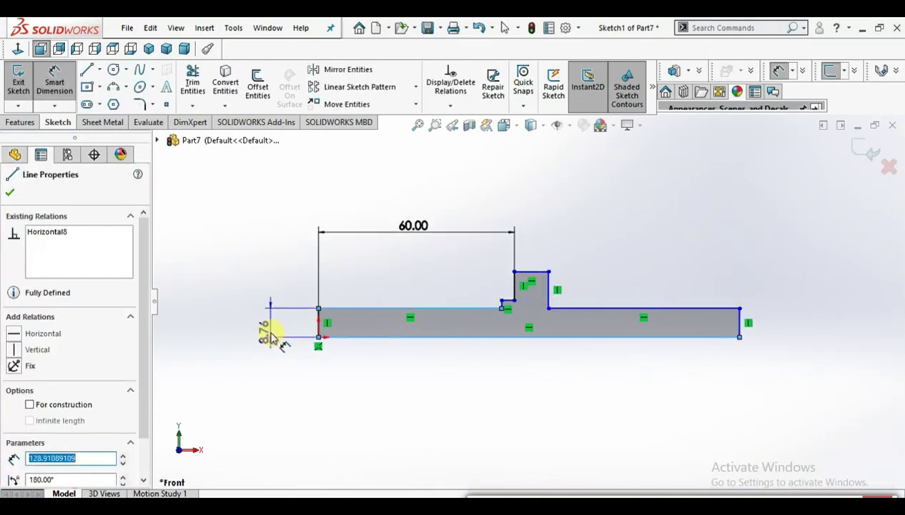
pyautogui.click(272, 336)
pyautogui.write('7.53')
pyautogui.press('Return')
pyautogui.click(254, 288)
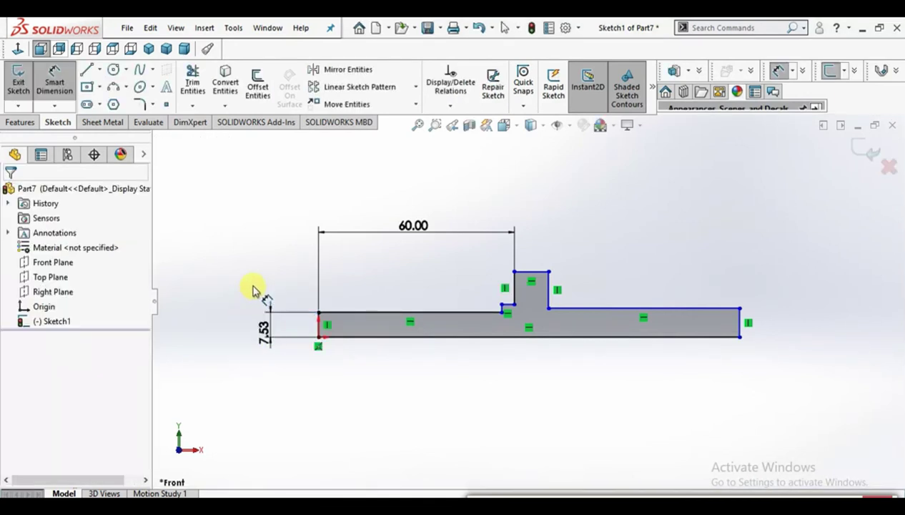
# Step: Dimension the height of the collar's top edge above the base line as 12.5 mm
pyautogui.scroll(-2, 656, 339)
pyautogui.click(470, 241)
pyautogui.click(487, 335)
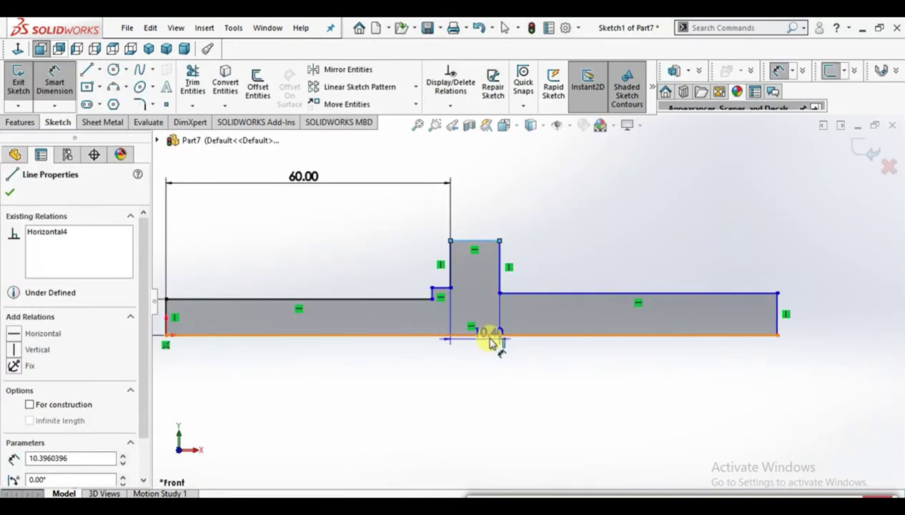
pyautogui.click(345, 283)
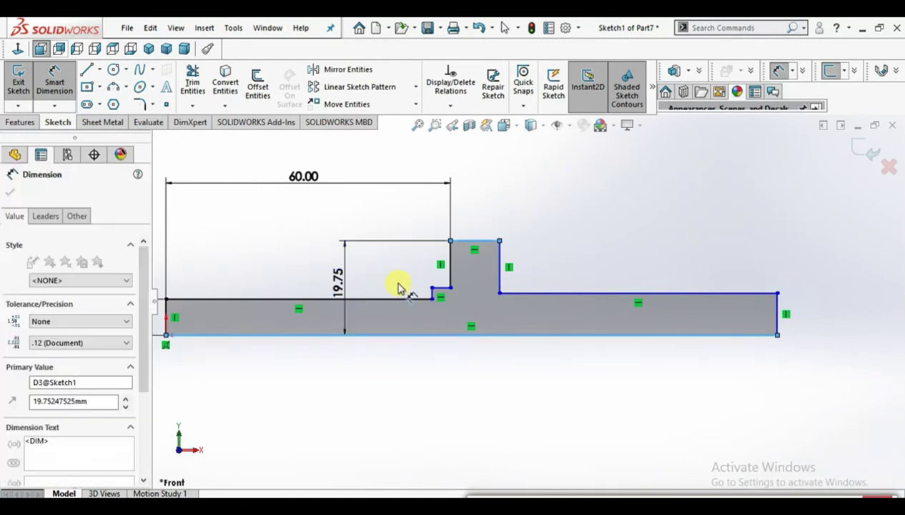
pyautogui.write('12.5')
pyautogui.press('Return')
pyautogui.press('Escape')
pyautogui.scroll(2, 590, 297)
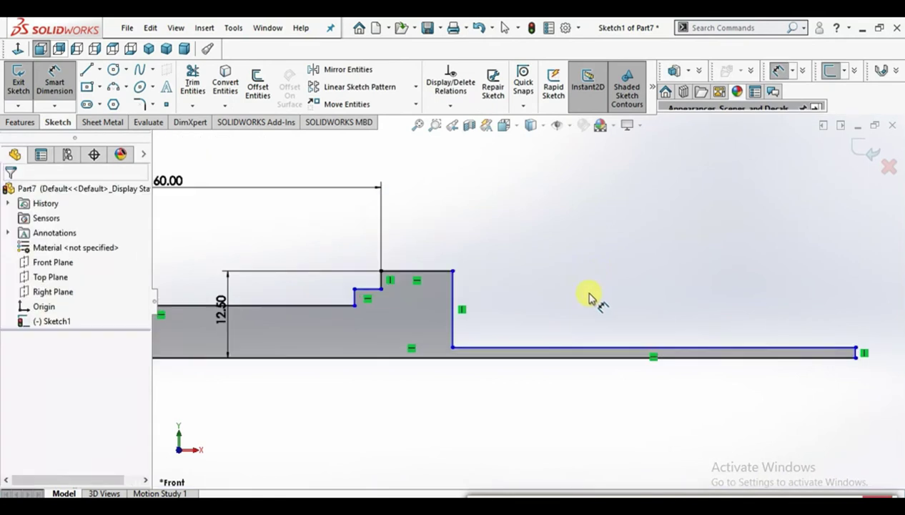
# Step: Make the long upper edges on both sides of the collar collinear
pyautogui.scroll(-2, 525, 331)
pyautogui.rightClick(550, 258)
pyautogui.click(551, 265)
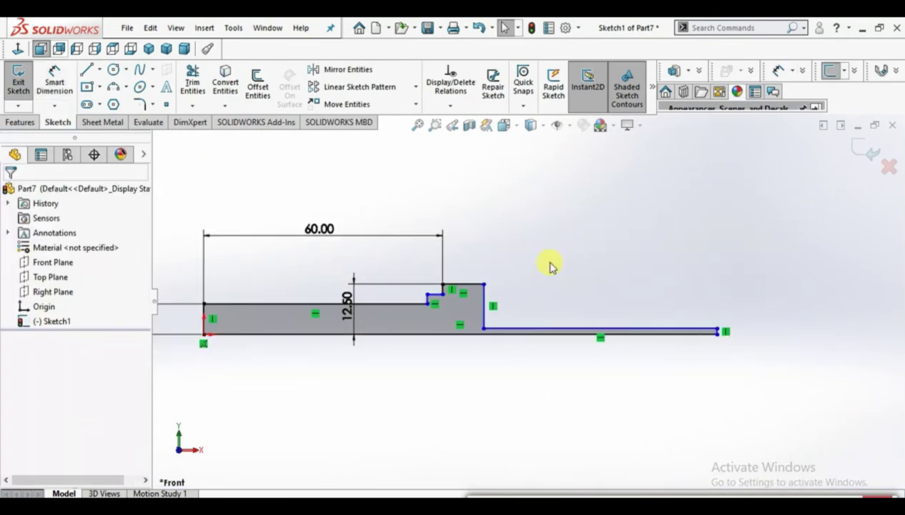
pyautogui.click(550, 330)
pyautogui.keyDown('ctrl'); pyautogui.click(384, 306); pyautogui.keyUp('ctrl')
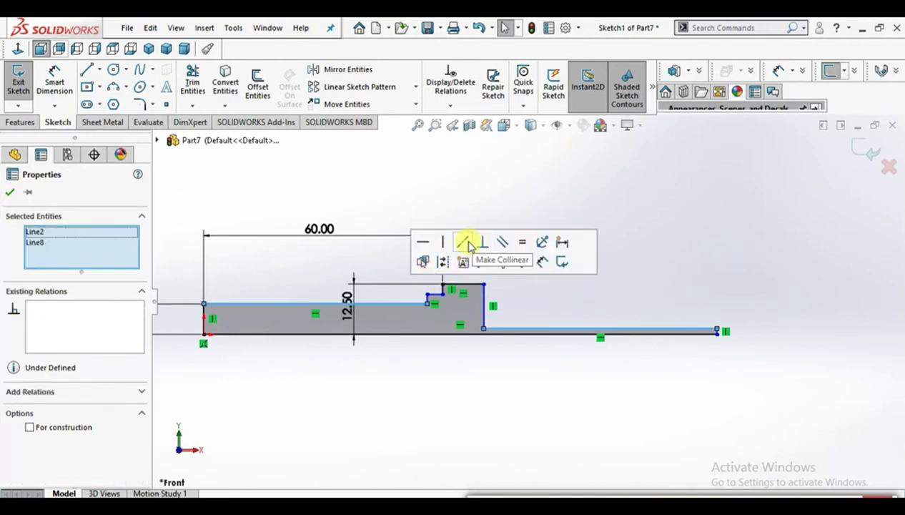
pyautogui.click(463, 242)
pyautogui.click(467, 203)
# Step: Dimension the width of the collar's top edge as 8 mm
pyautogui.click(55, 81)
pyautogui.click(465, 286)
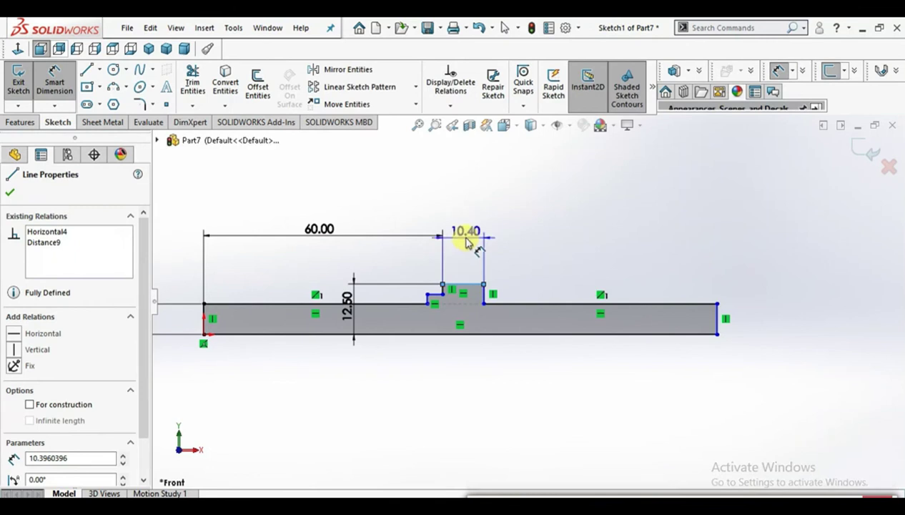
pyautogui.click(465, 236)
pyautogui.write('8')
pyautogui.press('Return')
pyautogui.press('Escape')
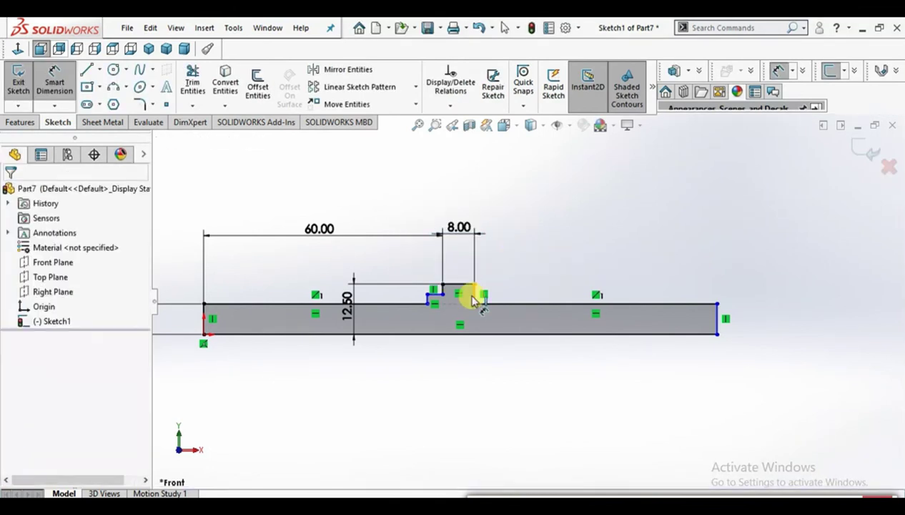
# Step: Dimension the profile's base line as 132 mm long
pyautogui.click(534, 335)
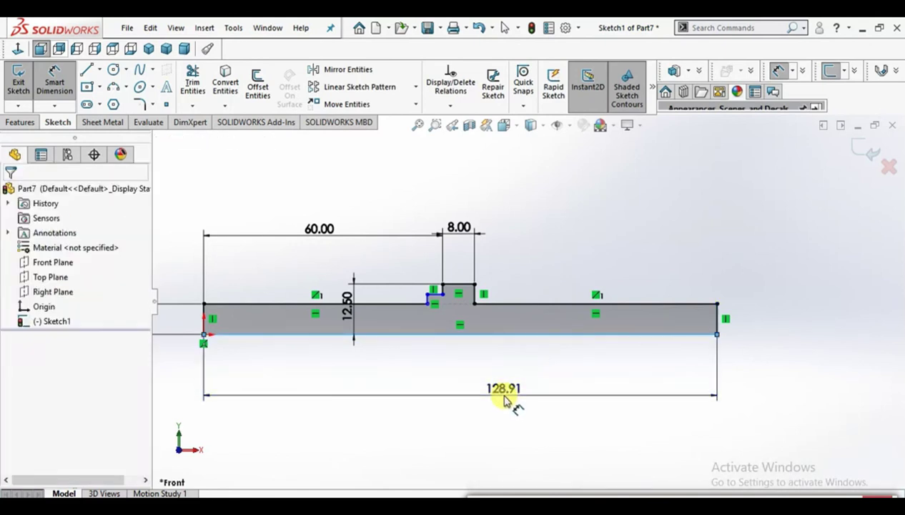
pyautogui.click(505, 400)
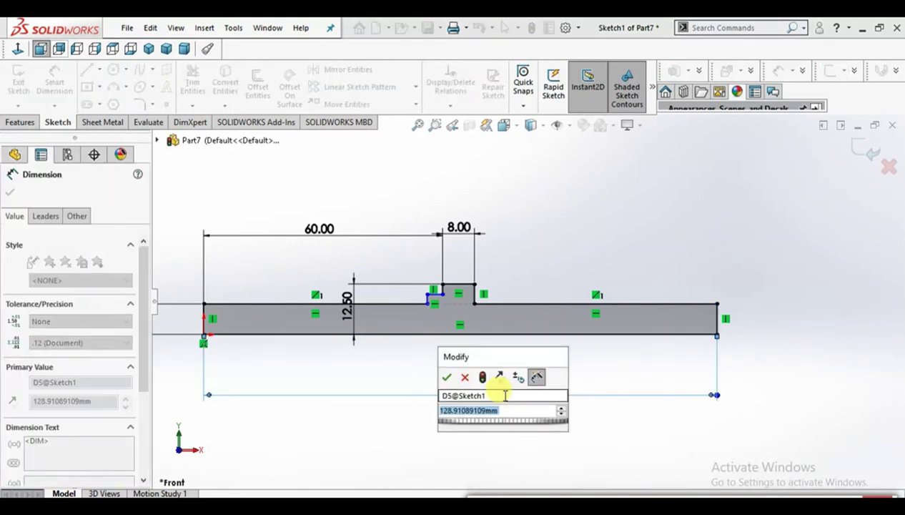
pyautogui.write('132')
pyautogui.press('Return')
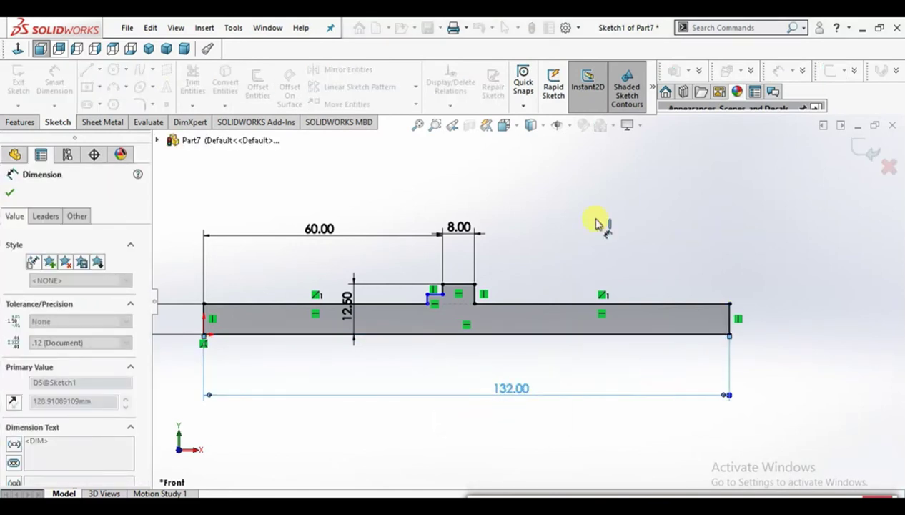
pyautogui.press('Escape')
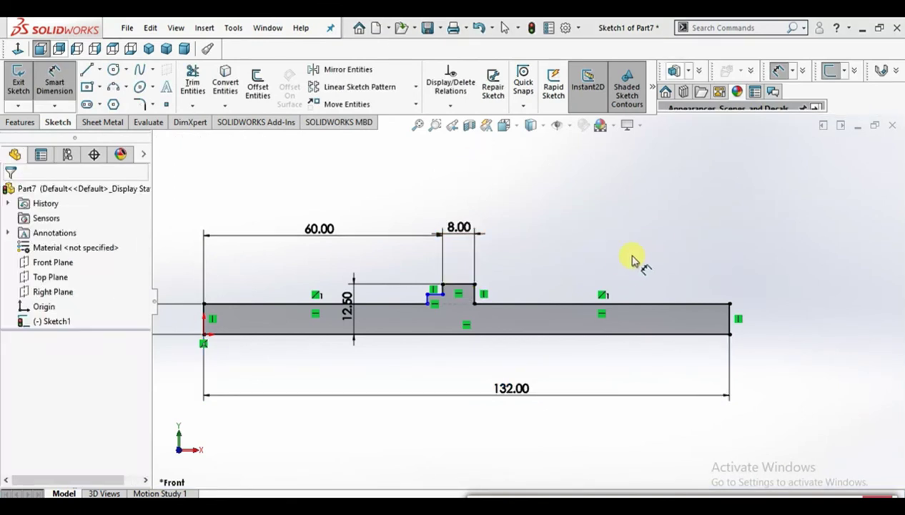
# Step: Dimension the width of the small step beside the collar as 2 mm
pyautogui.scroll(-5, 481, 281)
pyautogui.click(322, 404)
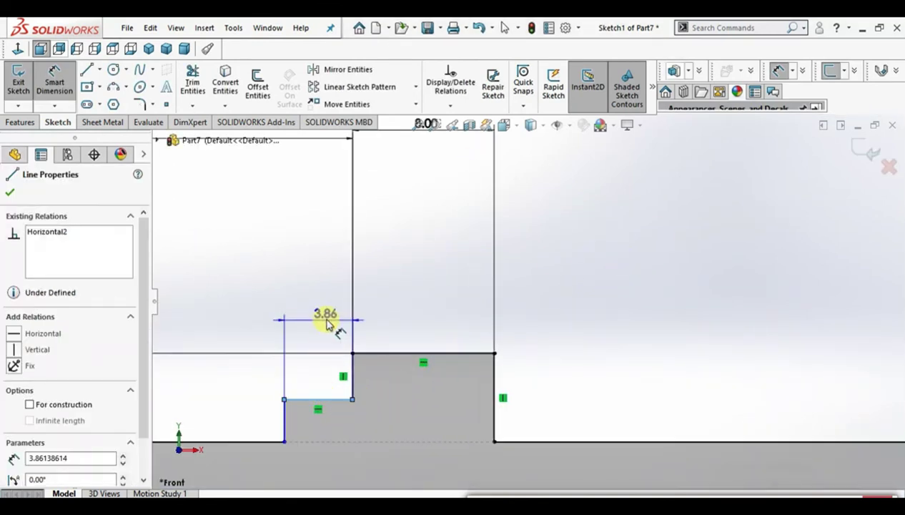
pyautogui.click(356, 309)
pyautogui.write('2')
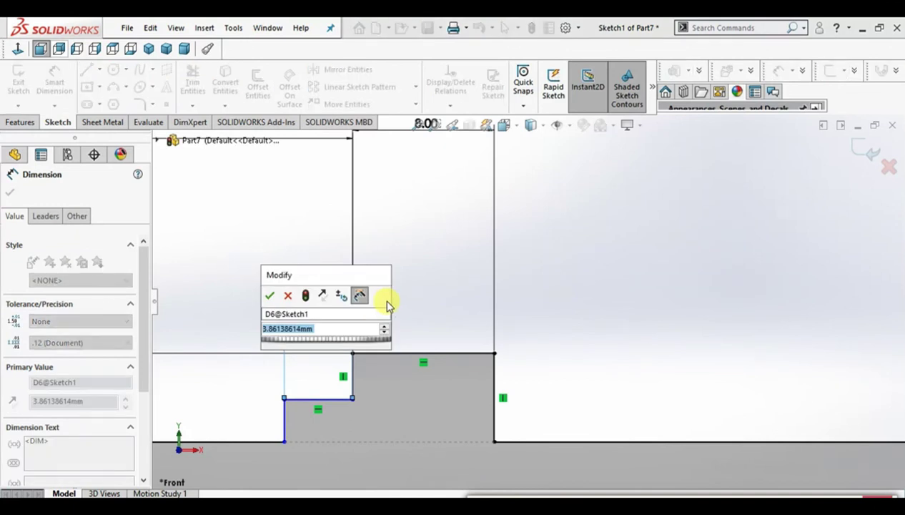
pyautogui.press('Return')
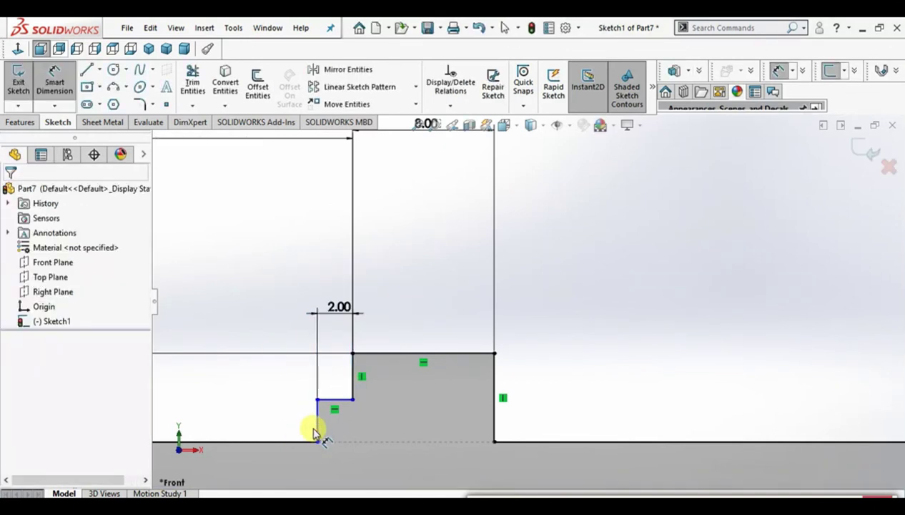
# Step: Dimension the height of the small step beside the collar as 1 mm
pyautogui.click(317, 427)
pyautogui.click(262, 429)
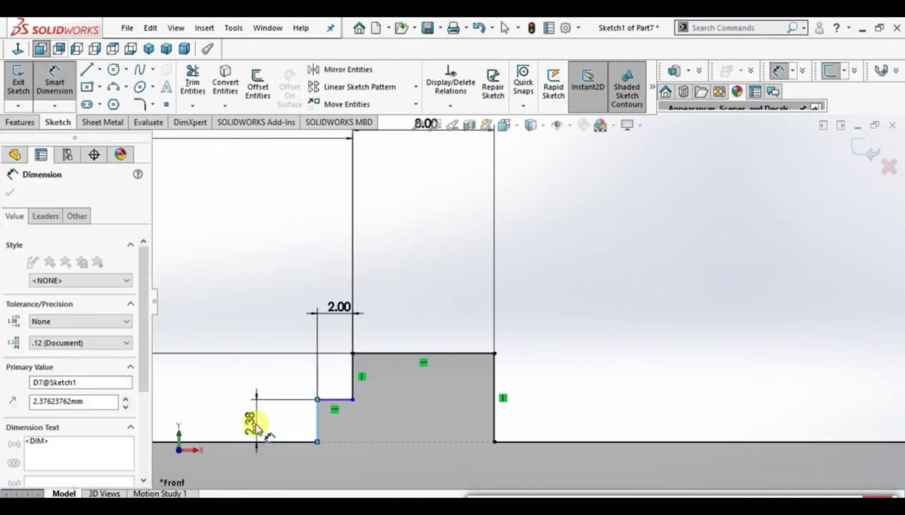
pyautogui.write('1')
pyautogui.press('Return')
# Step: Apply a vertical relation to the short outer edge of the small step beside the collar
pyautogui.scroll(-2, 300, 404)
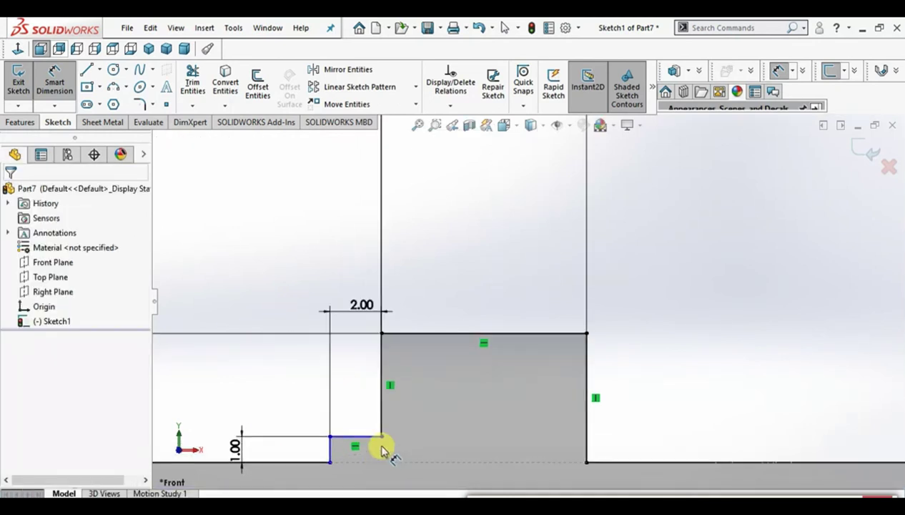
pyautogui.scroll(5, 511, 394)
pyautogui.scroll(-3, 463, 344)
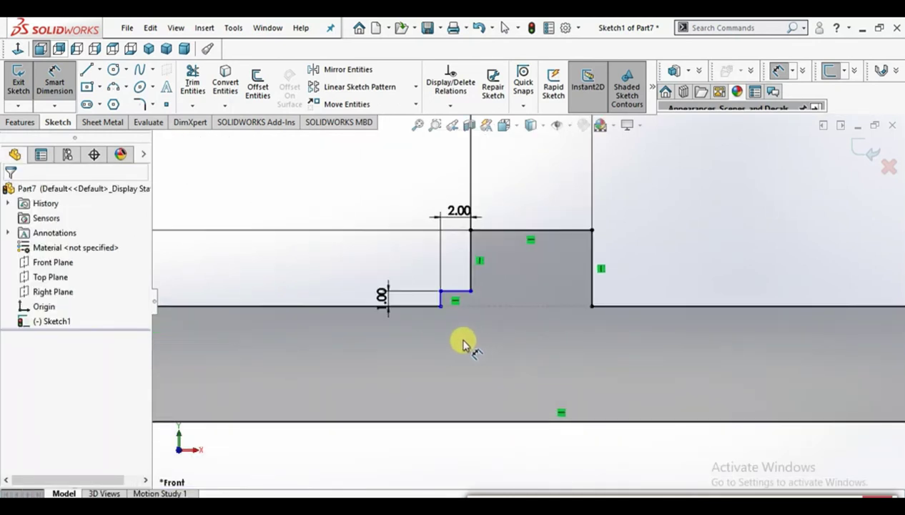
pyautogui.click(438, 296)
pyautogui.click(499, 241)
pyautogui.click(389, 216)
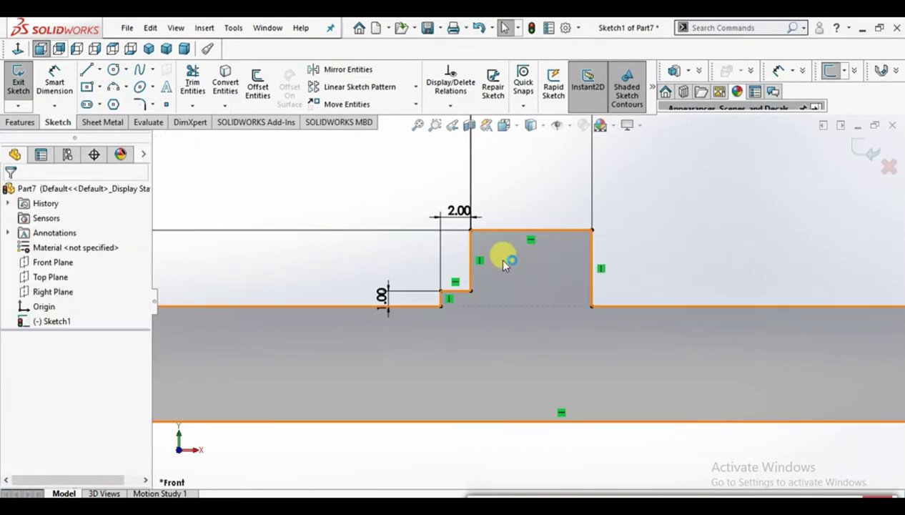
# Step: Revolve the profile 360 degrees about its 132 mm base line
pyautogui.scroll(4, 511, 275)
pyautogui.scroll(3, 512, 278)
pyautogui.click(20, 86)
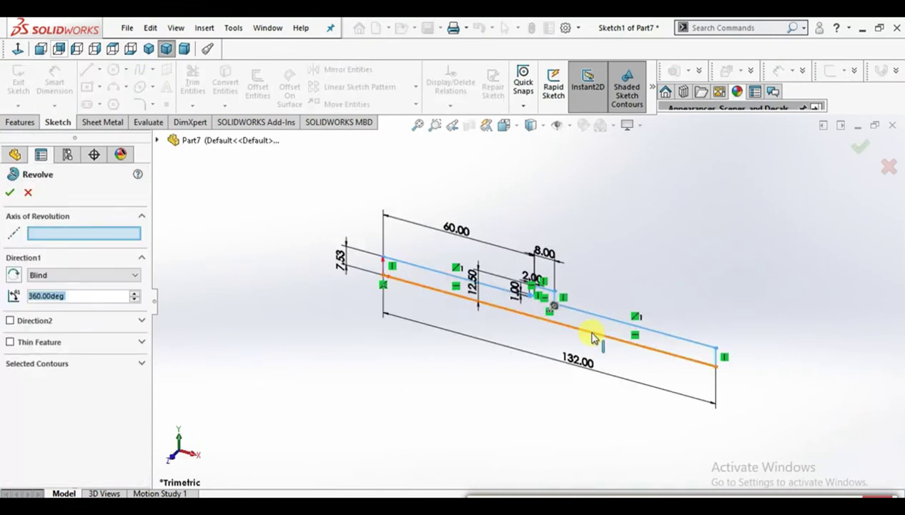
pyautogui.click(594, 335)
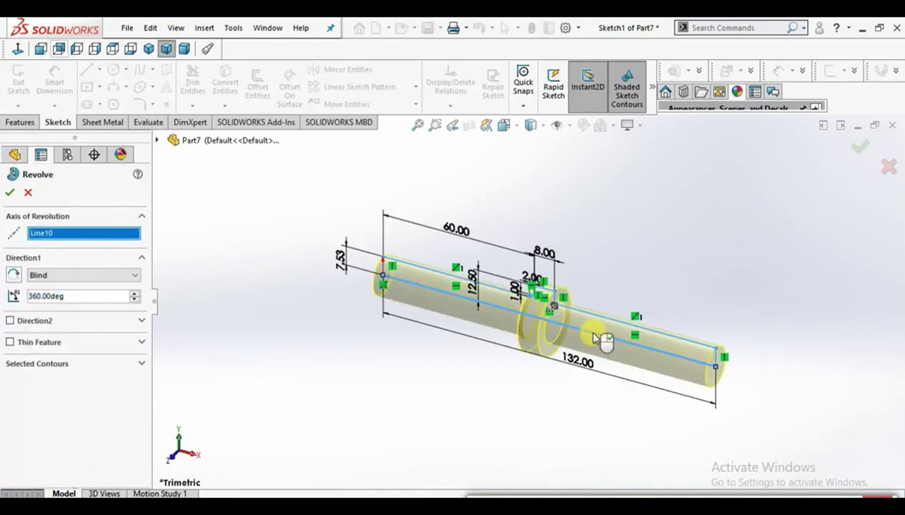
pyautogui.click(10, 192)
pyautogui.moveTo(677, 334)
pyautogui.mouseDown(button='middle')
pyautogui.moveTo(501, 353)
pyautogui.moveTo(435, 319)
pyautogui.moveTo(429, 360)
pyautogui.mouseUp(button='middle')
# Step: Assign the Alloy Steel (SS) material to the part
pyautogui.click(71, 247)
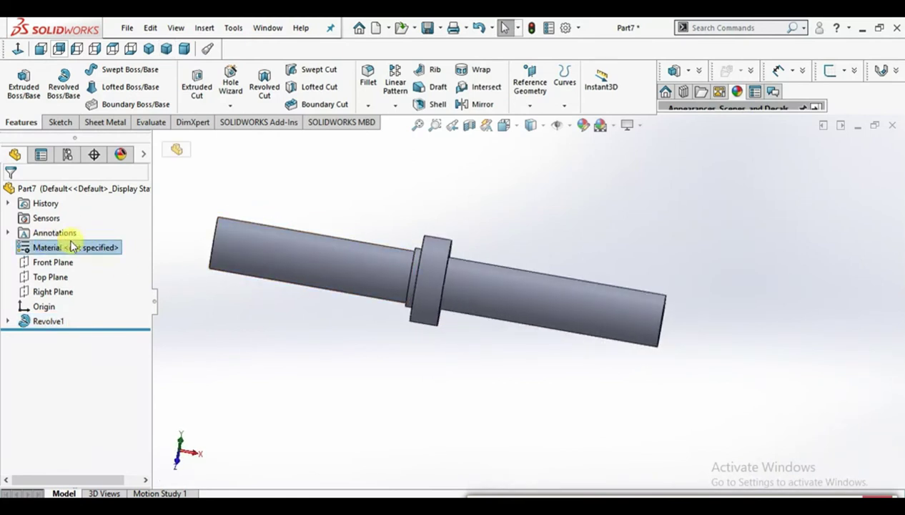
pyautogui.rightClick(99, 250)
pyautogui.click(581, 357)
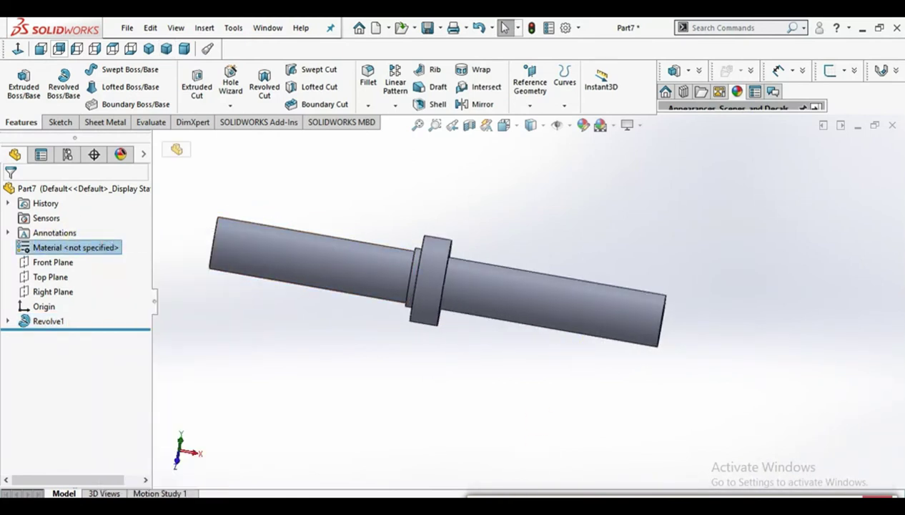
pyautogui.click(276, 375)
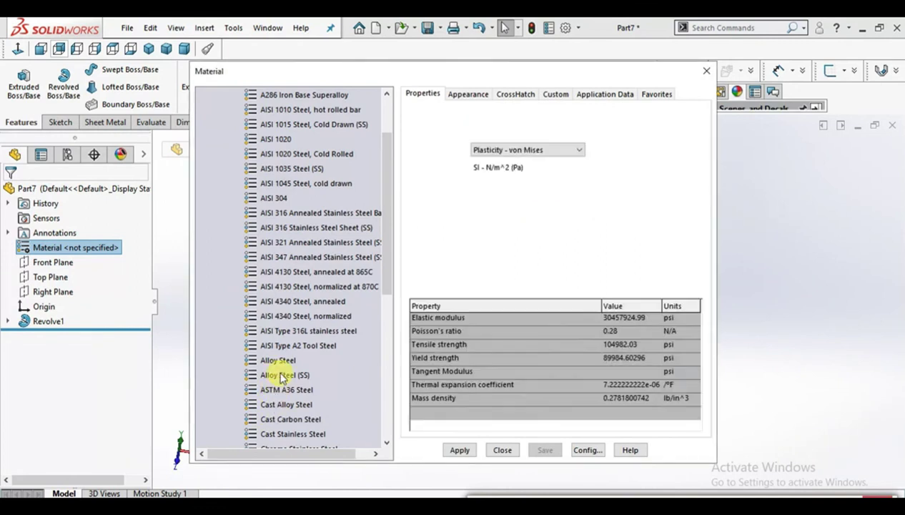
pyautogui.click(472, 450)
pyautogui.click(501, 451)
# Step: Start a dome feature on the end face of the 60 mm side of the shaft with a distance of 6 mm
pyautogui.moveTo(449, 360); pyautogui.dragTo(523, 365, button='middle')
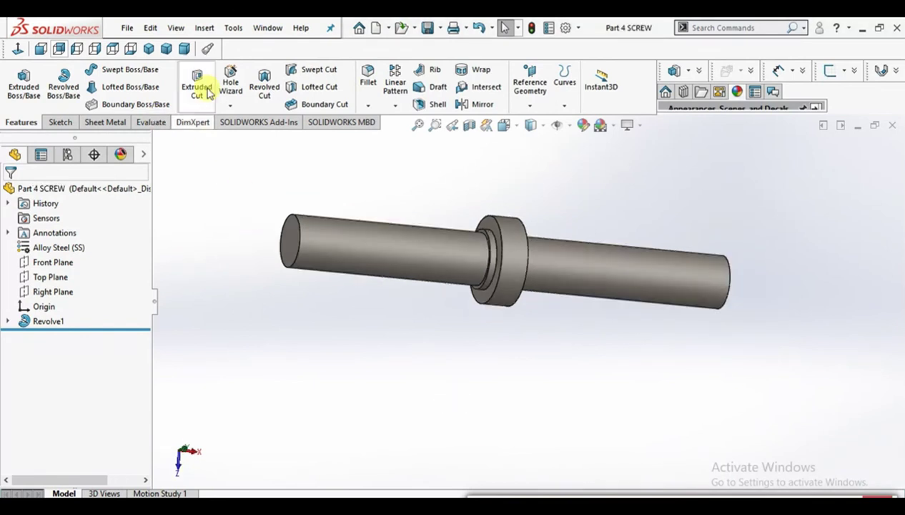
pyautogui.click(206, 27)
pyautogui.moveTo(233, 28)
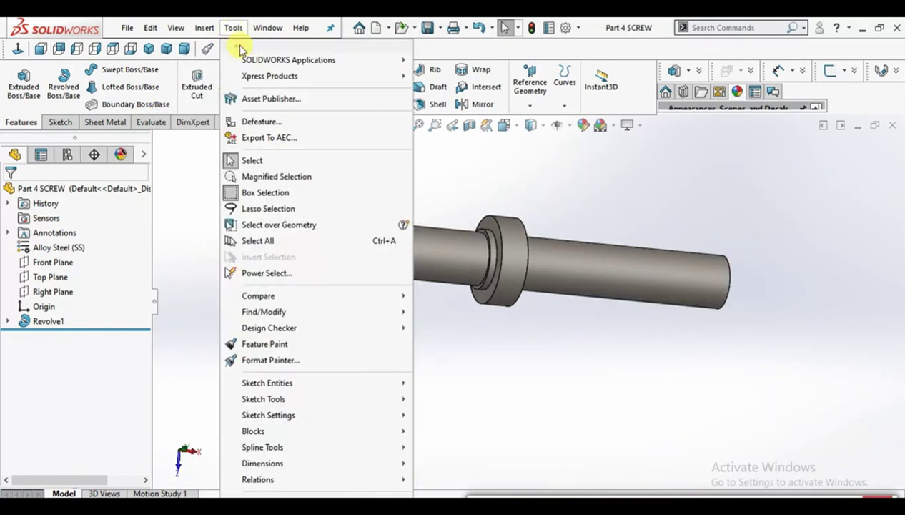
pyautogui.moveTo(205, 27)
pyautogui.moveTo(263, 92)
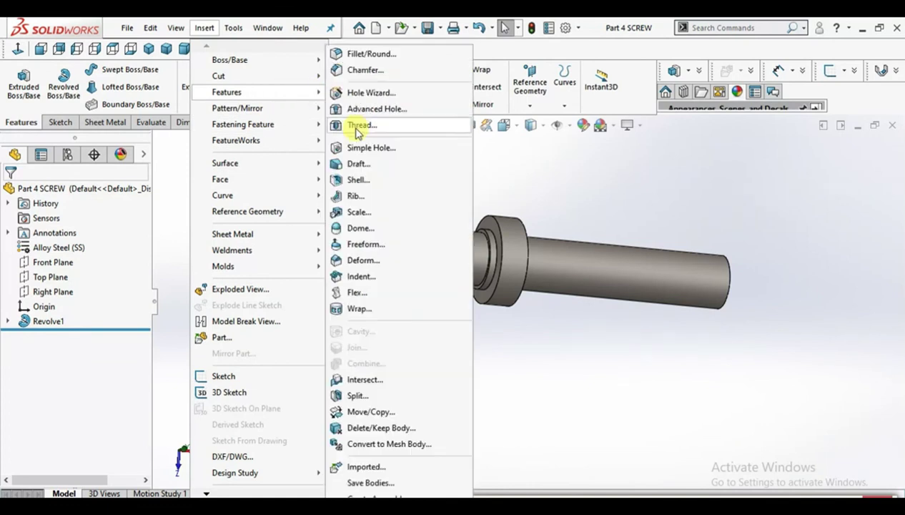
pyautogui.click(368, 229)
pyautogui.click(292, 241)
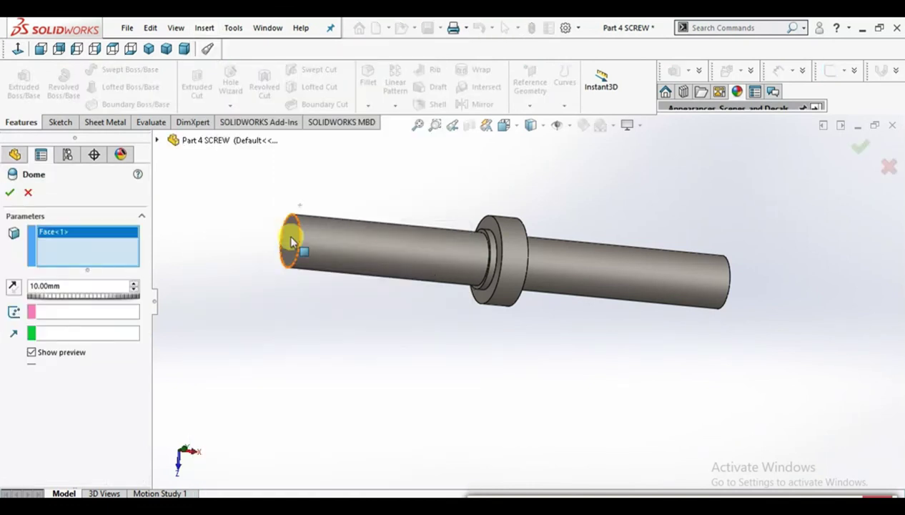
pyautogui.doubleClick(46, 286)
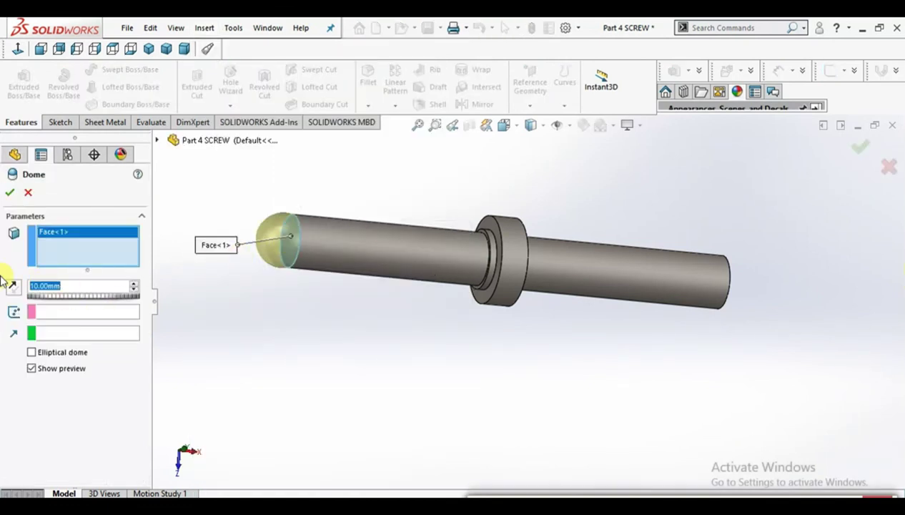
pyautogui.write('6')
pyautogui.press('Return')
# Step: Add the opposite end face to the dome, set the distance to 3 mm and create the feature
pyautogui.scroll(3, 656, 256)
pyautogui.moveTo(649, 305); pyautogui.dragTo(543, 306, button='middle')
pyautogui.click(593, 311)
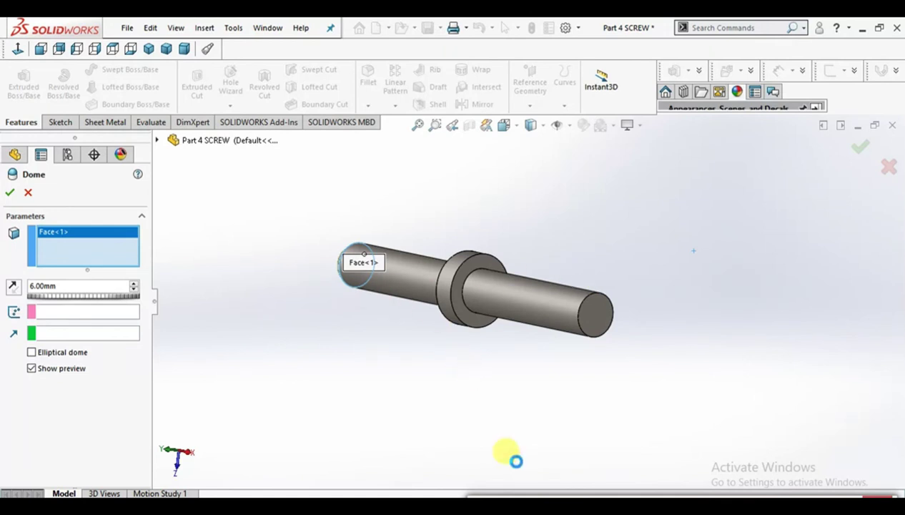
pyautogui.click(595, 312)
pyautogui.moveTo(489, 313); pyautogui.dragTo(529, 352, button='middle')
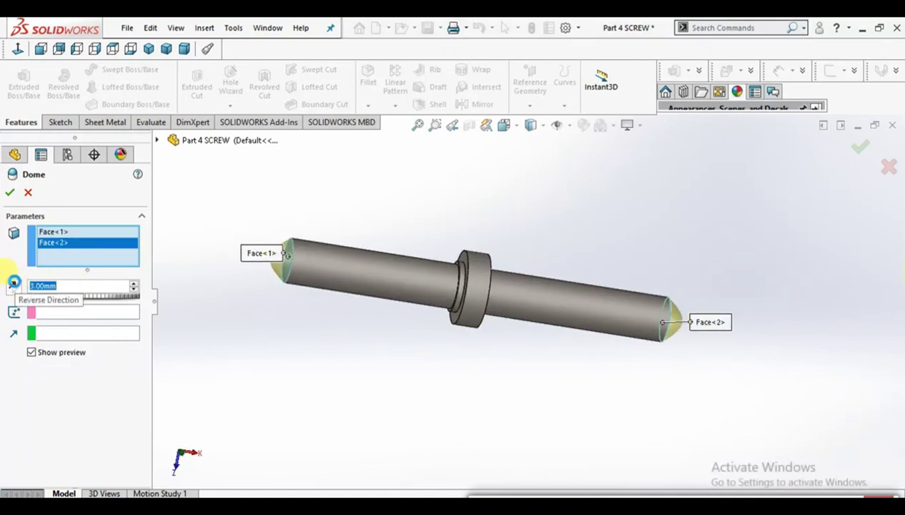
pyautogui.click(13, 283)
pyautogui.scroll(-3, 469, 238)
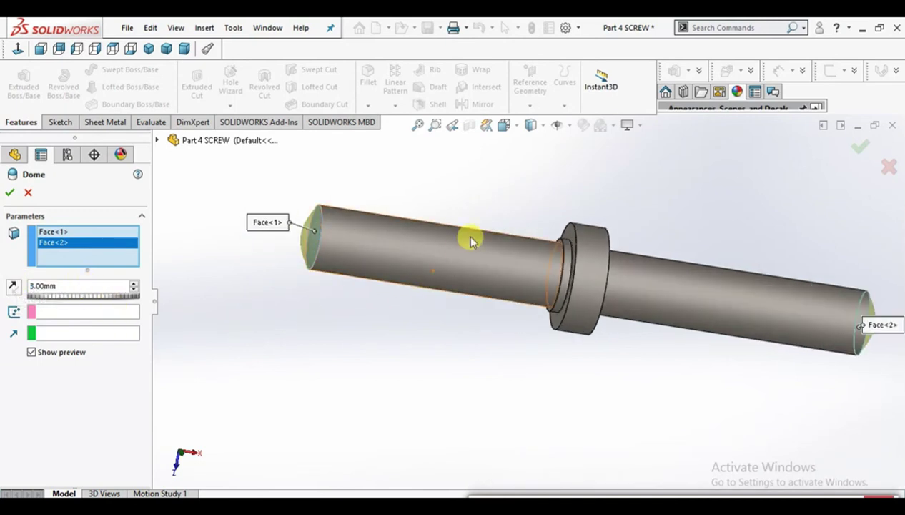
pyautogui.moveTo(457, 218); pyautogui.dragTo(276, 201, button='middle')
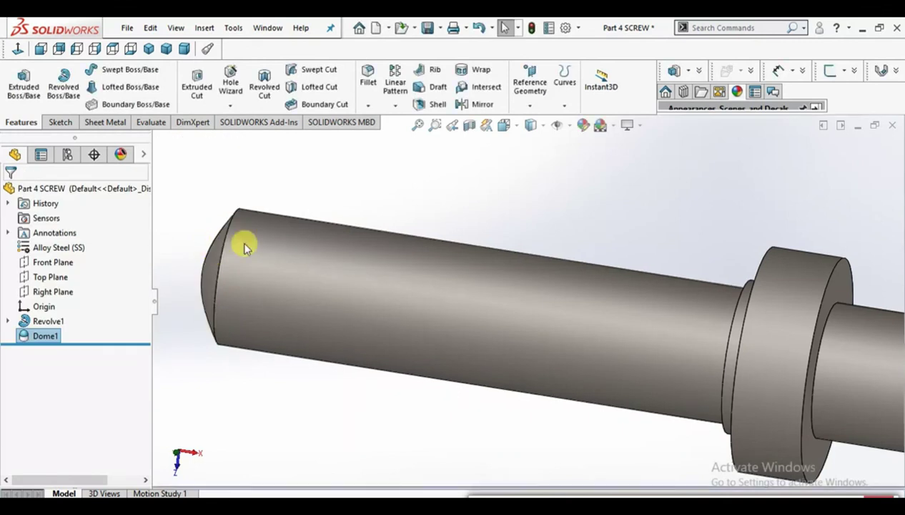
# Step: Examine the shaft's domed ends and collar from several angles, ending in the isometric view
pyautogui.scroll(-3, 286, 250)
pyautogui.scroll(4, 439, 270)
pyautogui.moveTo(447, 276); pyautogui.dragTo(565, 290, button='middle')
pyautogui.scroll(4, 597, 279)
pyautogui.scroll(-3, 816, 286)
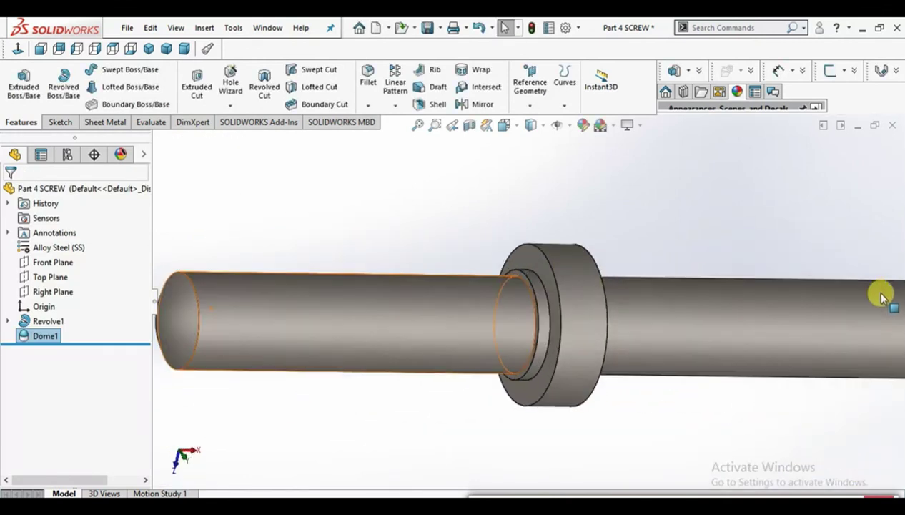
pyautogui.scroll(5, 880, 297)
pyautogui.moveTo(667, 305); pyautogui.dragTo(636, 325, button='middle')
pyautogui.scroll(-2, 690, 314)
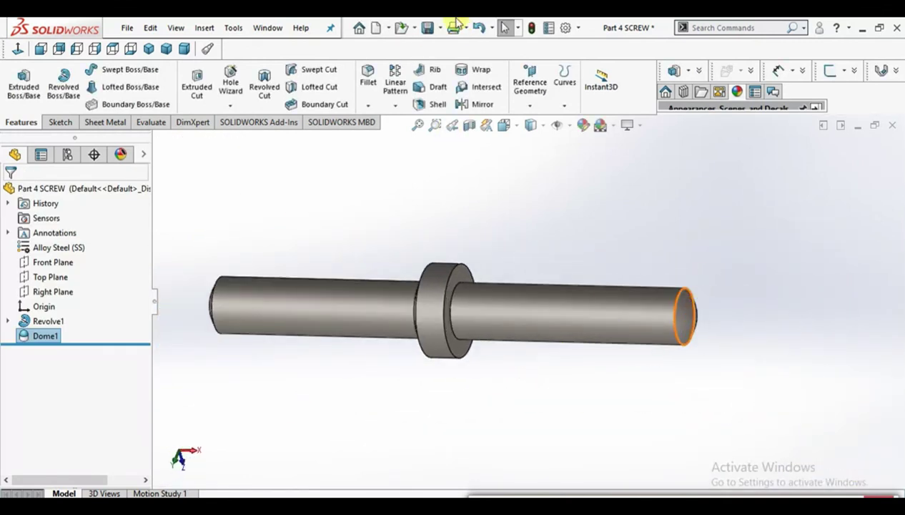
pyautogui.hotkey('ctrl', '7')
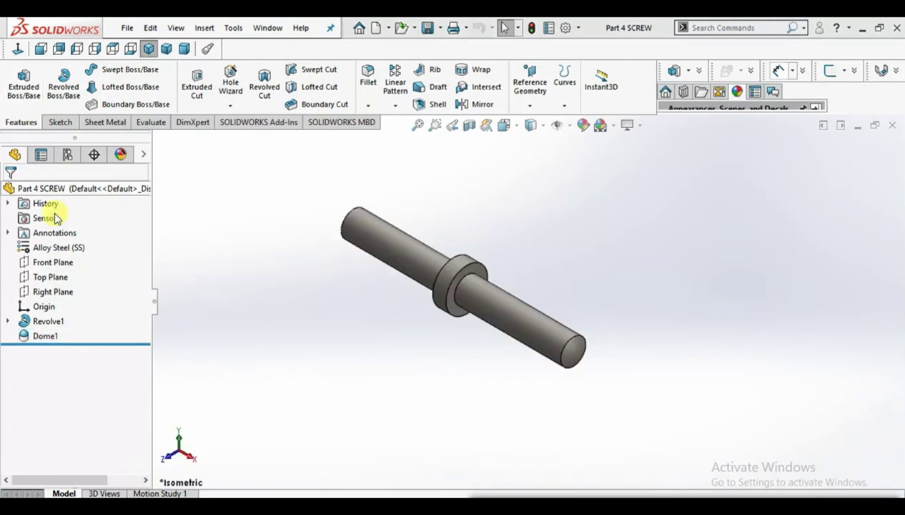
# Step: On the Front Plane, sketch a corner rectangle about 48 mm long across the shaft's upper edge, between the plain side of the collar and the domed end
pyautogui.click(54, 262)
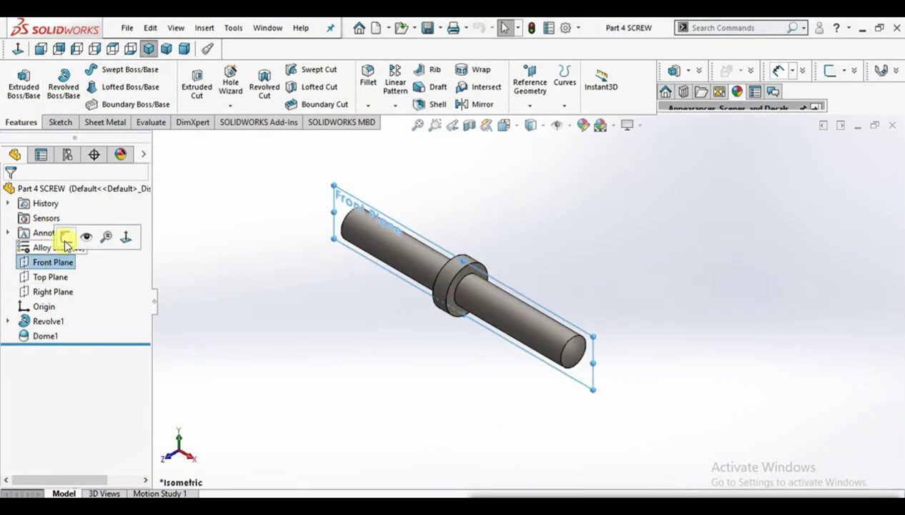
pyautogui.click(65, 238)
pyautogui.scroll(-2, 705, 282)
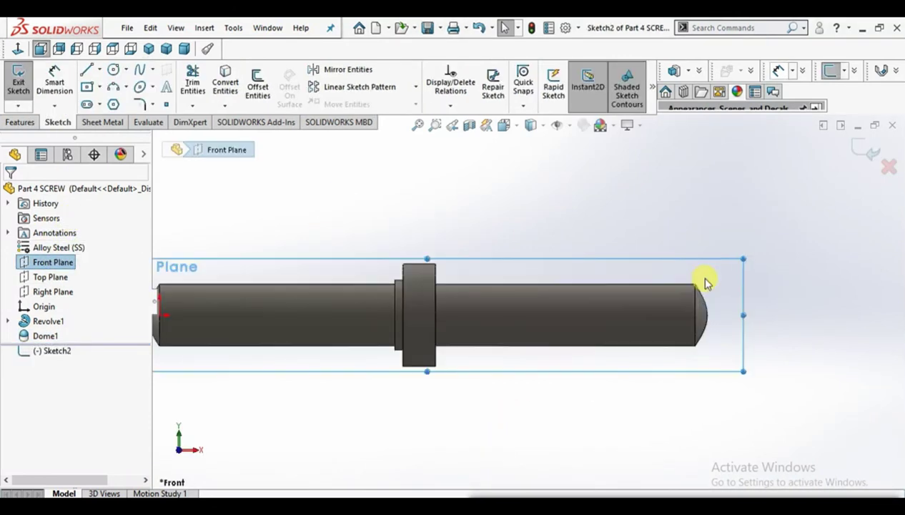
pyautogui.click(100, 87)
pyautogui.click(114, 101)
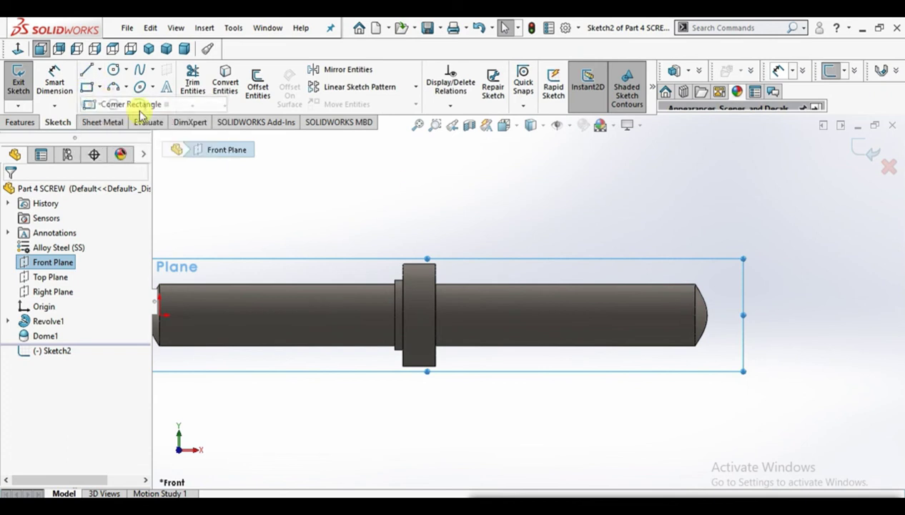
pyautogui.click(469, 291)
pyautogui.click(663, 250)
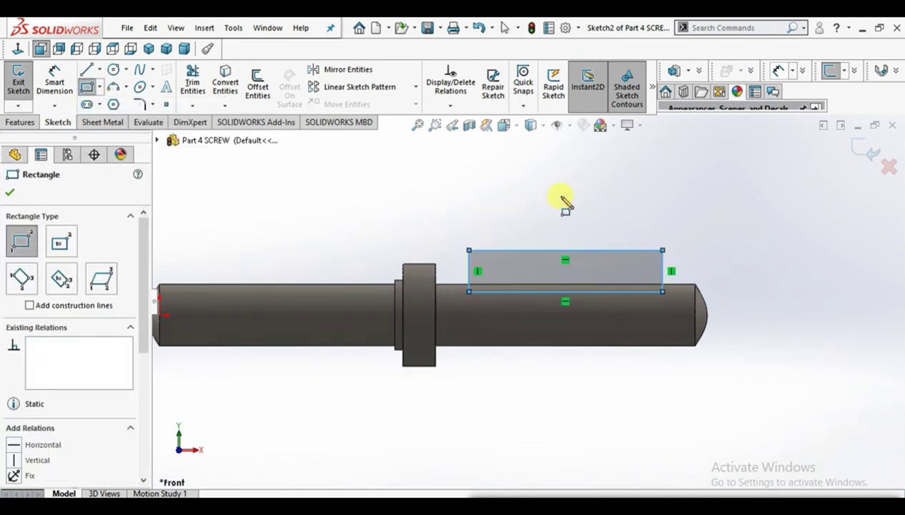
# Step: Dimension the rectangle's lower edge 2.5 mm below the shaft's upper edge
pyautogui.click(53, 82)
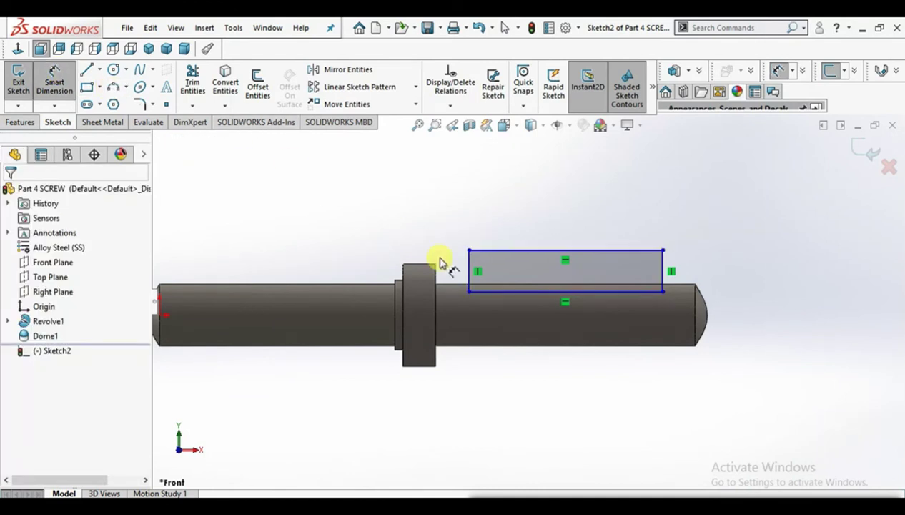
pyautogui.click(463, 287)
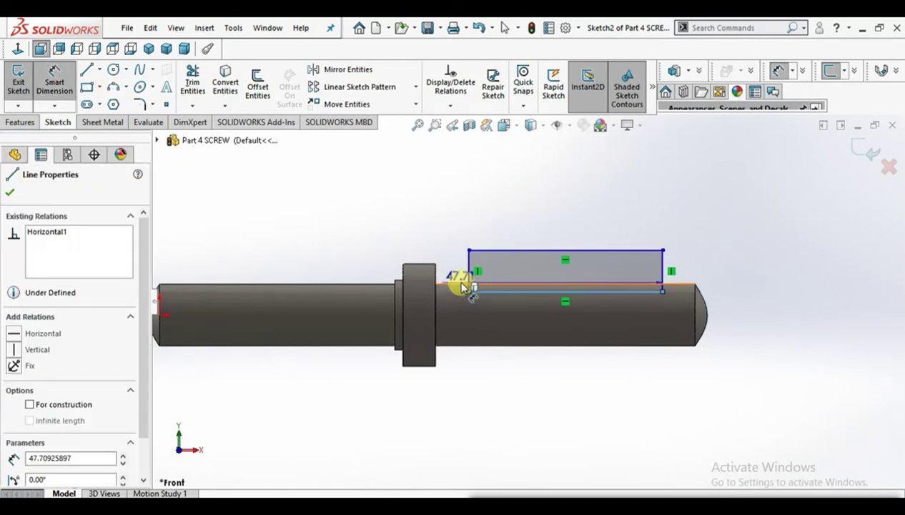
pyautogui.click(455, 277)
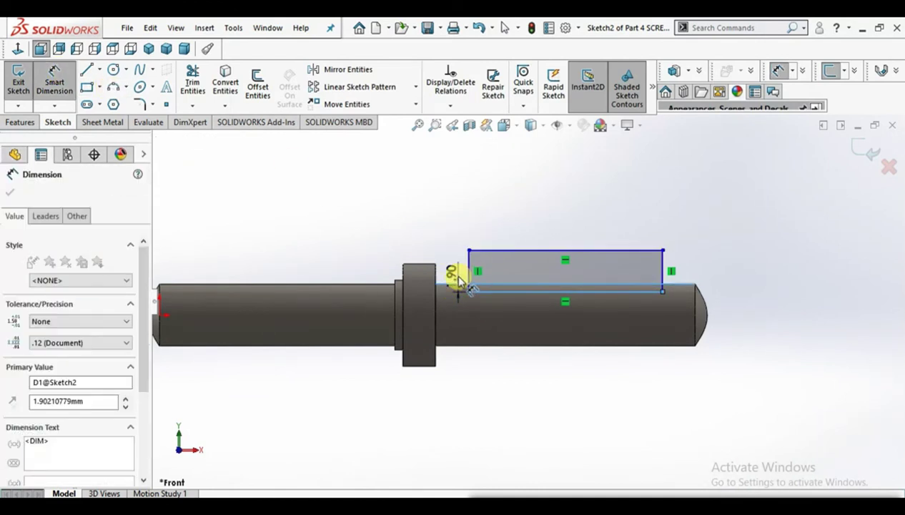
pyautogui.write('2.5')
pyautogui.press('Return')
pyautogui.click(456, 236)
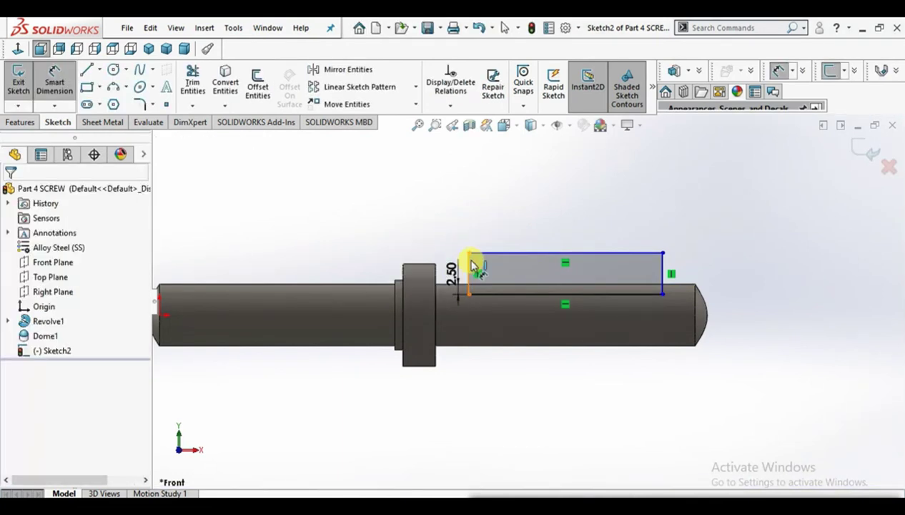
# Step: Dimension the gap between the collar's plain face and the rectangle's near side as 12 mm
pyautogui.click(455, 269)
pyautogui.click(434, 267)
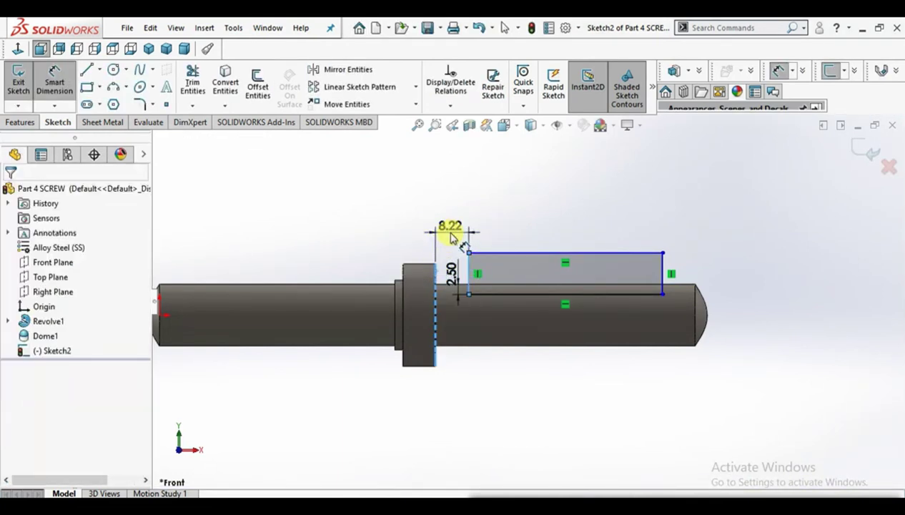
pyautogui.click(466, 233)
pyautogui.write('10')
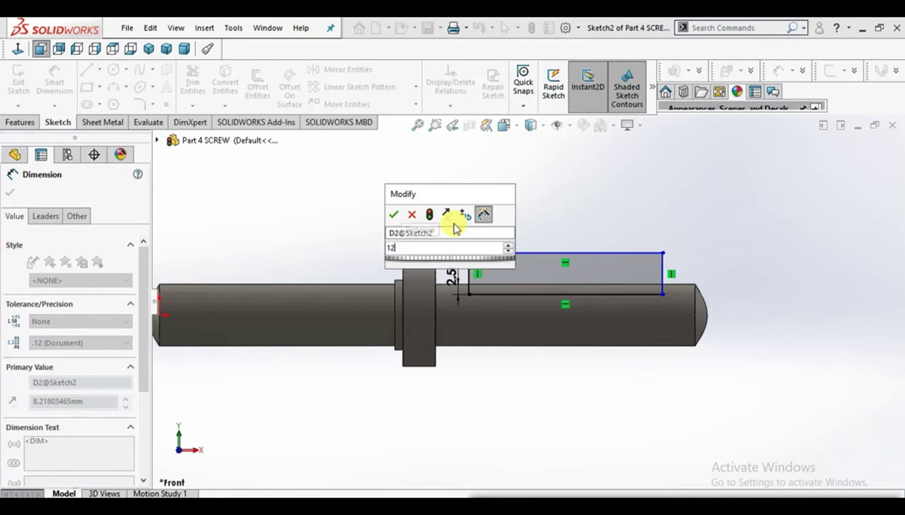
pyautogui.press('Return')
pyautogui.click(596, 195)
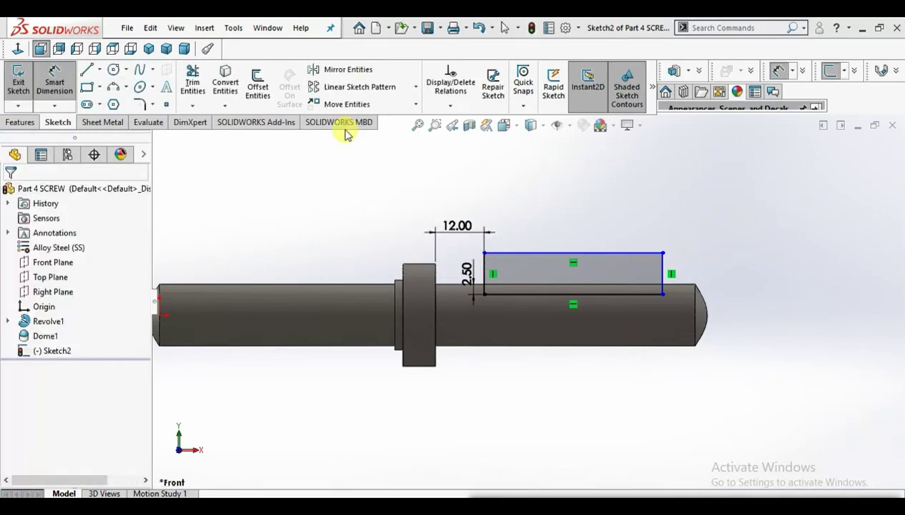
# Step: Stretch the rectangle's far side lengthwise until it extends past the shaft's domed end
pyautogui.rightClick(350, 211)
pyautogui.click(478, 190)
pyautogui.moveTo(663, 278); pyautogui.dragTo(733, 283)
pyautogui.click(600, 208)
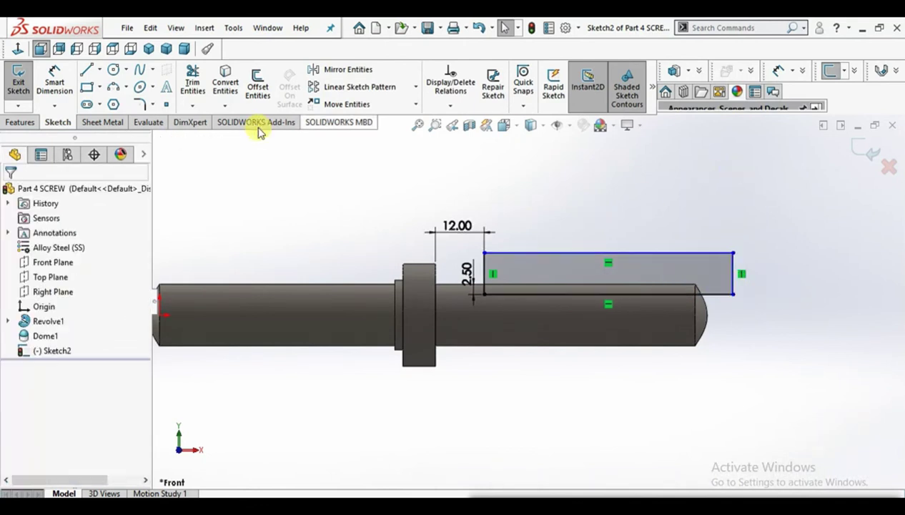
# Step: Cut the open-ended keyway from the rectangle with a Mid Plane Extruded Cut 5 mm wide
pyautogui.click(21, 122)
pyautogui.click(194, 87)
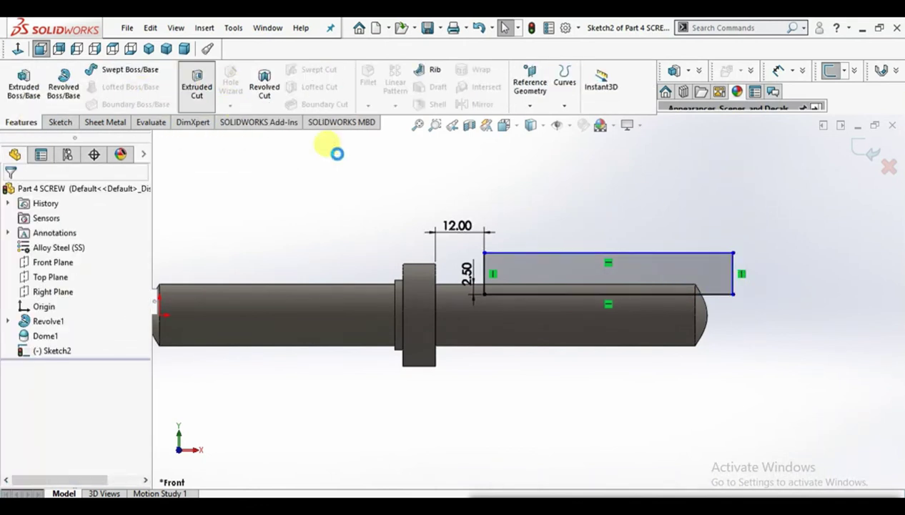
pyautogui.click(60, 273)
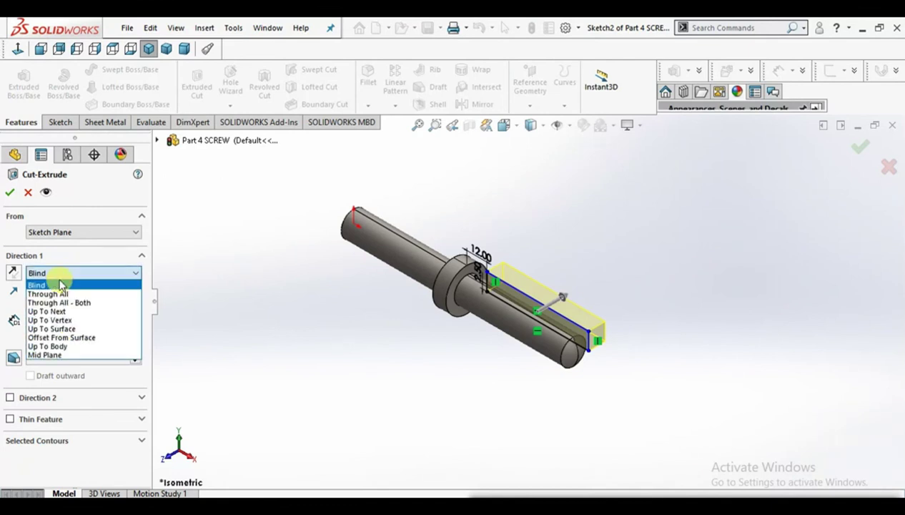
pyautogui.click(61, 355)
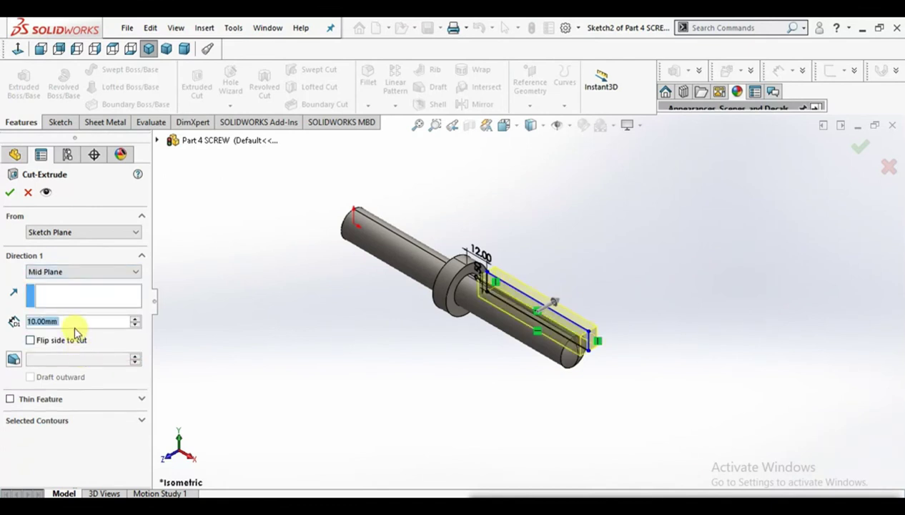
pyautogui.write('5')
pyautogui.press('Return')
pyautogui.scroll(-5, 677, 325)
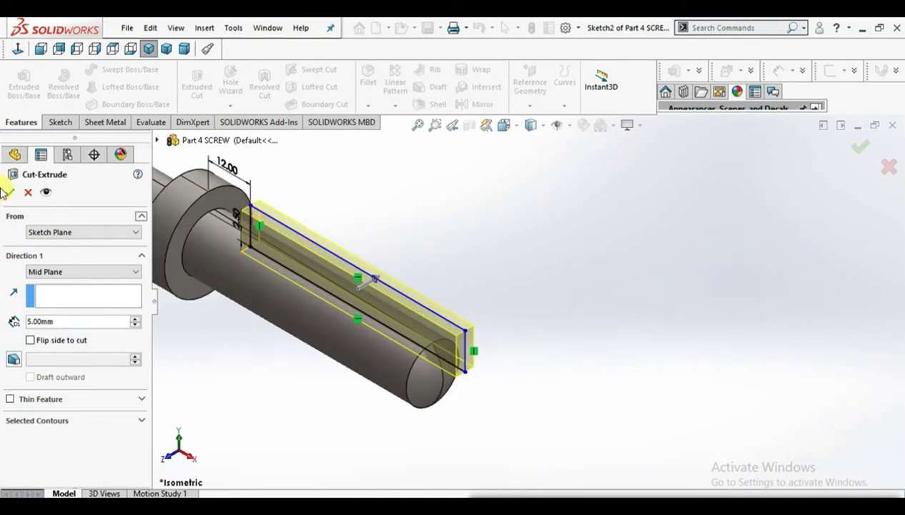
pyautogui.scroll(-2, 302, 262)
pyautogui.scroll(-4, 401, 286)
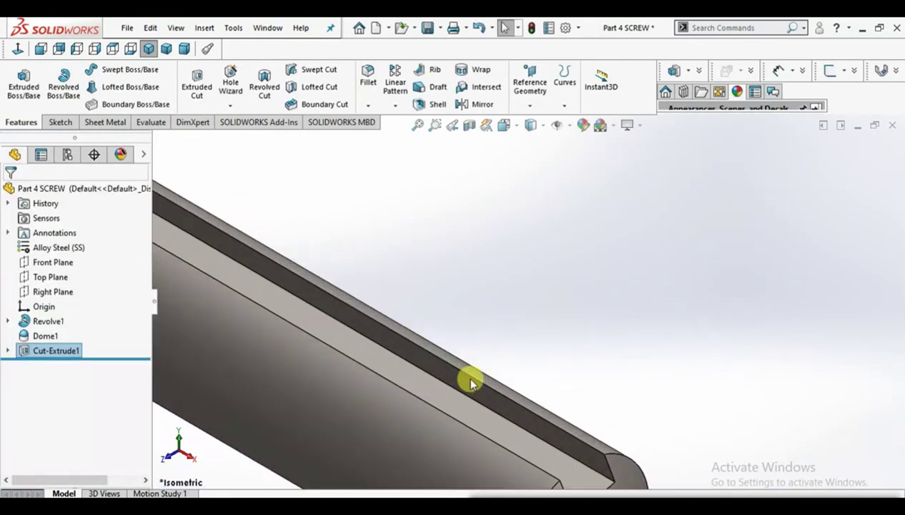
pyautogui.scroll(6, 466, 374)
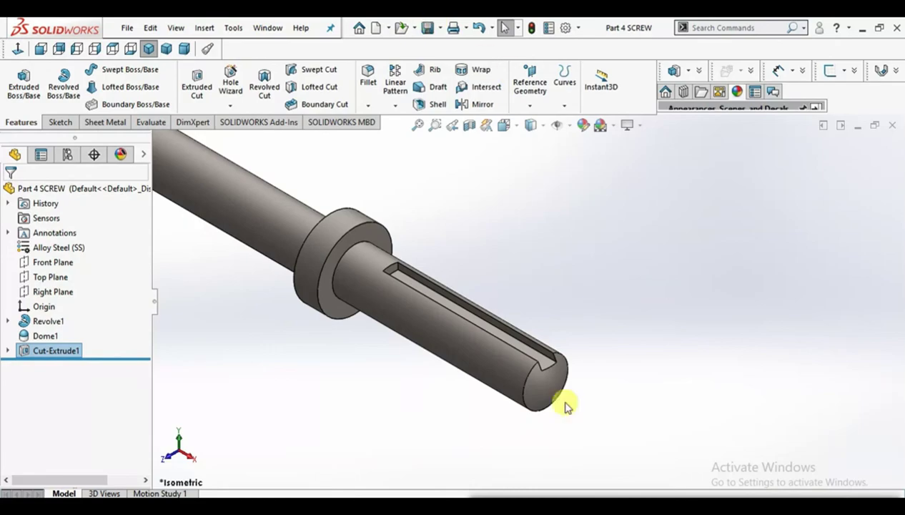